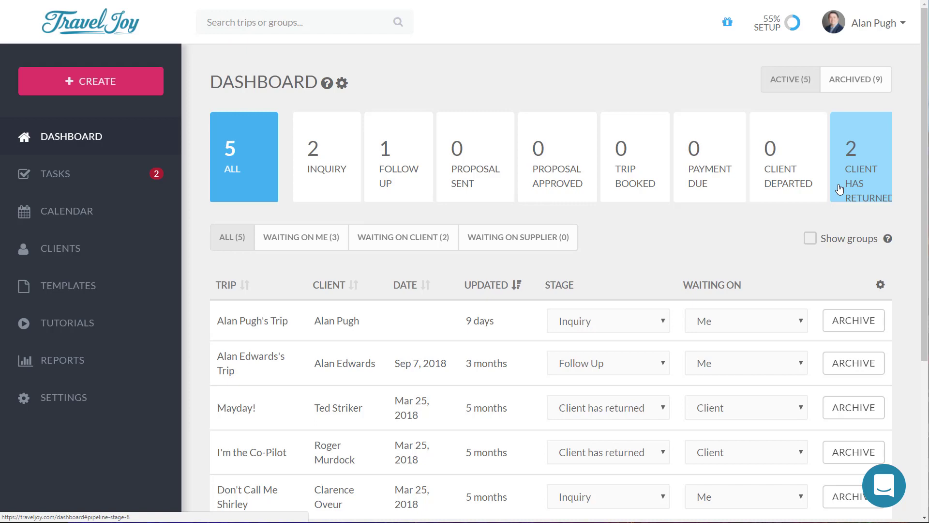
pyautogui.click(326, 173)
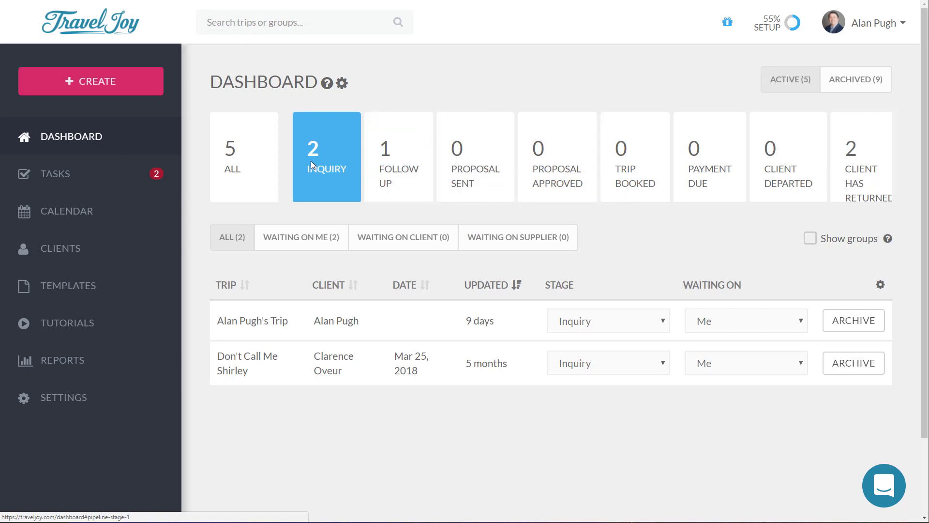
pyautogui.click(221, 162)
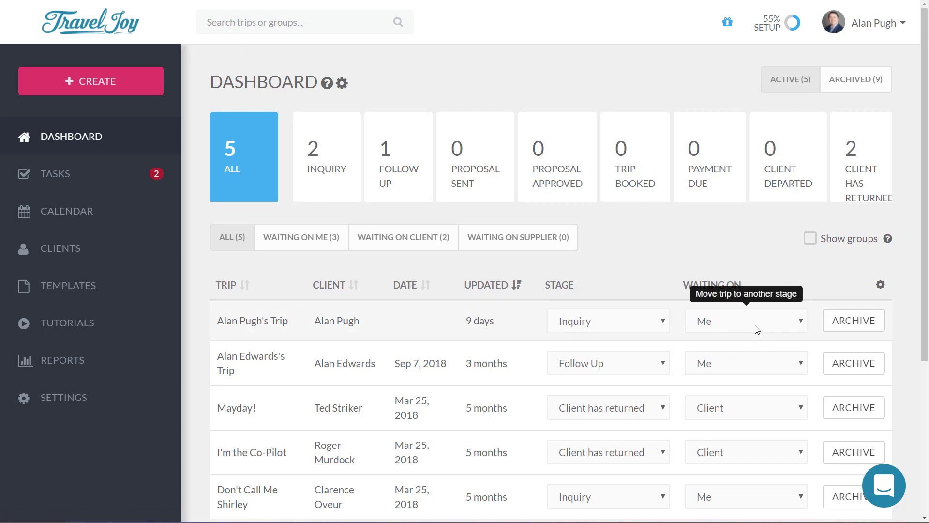
pyautogui.click(638, 324)
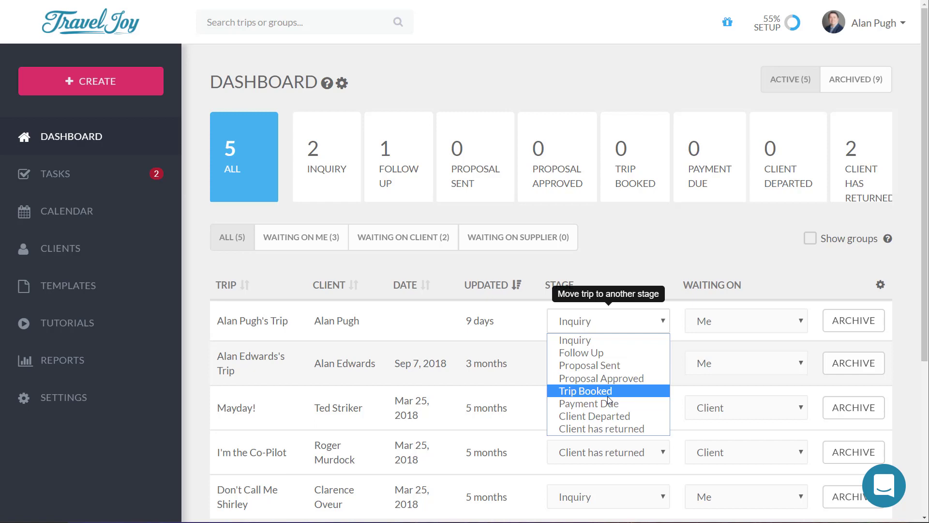
pyautogui.click(704, 233)
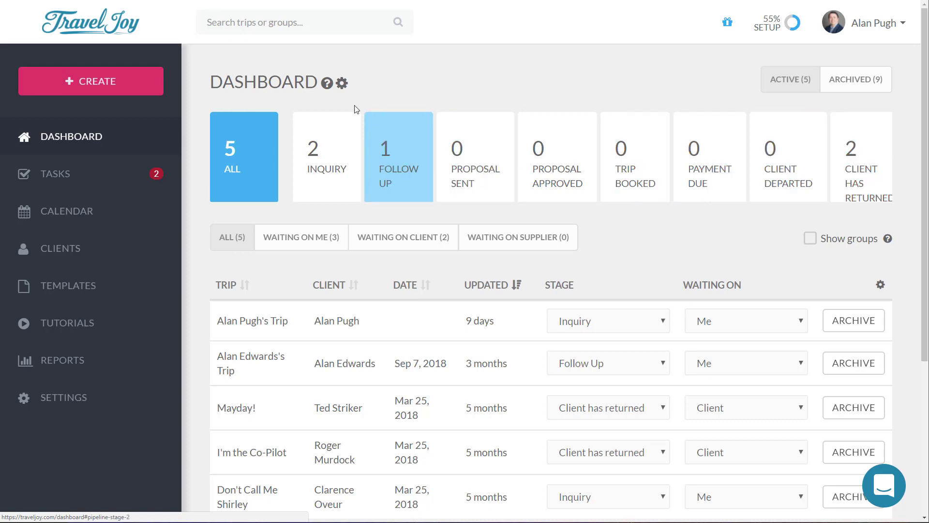
pyautogui.click(341, 83)
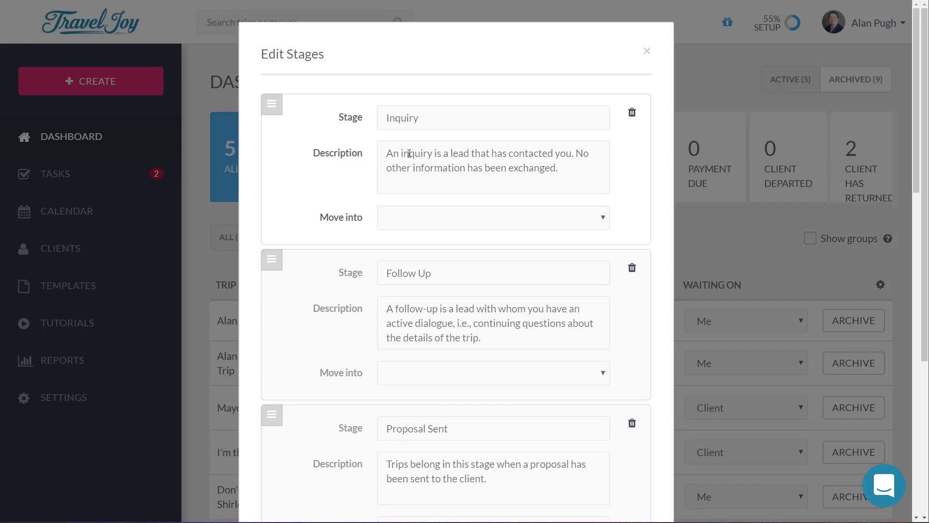
# Step: Delete the 'Client has returned' stage and save the updated stage list
pyautogui.scroll(-10, 415, 202)
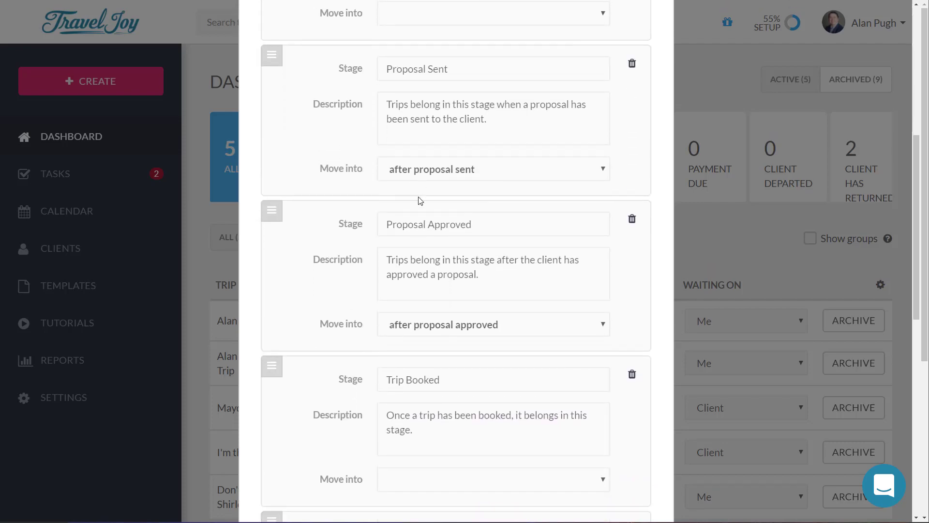
pyautogui.scroll(-7, 425, 224)
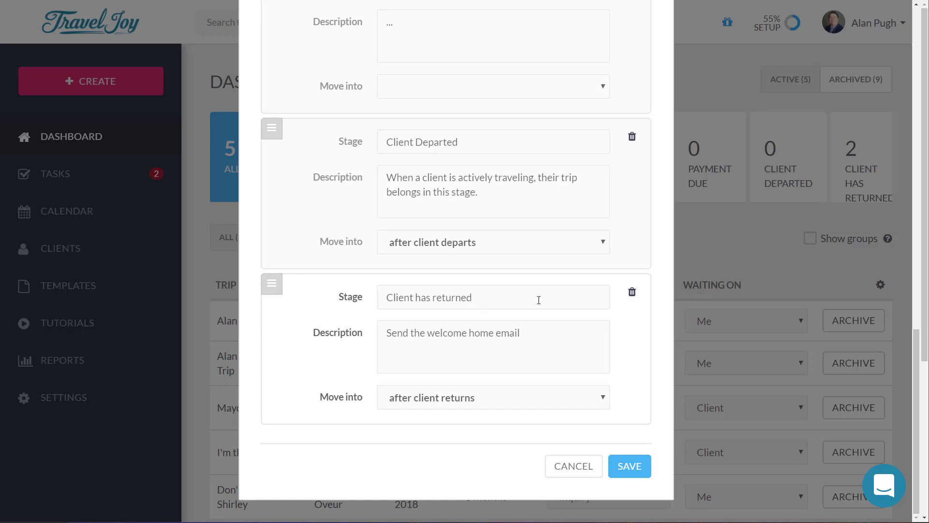
pyautogui.click(632, 293)
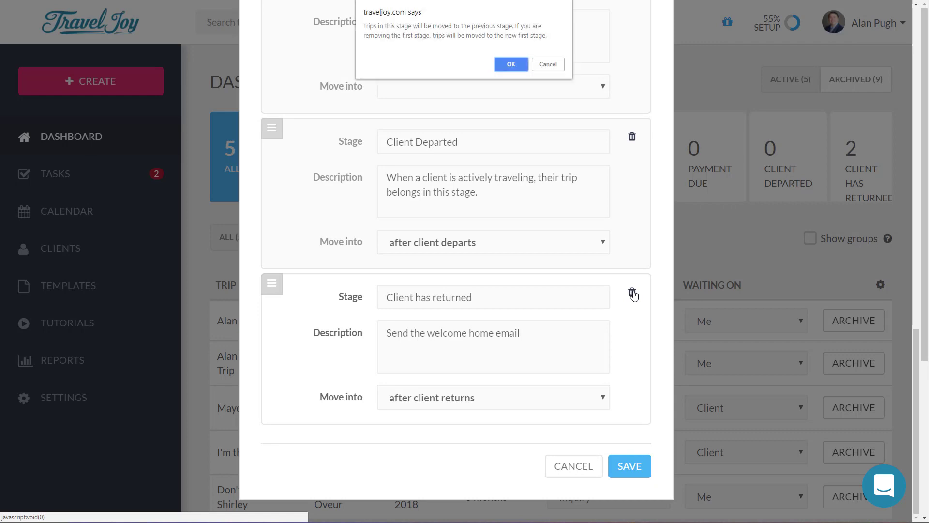
pyautogui.click(509, 62)
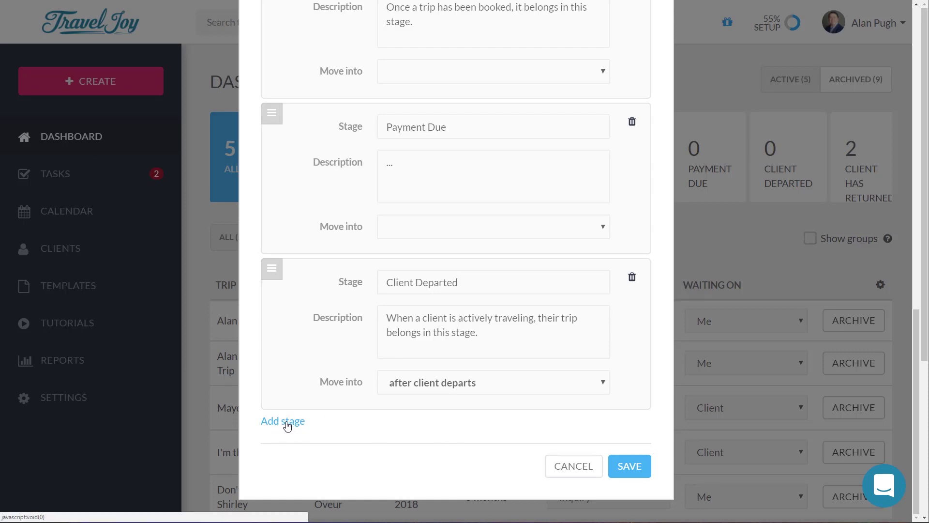
pyautogui.click(640, 469)
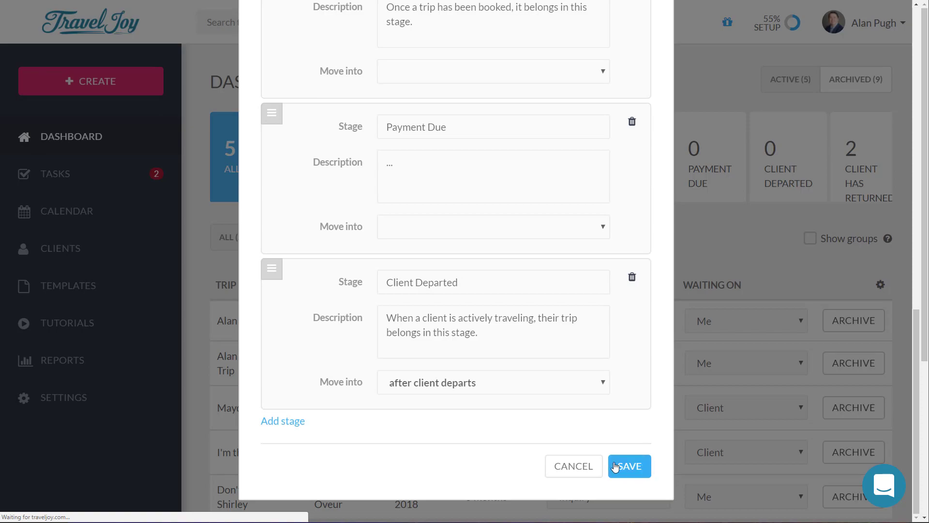
pyautogui.click(623, 466)
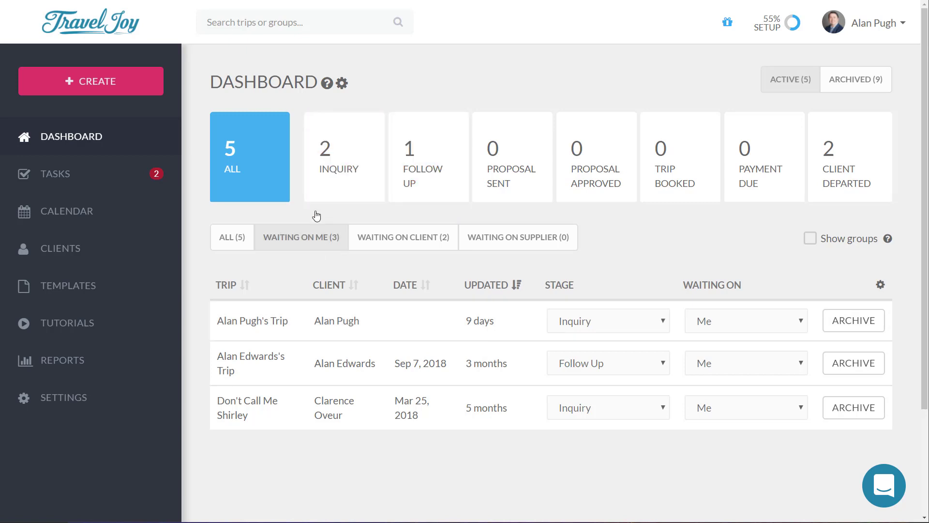
# Step: Try the Inquiry and waiting-on-client filters, then return to all five trips across every stage
pyautogui.click(241, 246)
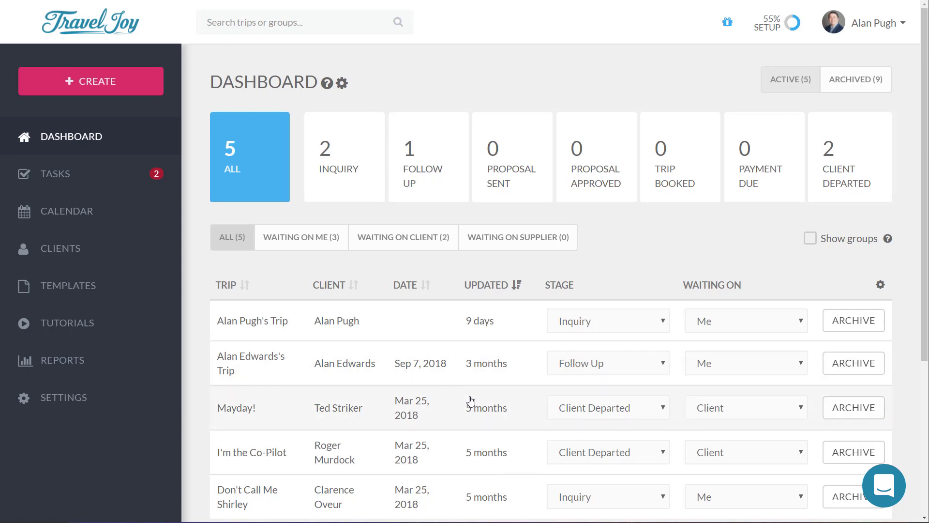
pyautogui.click(337, 175)
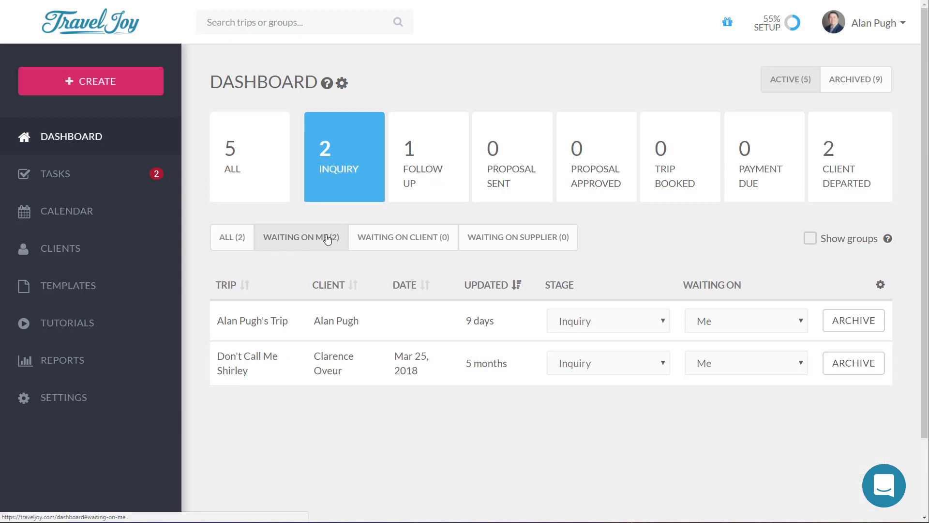
pyautogui.click(392, 237)
pyautogui.click(278, 159)
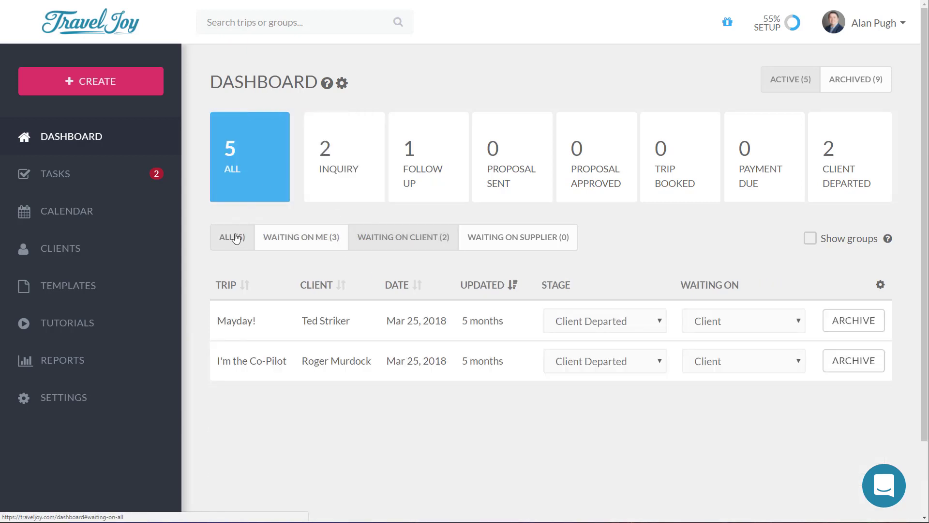
pyautogui.click(233, 238)
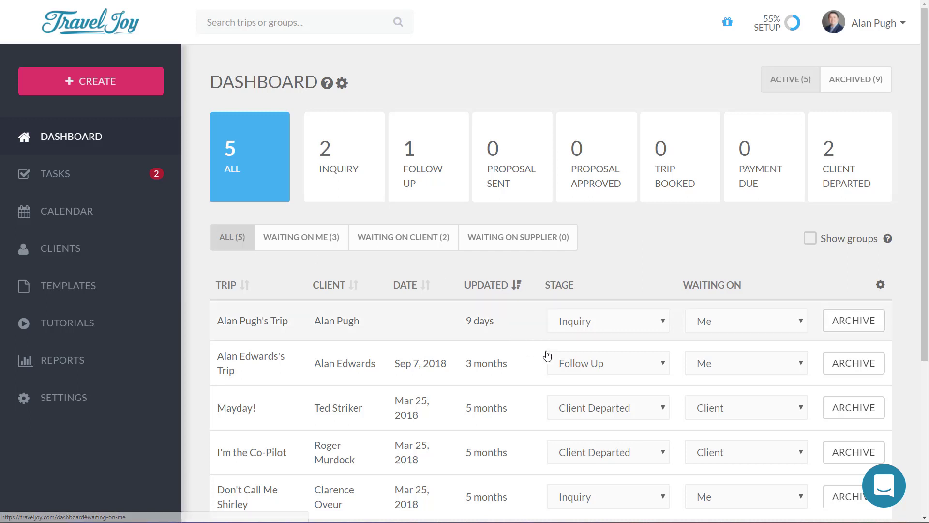
pyautogui.scroll(-1, 582, 346)
pyautogui.scroll(-2, 582, 346)
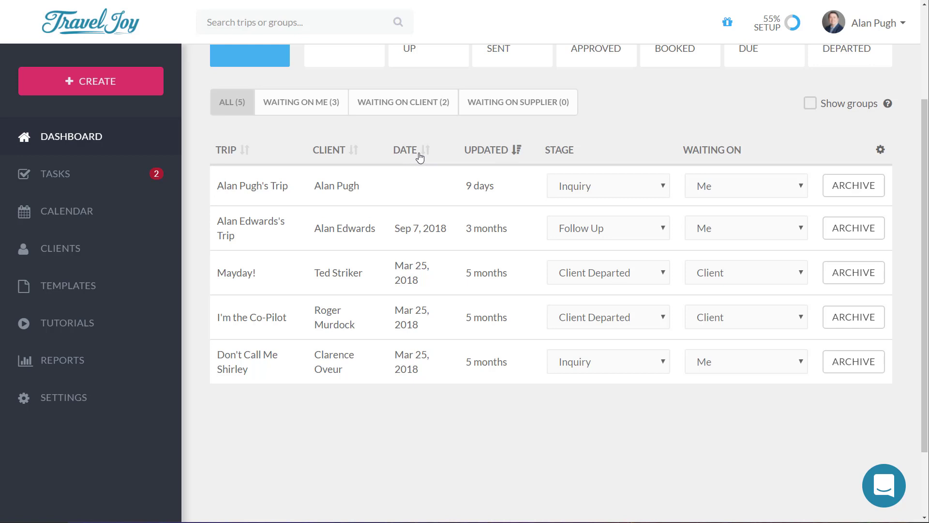
pyautogui.click(353, 152)
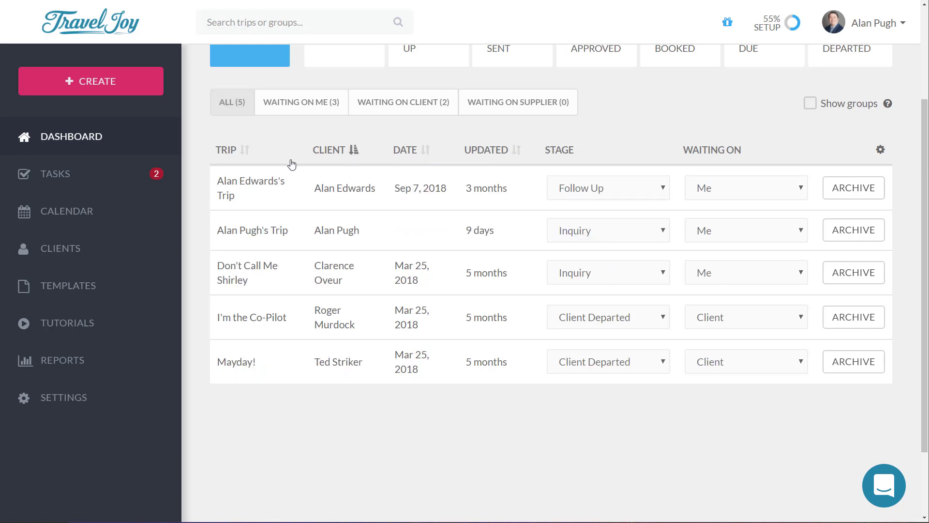
pyautogui.click(236, 152)
pyautogui.click(506, 153)
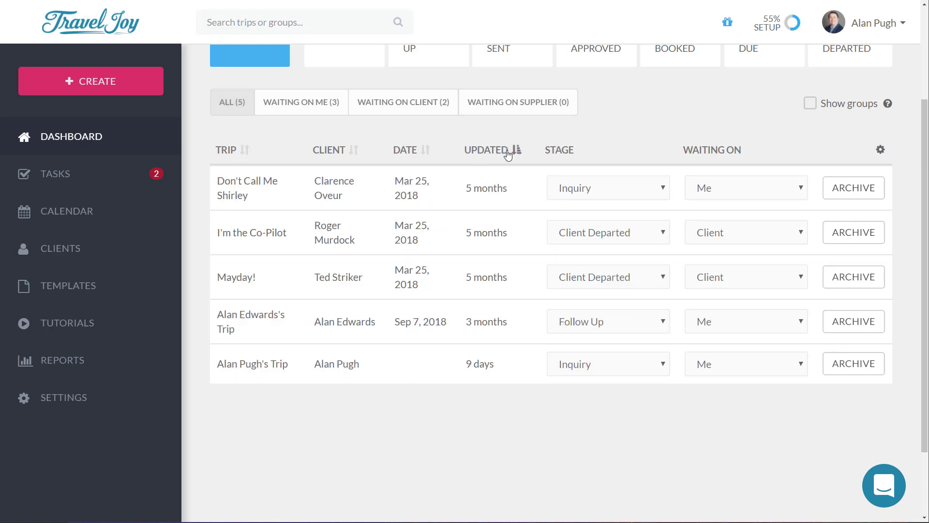
pyautogui.click(507, 152)
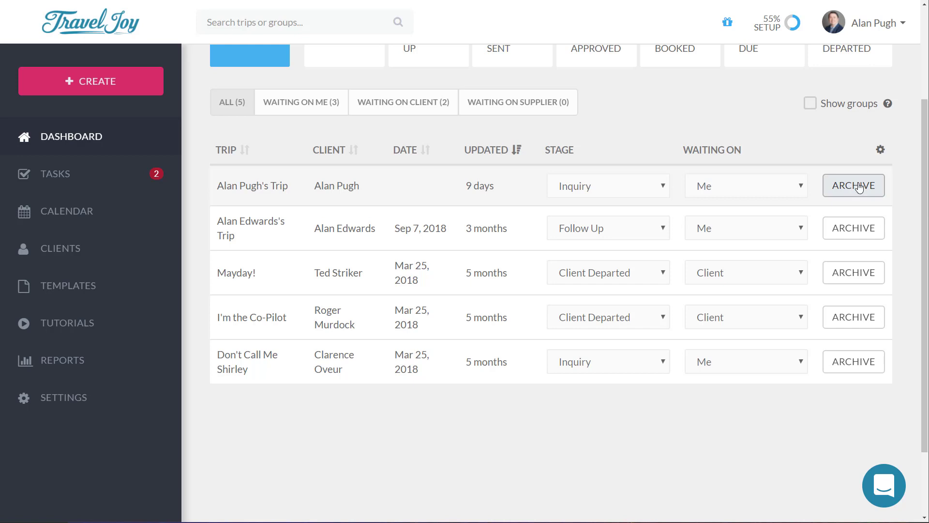
pyautogui.click(859, 188)
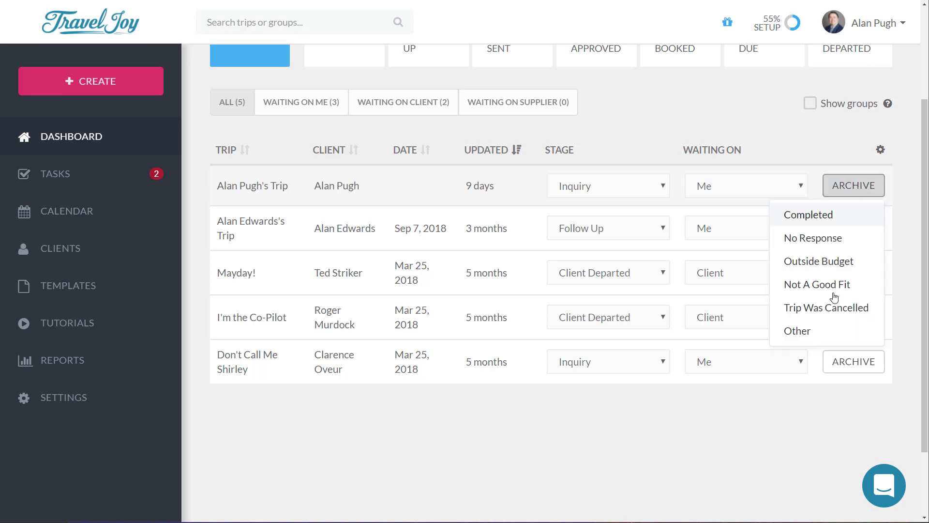
pyautogui.click(840, 262)
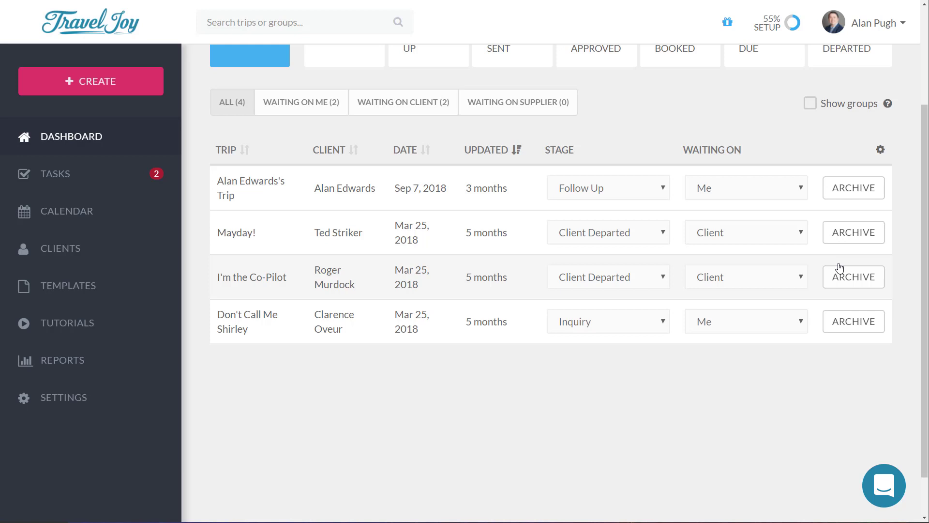
pyautogui.scroll(3, 769, 291)
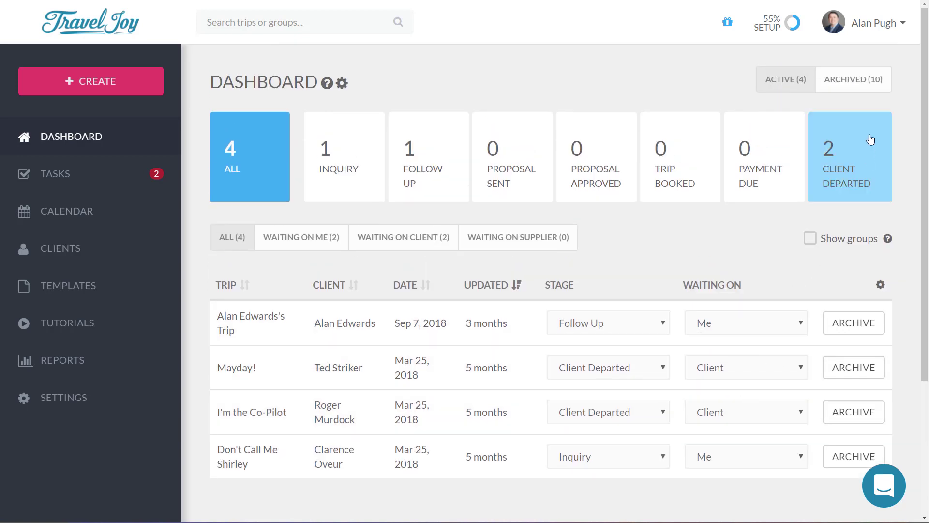
pyautogui.click(860, 80)
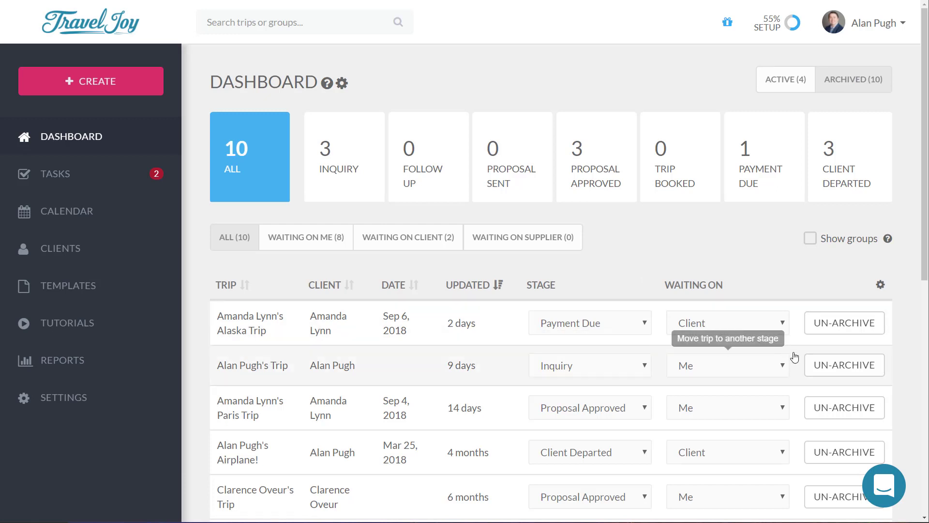
pyautogui.click(852, 368)
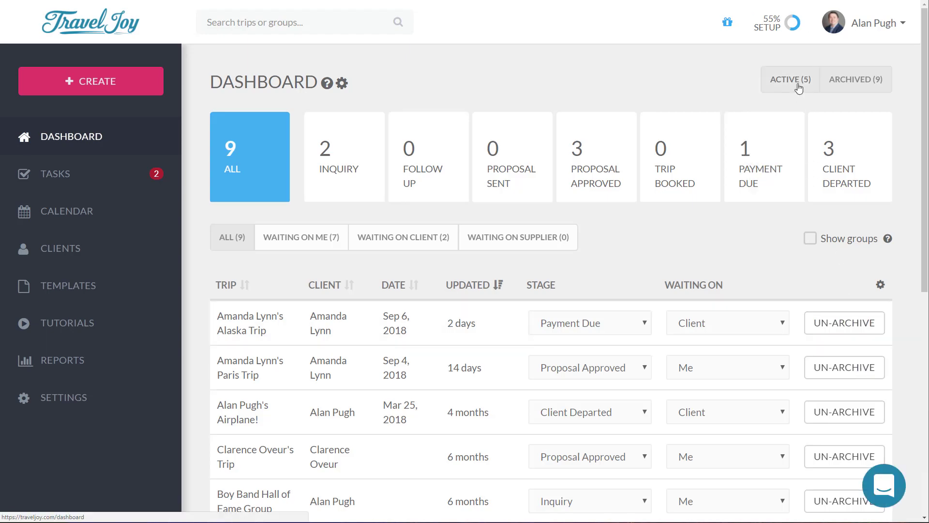
pyautogui.click(798, 88)
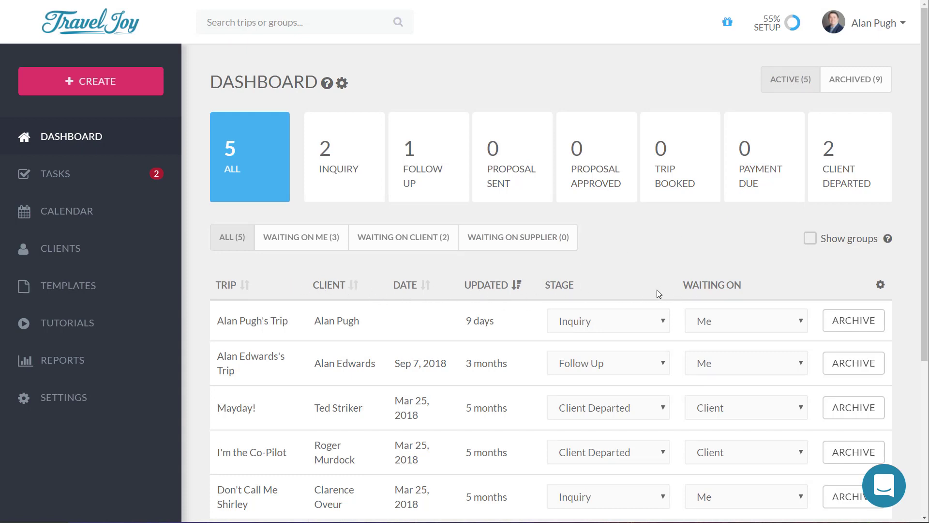
# Step: Hide the Client, Date, Updated, Stage and Waiting On columns, then show all five again
pyautogui.click(882, 286)
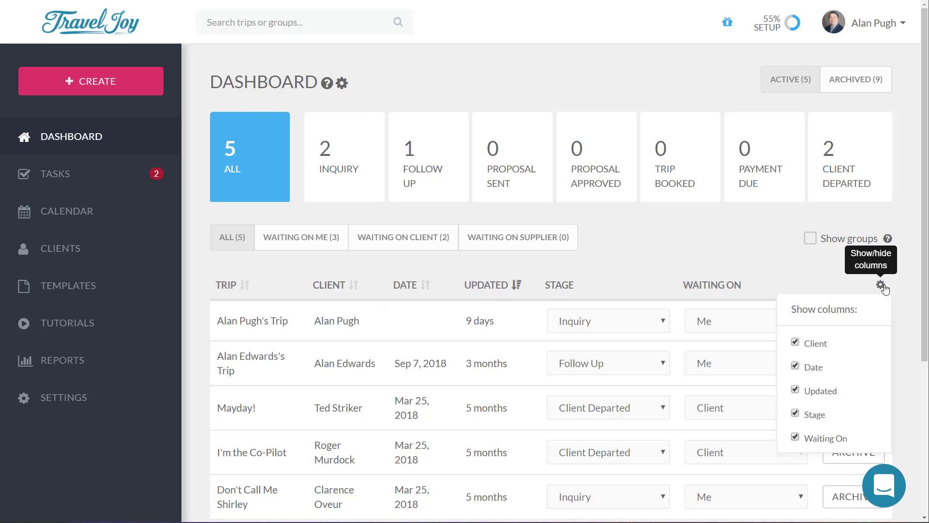
pyautogui.click(821, 344)
pyautogui.click(817, 375)
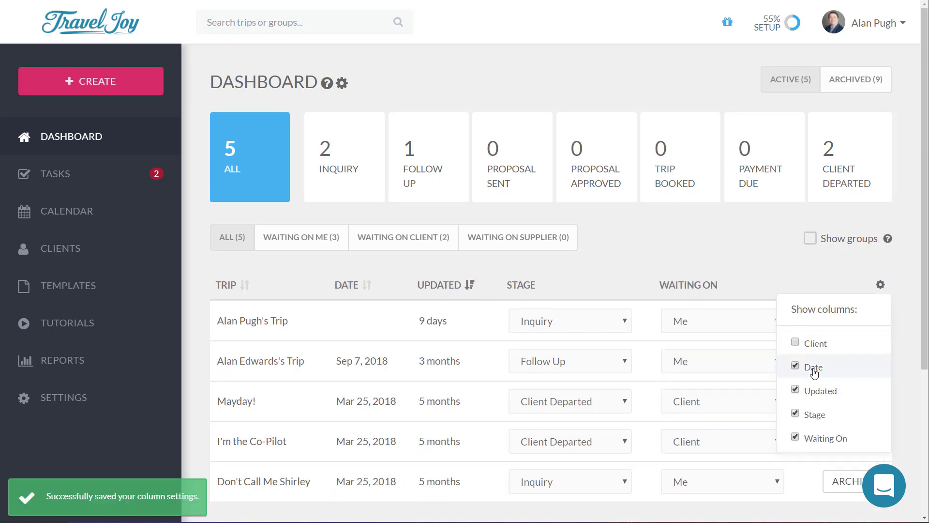
pyautogui.click(817, 391)
pyautogui.click(816, 418)
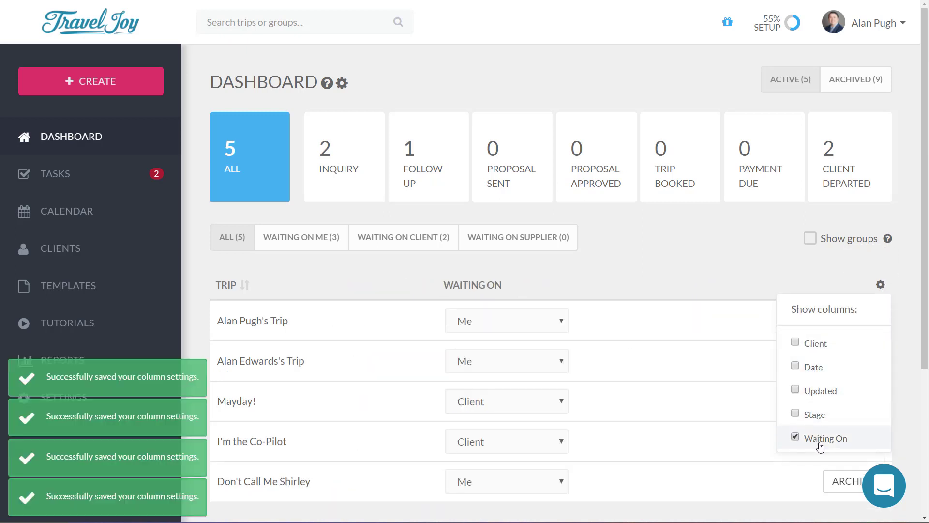
pyautogui.click(821, 442)
pyautogui.click(813, 343)
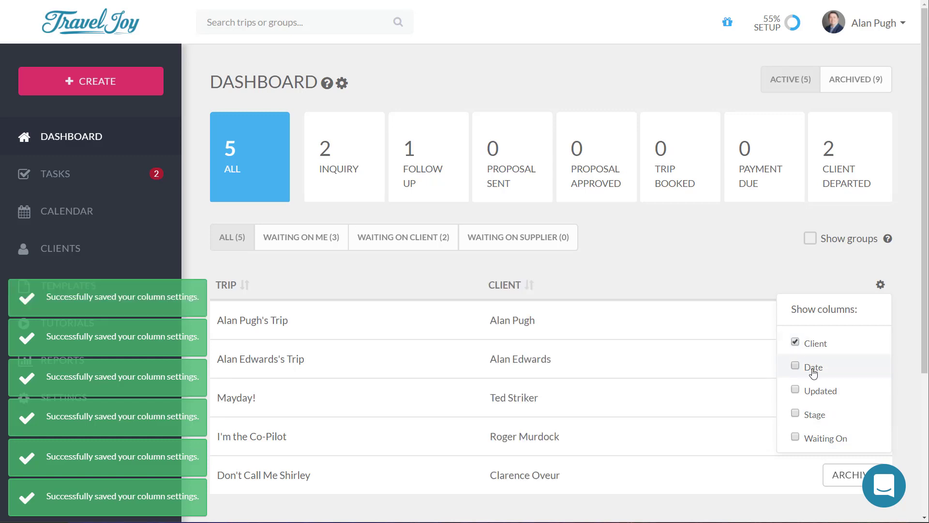
pyautogui.click(815, 366)
pyautogui.click(817, 391)
pyautogui.click(812, 415)
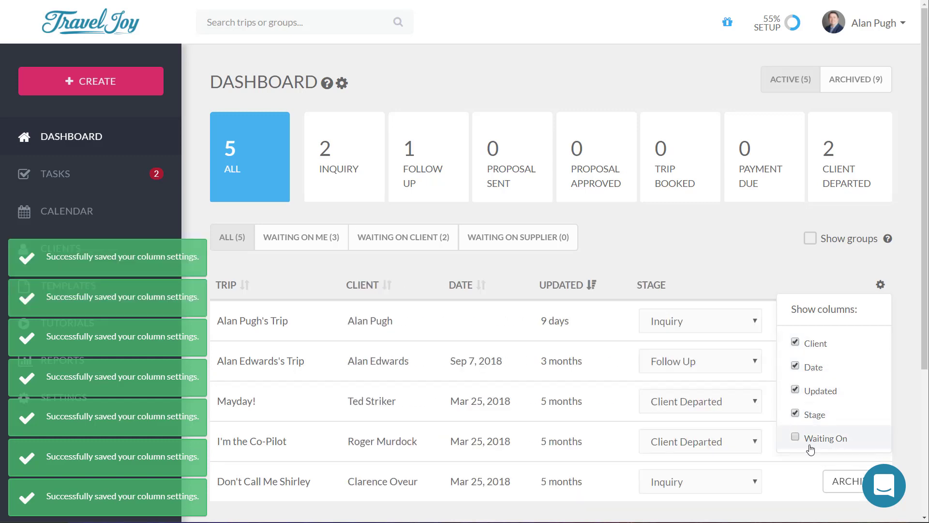
pyautogui.click(811, 439)
pyautogui.click(912, 297)
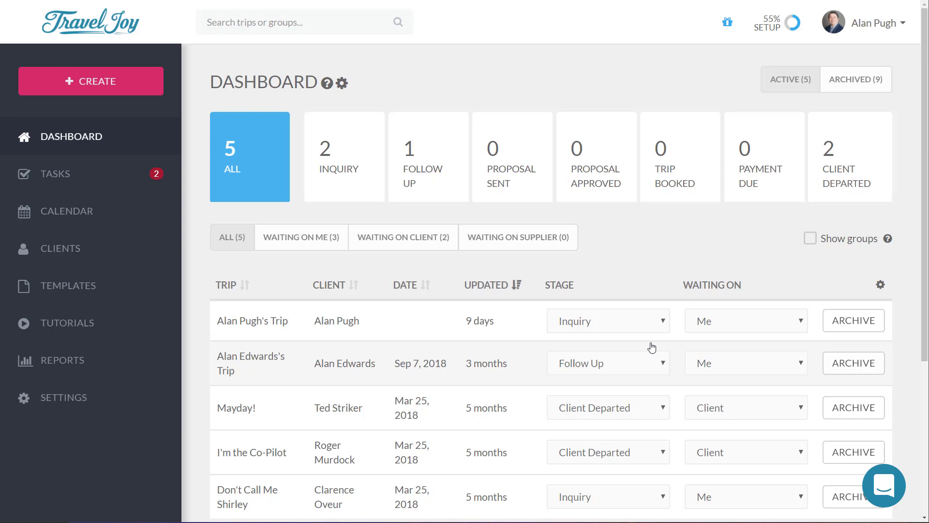
pyautogui.click(266, 323)
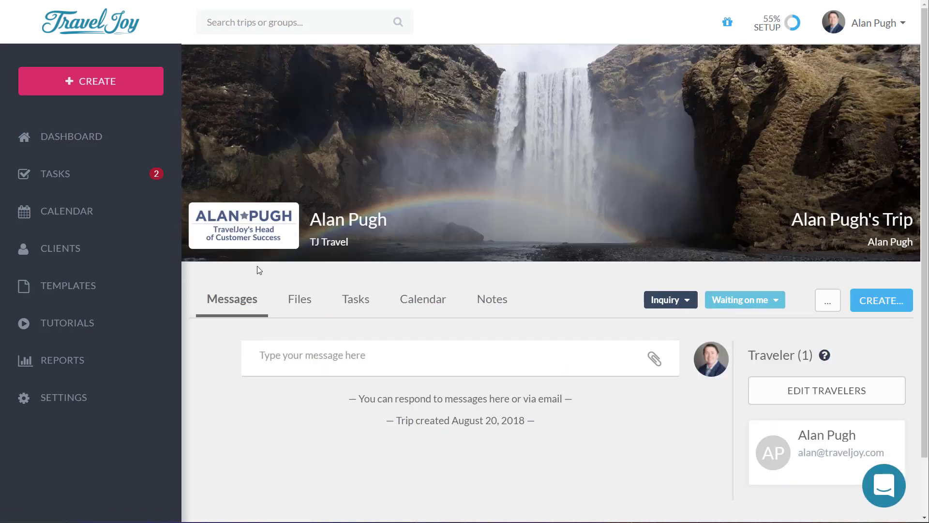
pyautogui.click(90, 140)
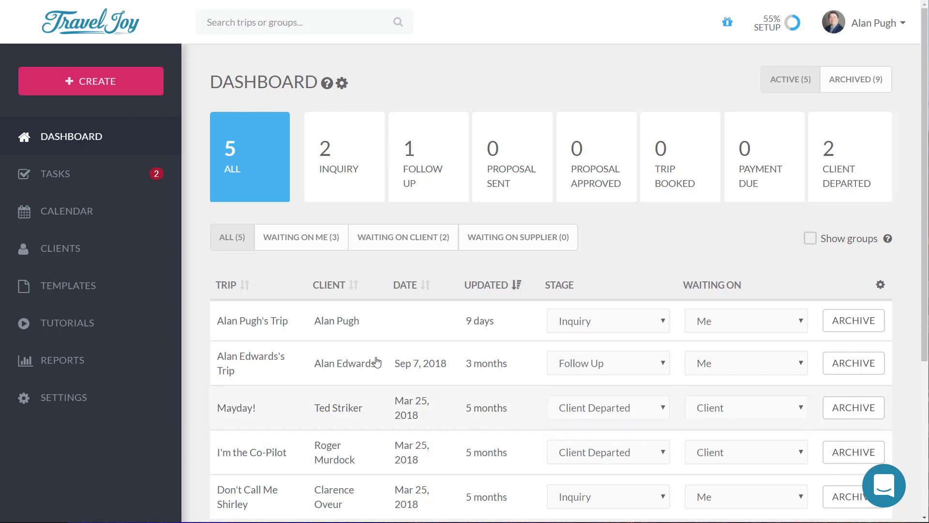
# Step: Go to the Tasks page listing the overdue payment and welcome-home email tasks
pyautogui.click(57, 185)
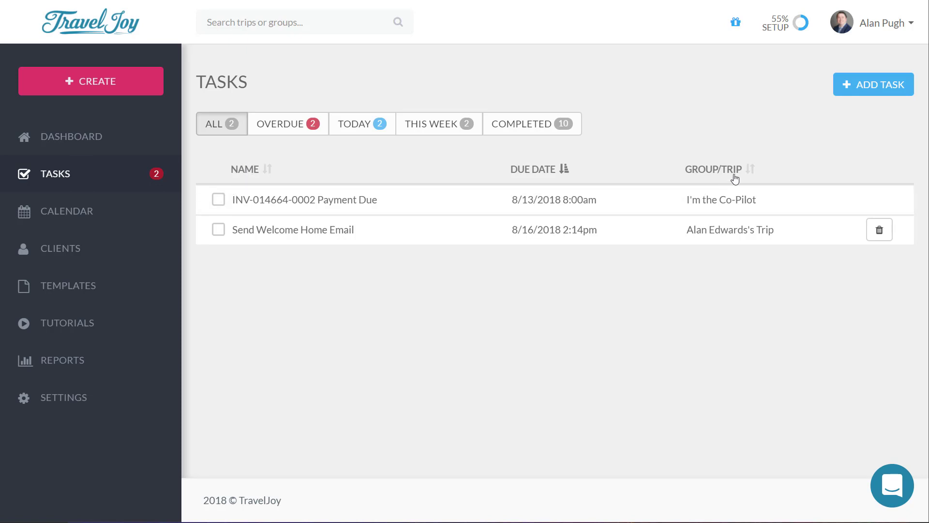
pyautogui.click(548, 175)
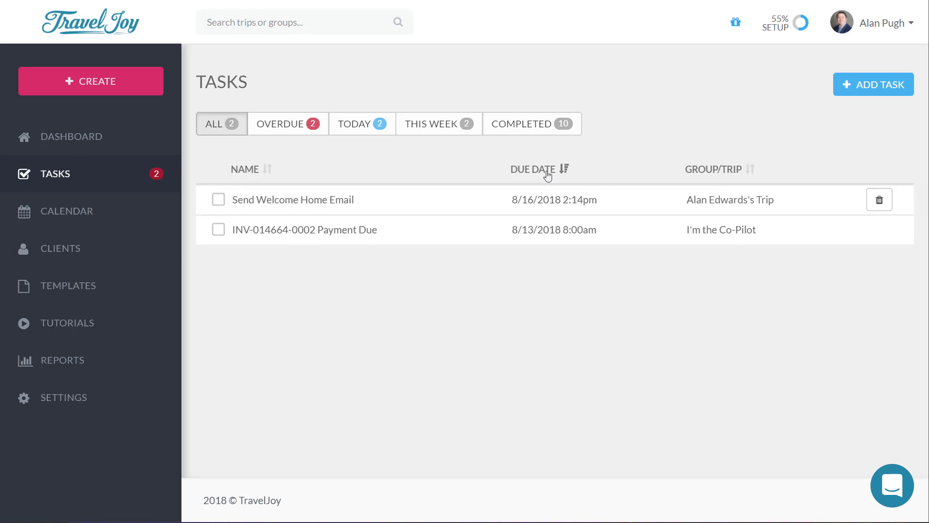
pyautogui.click(548, 176)
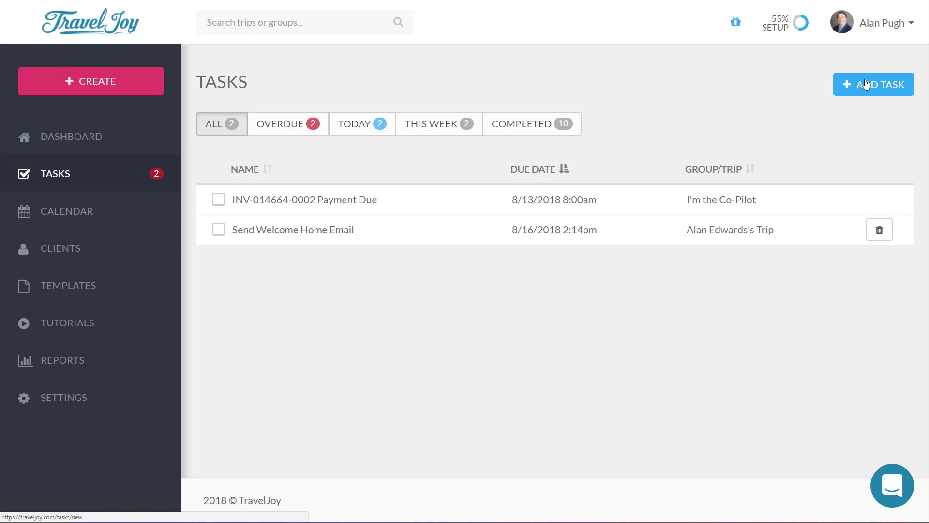
# Step: Open the Calendar and advance to September 2018 to see the September 7–21 trip
pyautogui.click(60, 218)
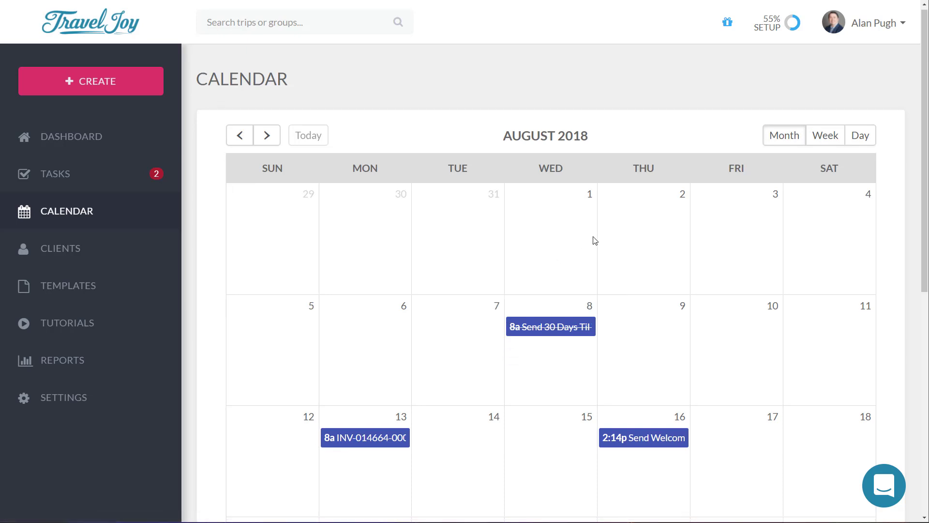
pyautogui.scroll(-2, 593, 241)
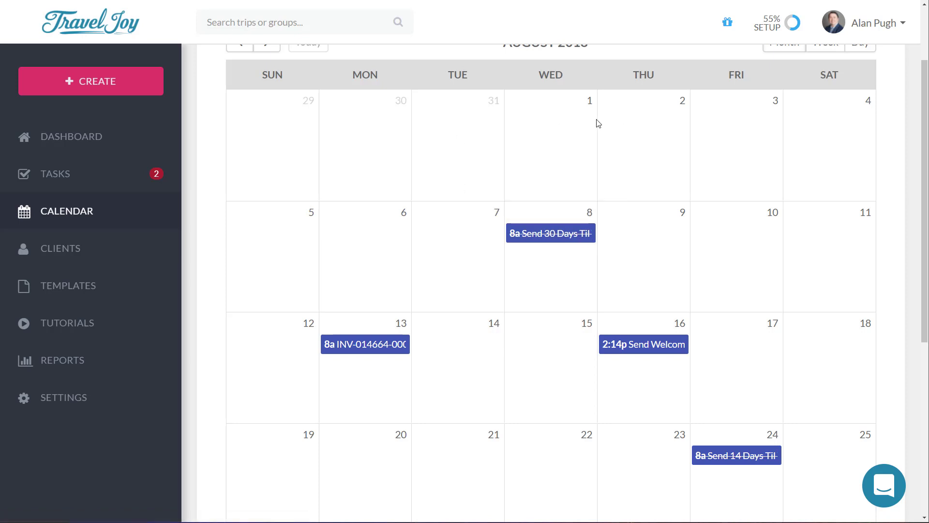
pyautogui.scroll(2, 532, 146)
pyautogui.click(278, 144)
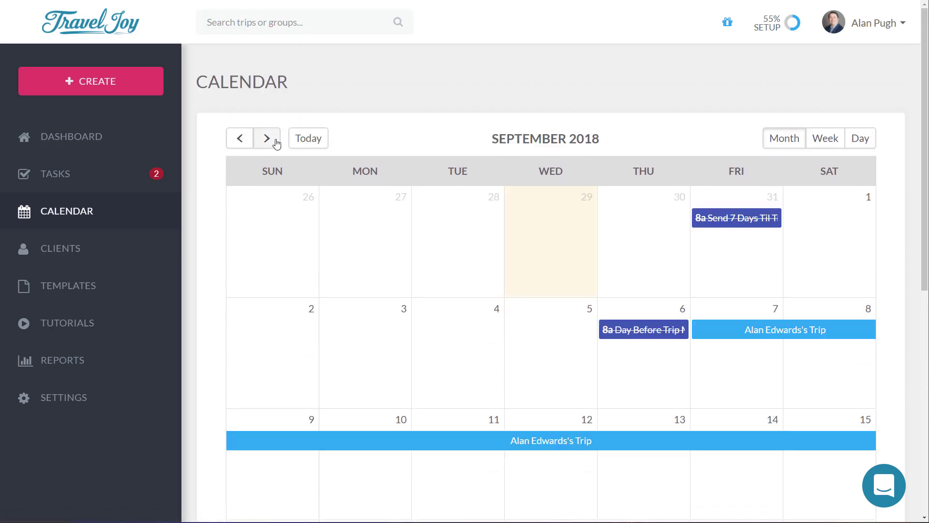
pyautogui.scroll(-1, 329, 193)
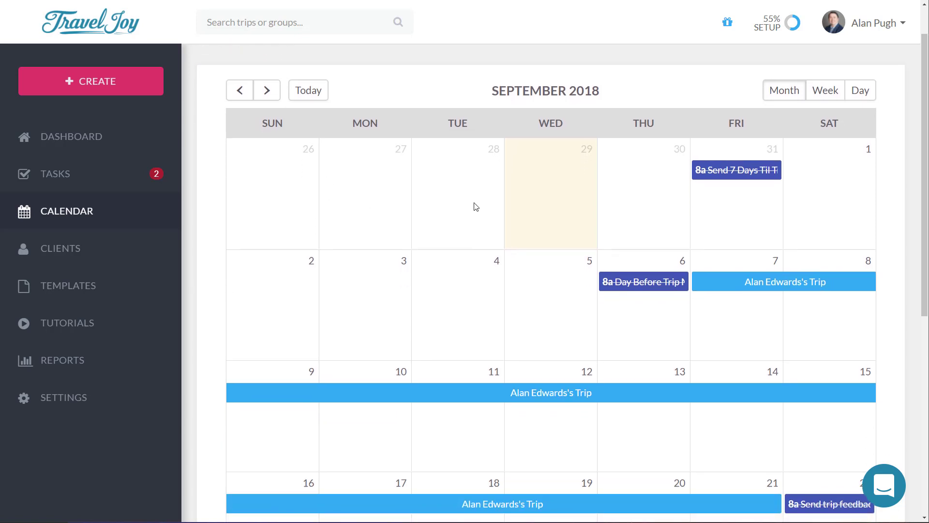
pyautogui.scroll(-1, 768, 307)
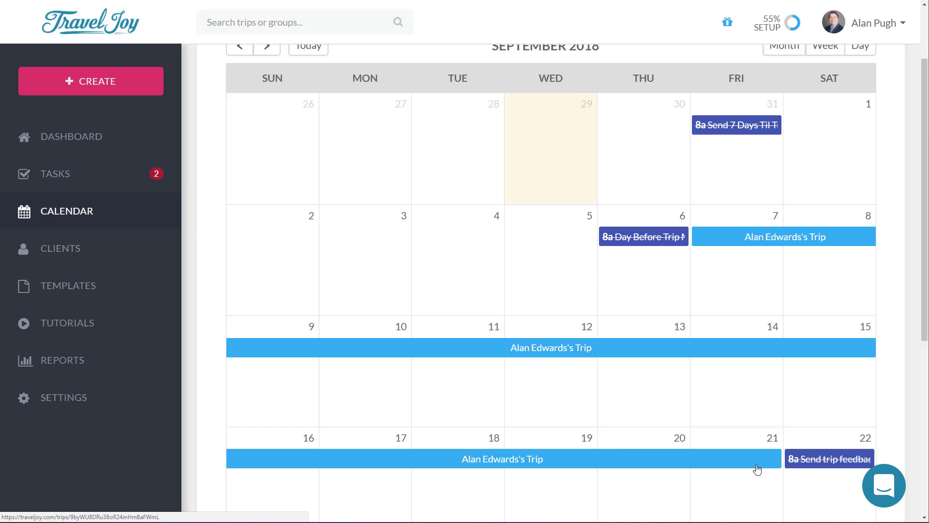
# Step: Open the Clients list and preview one client's two trips in the popup
pyautogui.click(71, 250)
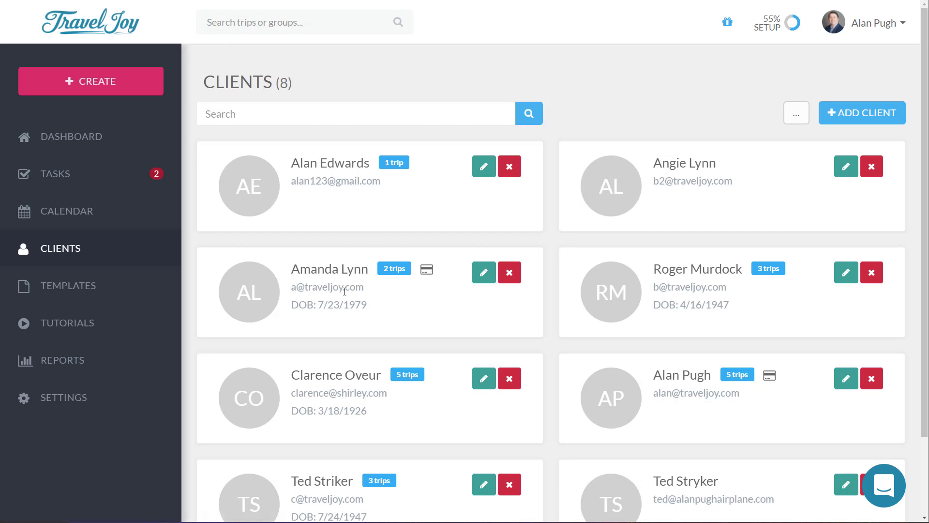
pyautogui.click(396, 270)
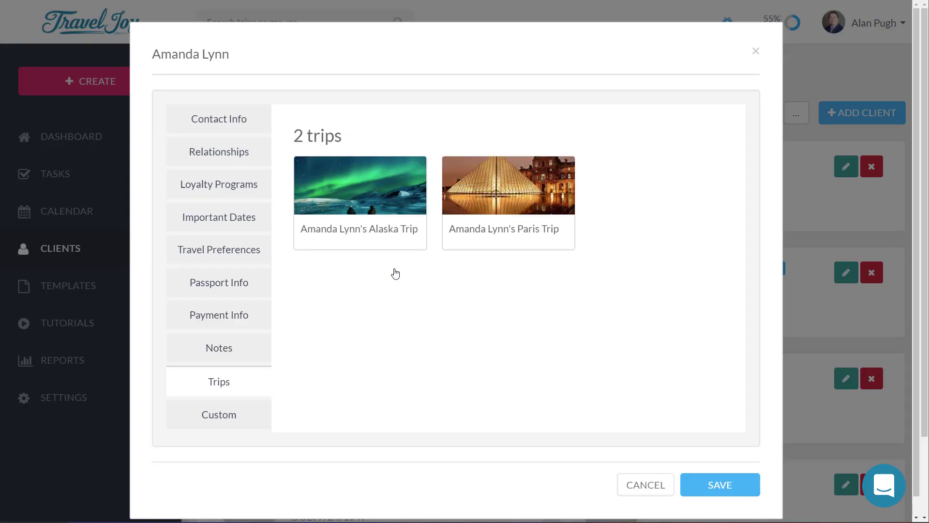
pyautogui.click(86, 213)
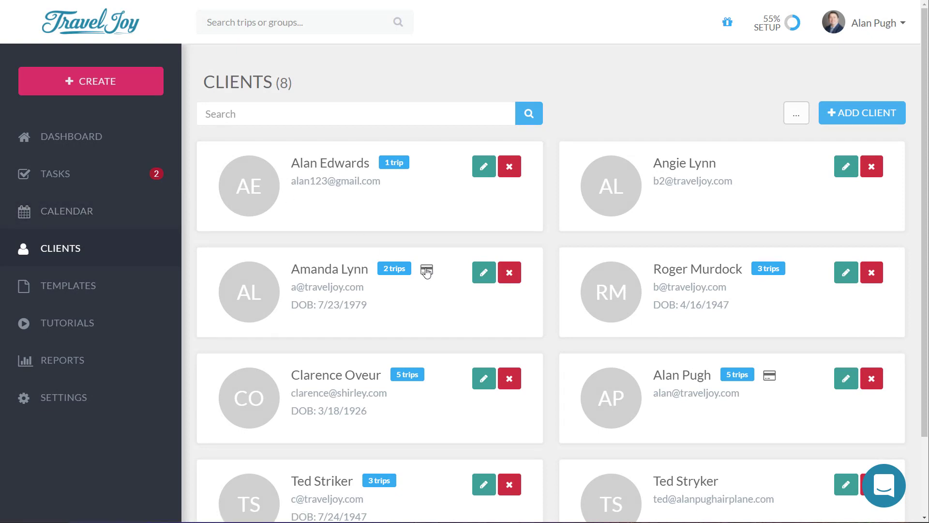
pyautogui.click(426, 271)
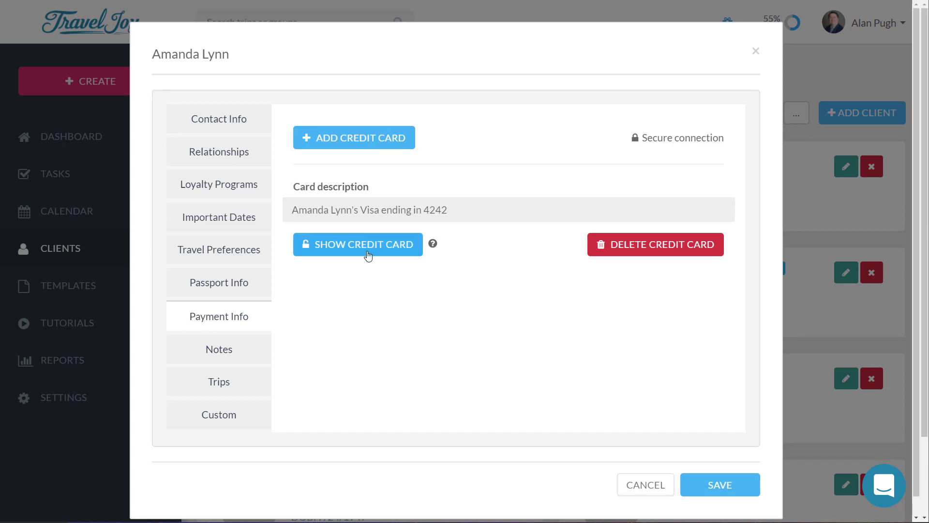
pyautogui.click(391, 254)
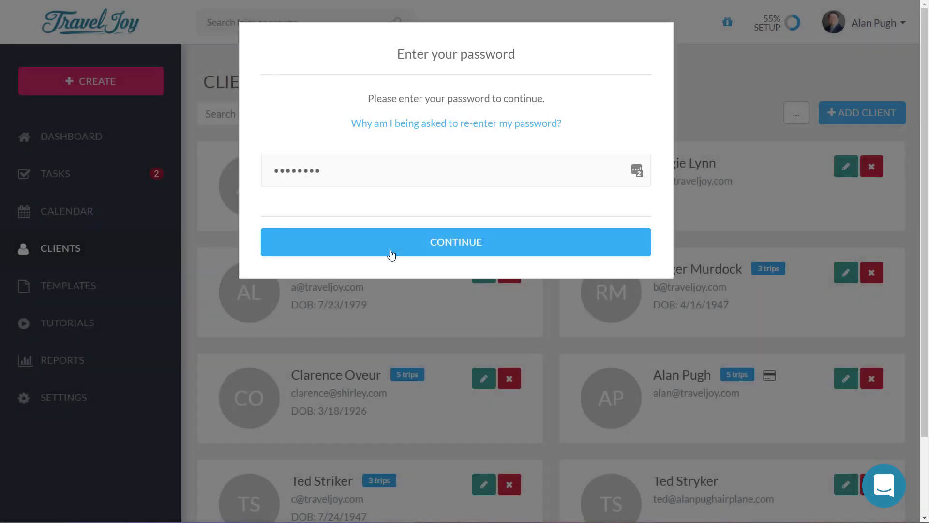
pyautogui.click(430, 243)
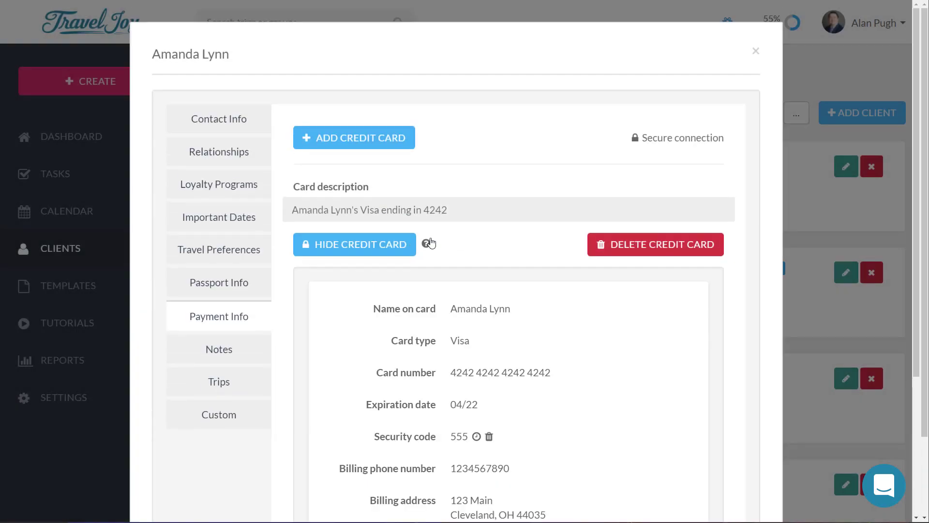
pyautogui.click(756, 52)
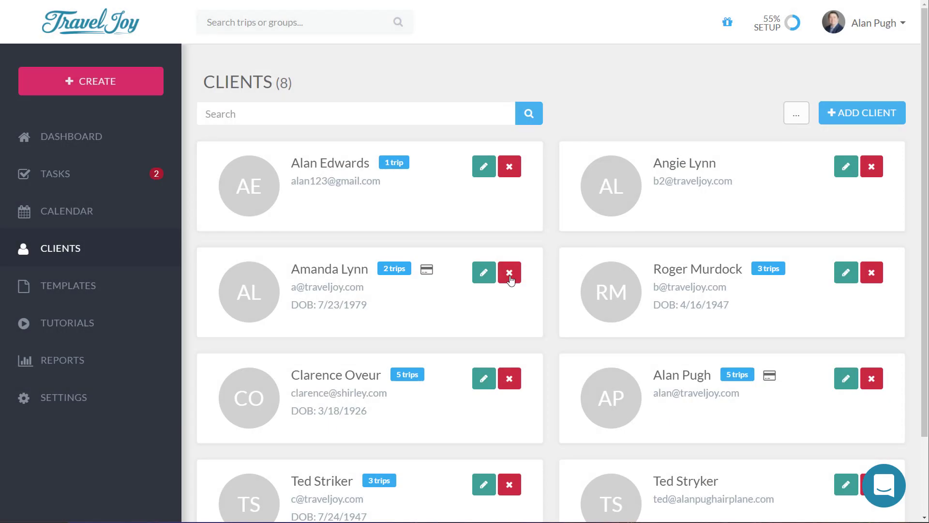
# Step: Review a client's profile Notes, Trips and Payment Info, then cancel without saving
pyautogui.click(484, 272)
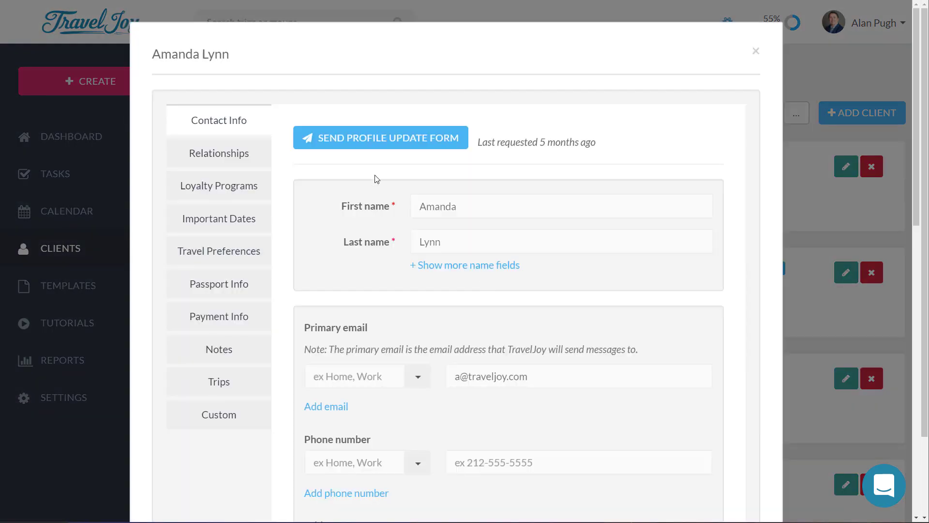
pyautogui.scroll(-3, 527, 243)
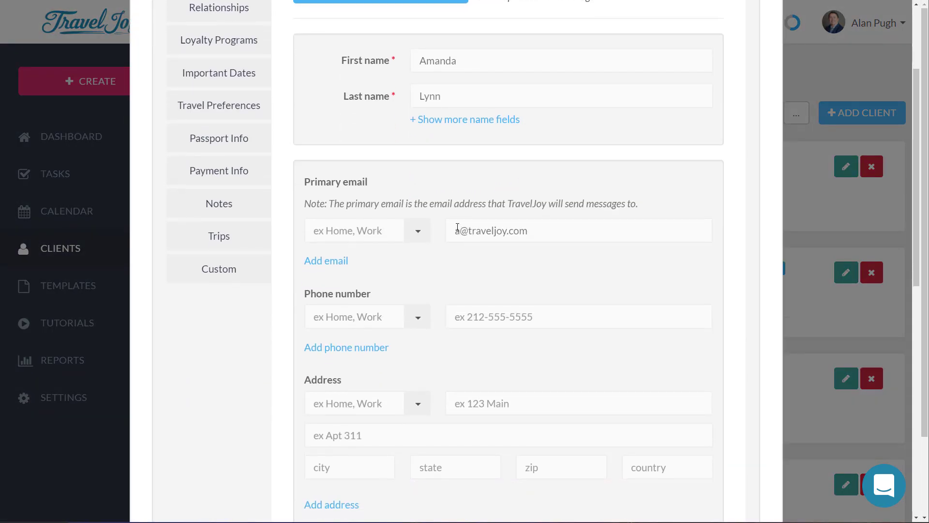
pyautogui.scroll(-8, 457, 228)
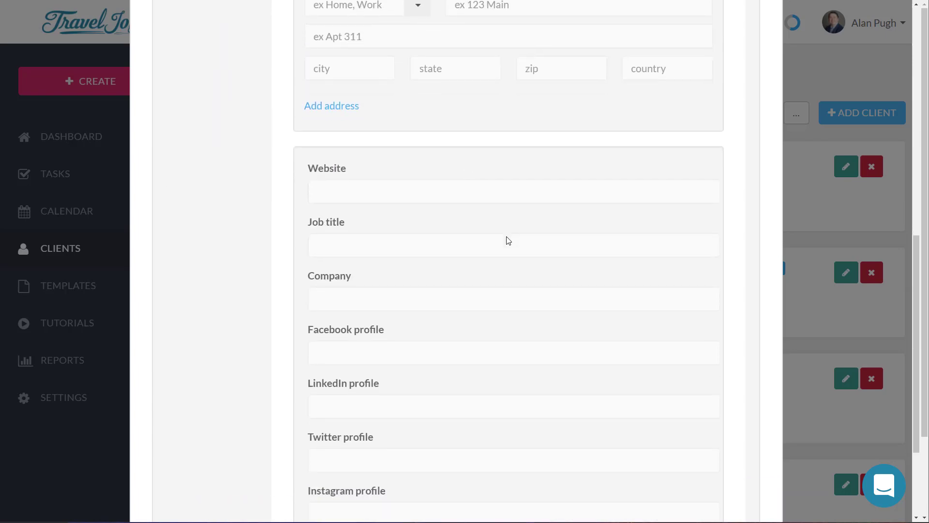
pyautogui.scroll(8, 508, 241)
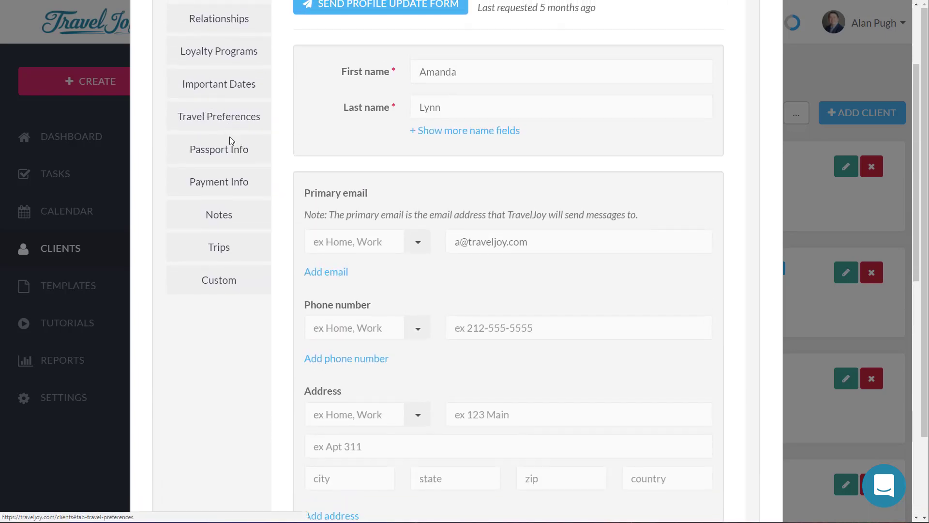
pyautogui.click(220, 216)
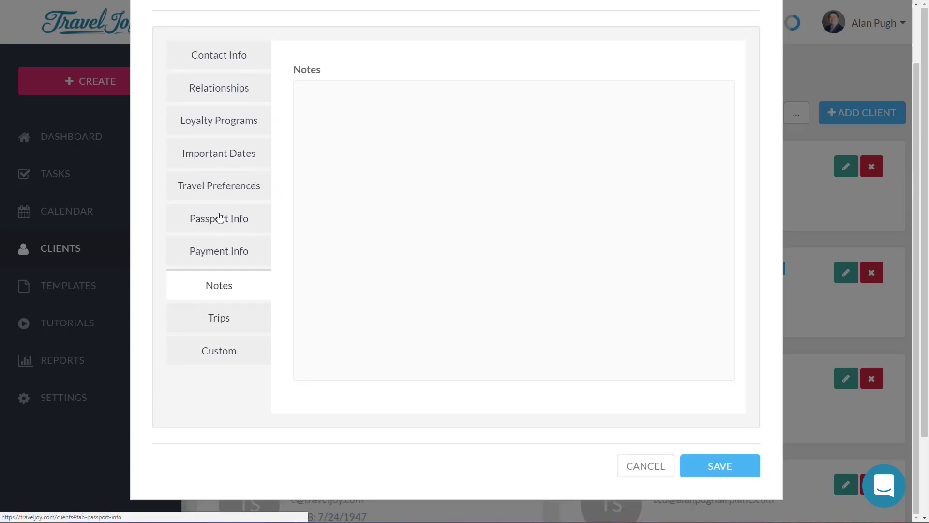
pyautogui.click(207, 323)
pyautogui.click(224, 301)
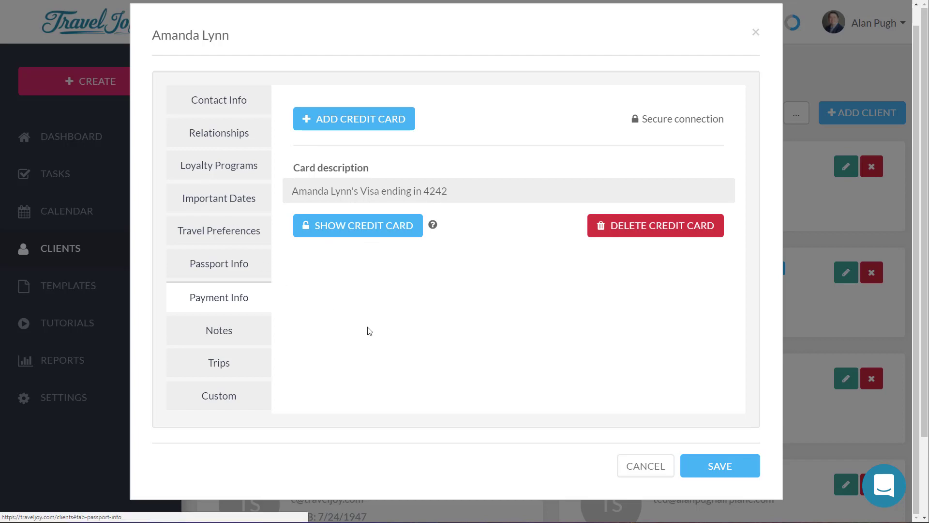
pyautogui.click(640, 464)
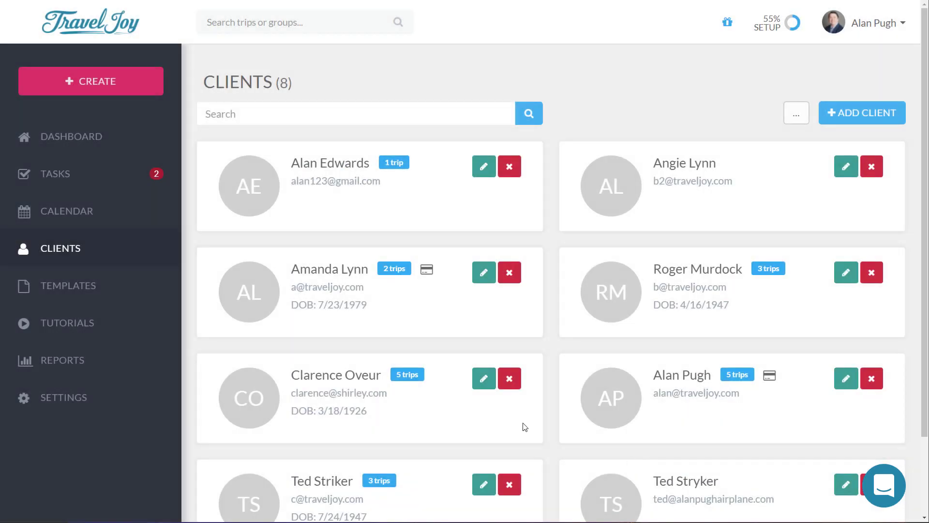
pyautogui.click(512, 284)
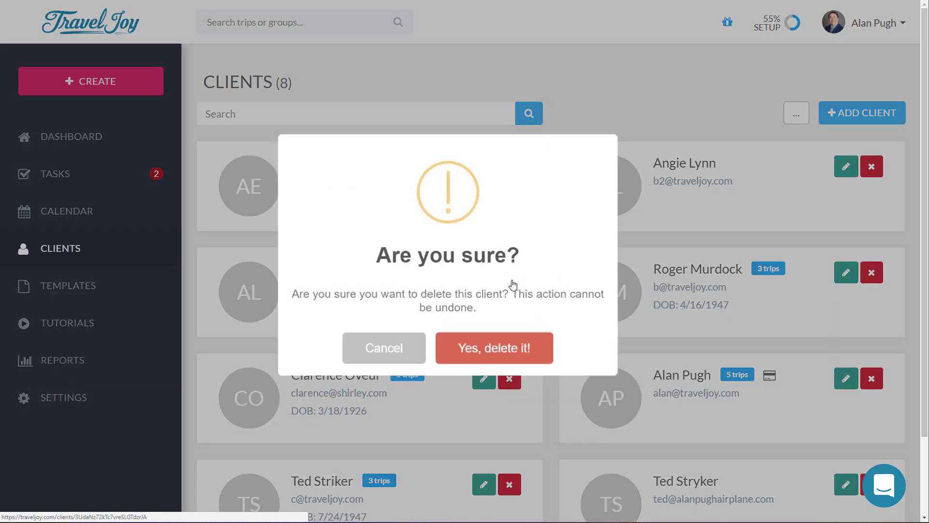
pyautogui.click(510, 346)
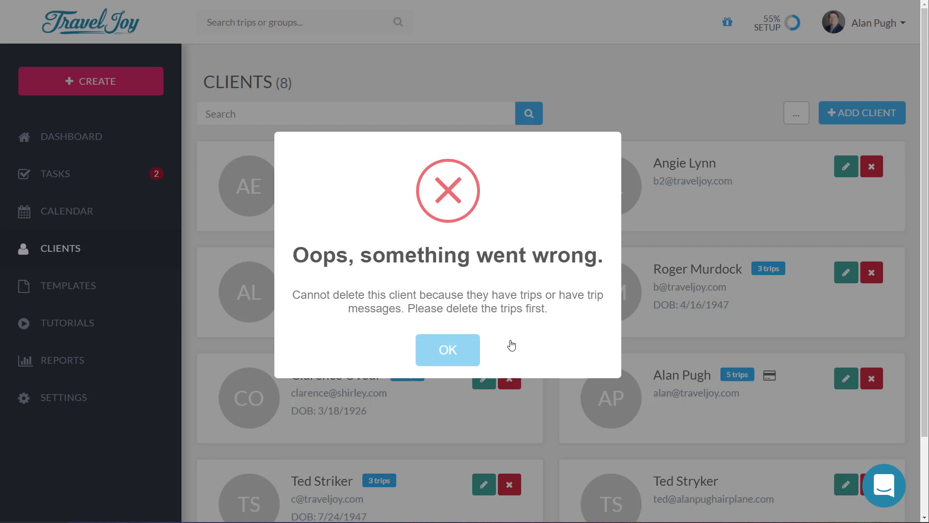
pyautogui.click(431, 361)
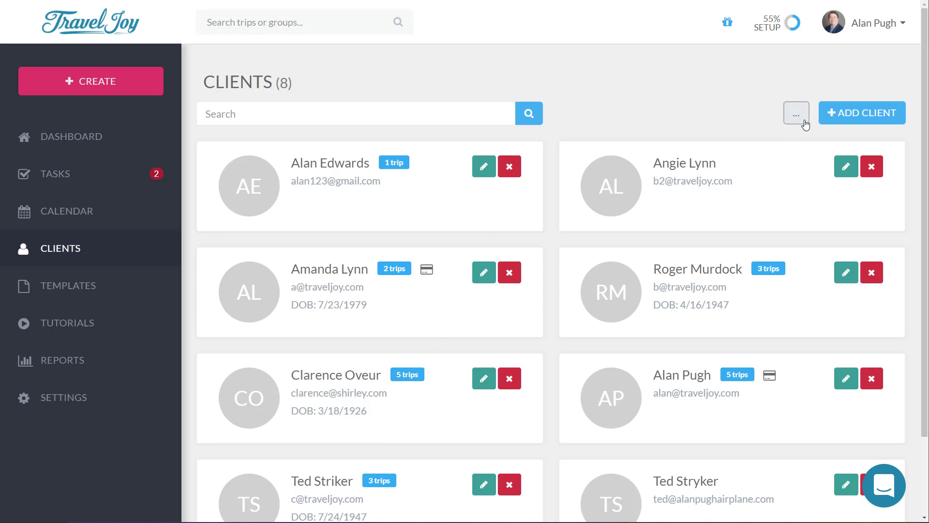
pyautogui.click(889, 121)
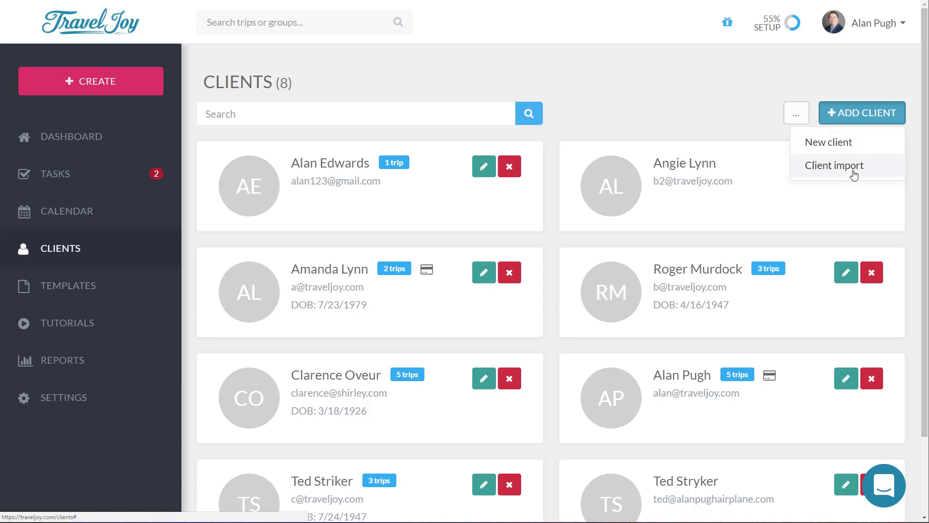
pyautogui.click(851, 166)
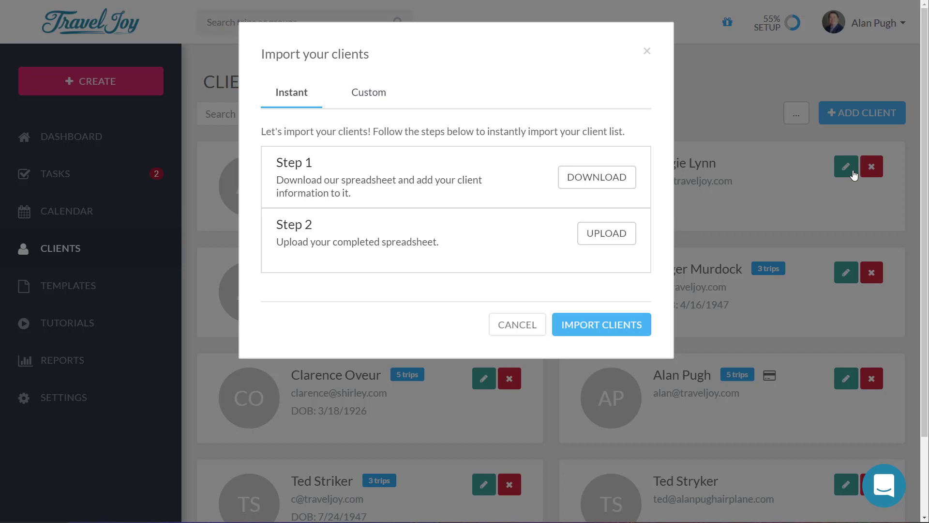
pyautogui.click(353, 104)
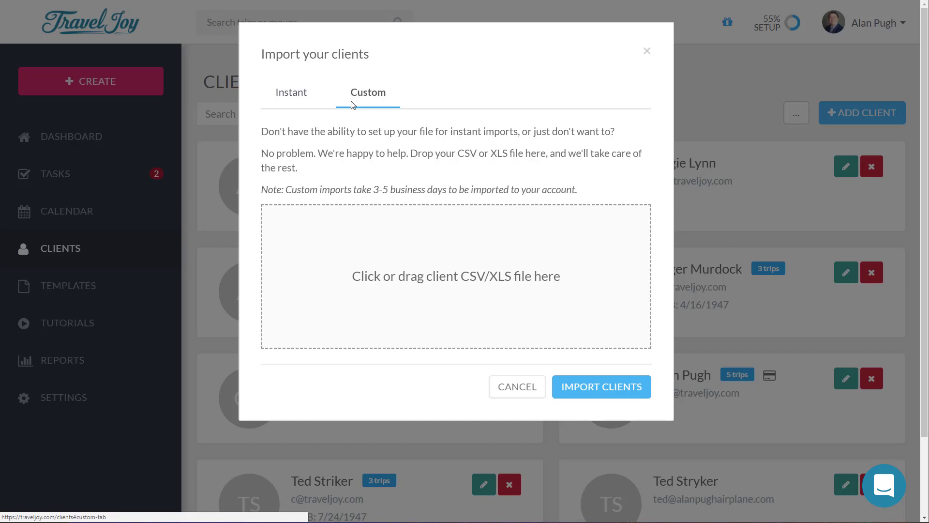
pyautogui.click(293, 99)
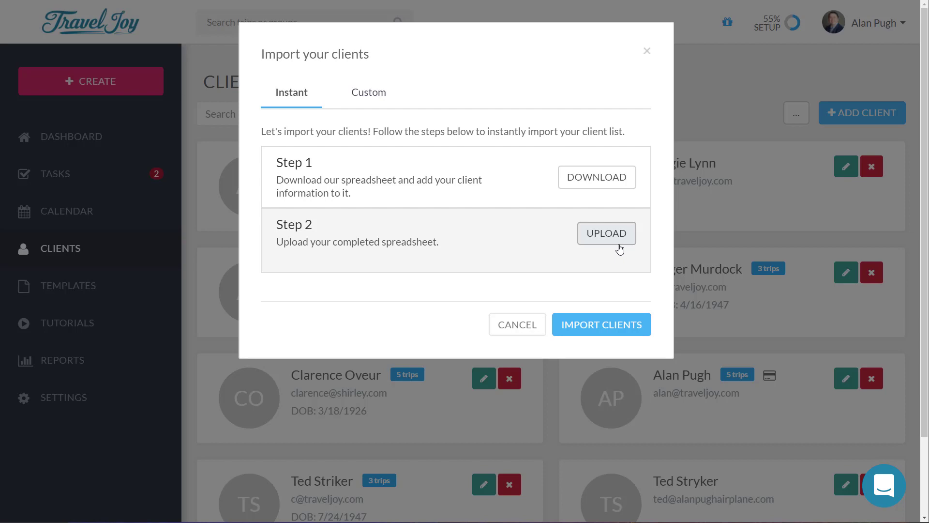
pyautogui.click(524, 324)
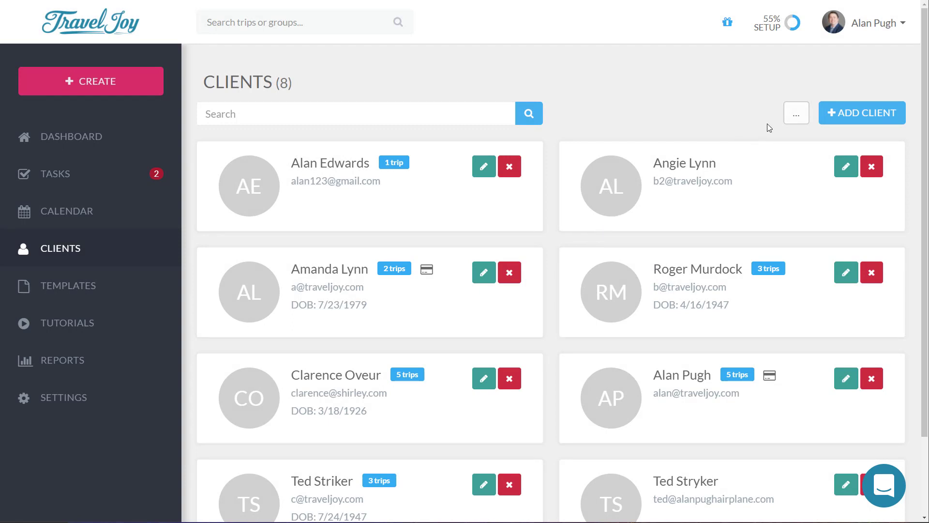
pyautogui.click(797, 119)
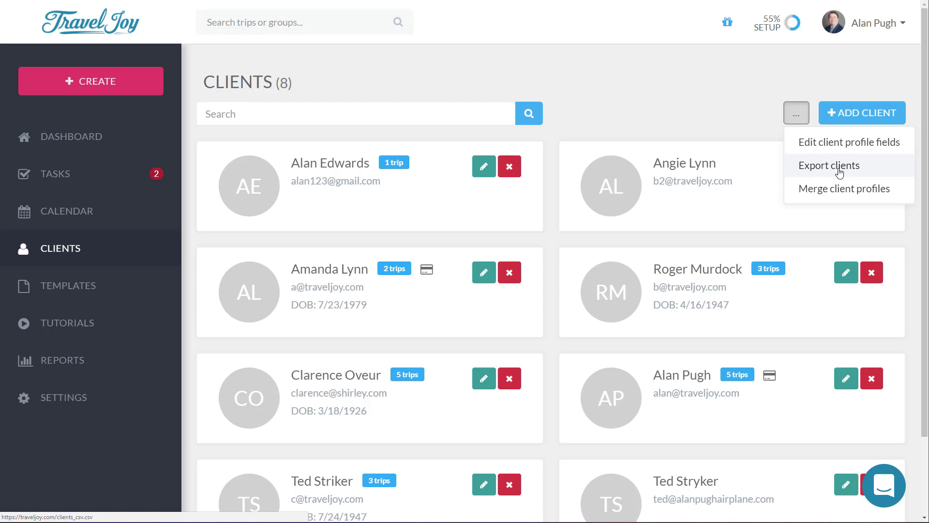
pyautogui.click(717, 88)
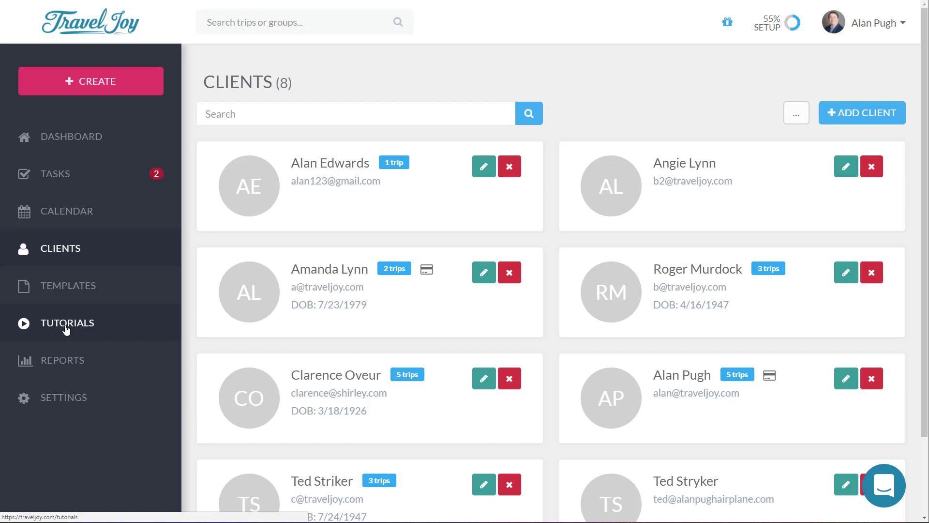
# Step: Review the Bank Info settings page, then return to the Dashboard
pyautogui.click(89, 408)
pyautogui.scroll(-5, 91, 390)
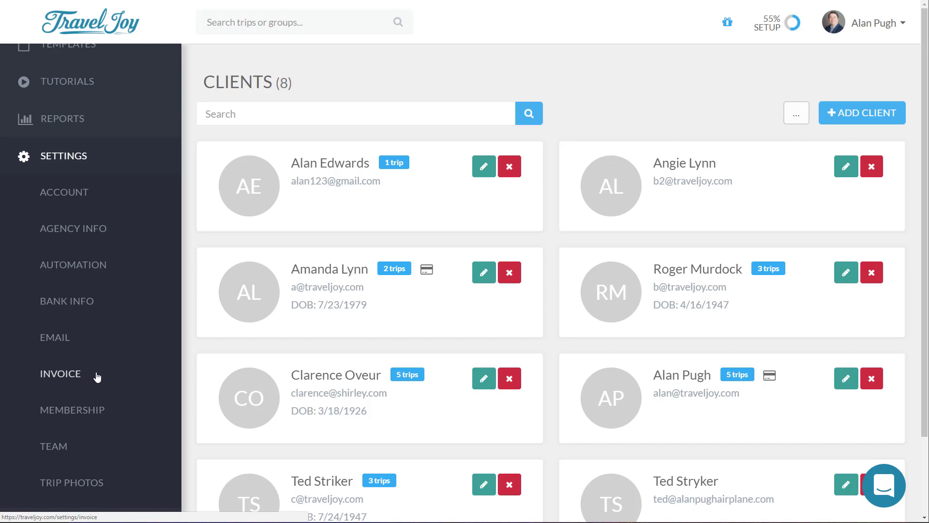
pyautogui.click(100, 308)
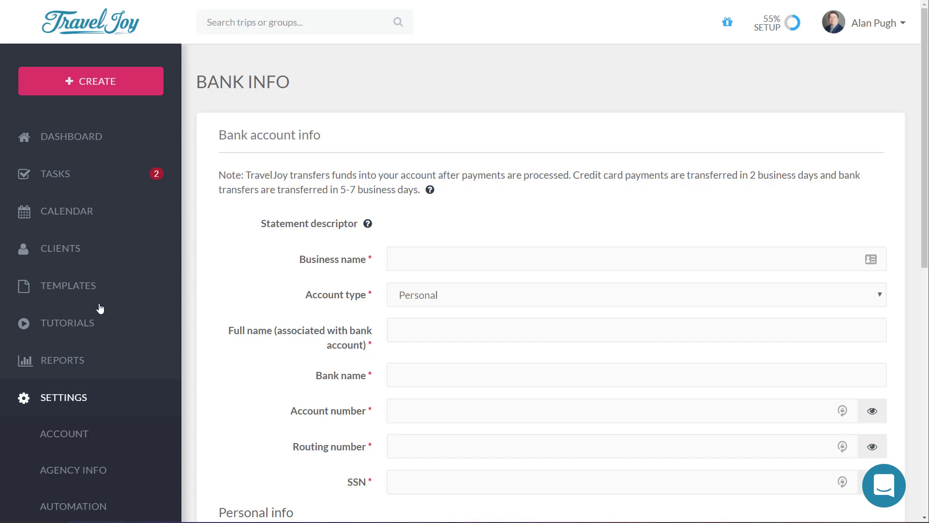
pyautogui.scroll(-10, 354, 340)
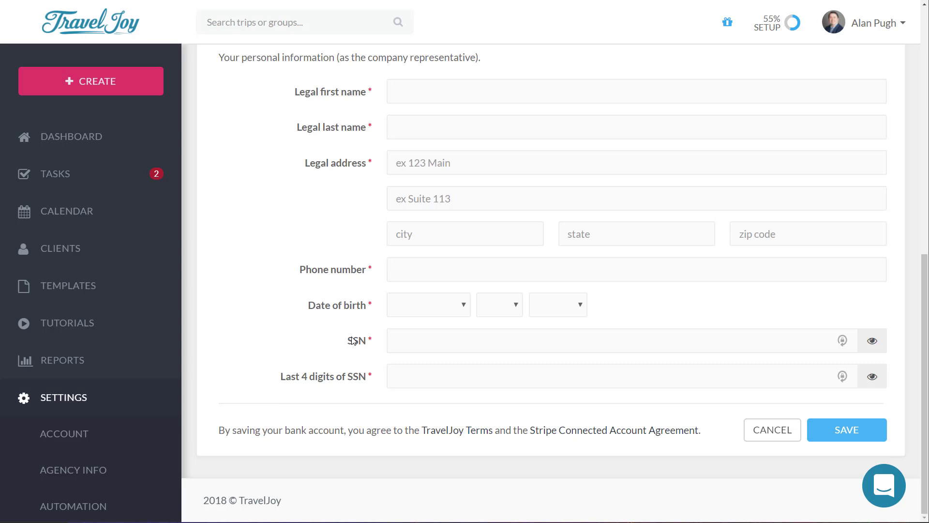
pyautogui.scroll(-4, 91, 388)
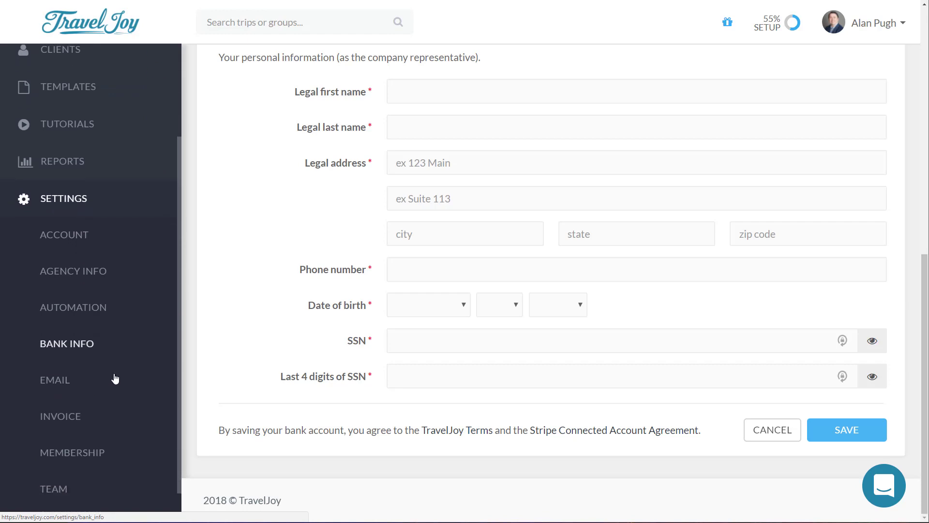
pyautogui.scroll(-1, 115, 378)
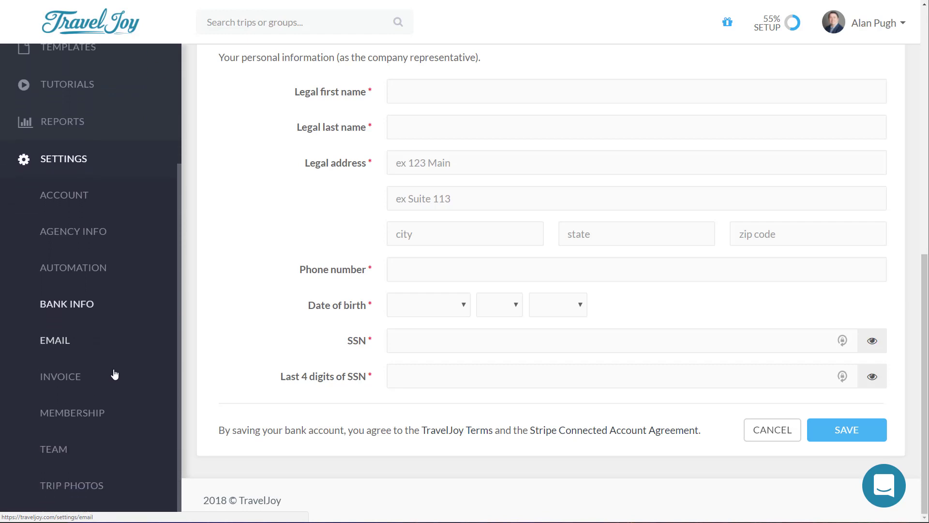
pyautogui.scroll(10, 115, 375)
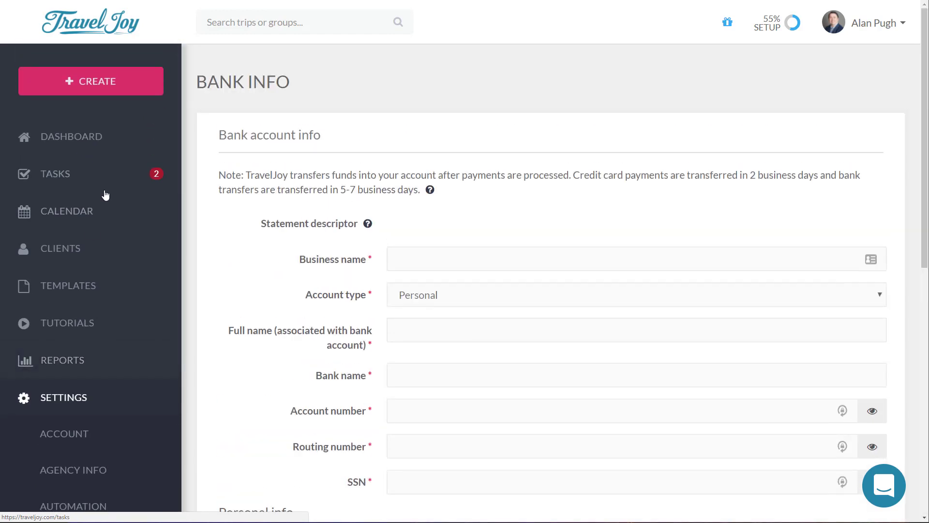
pyautogui.click(82, 144)
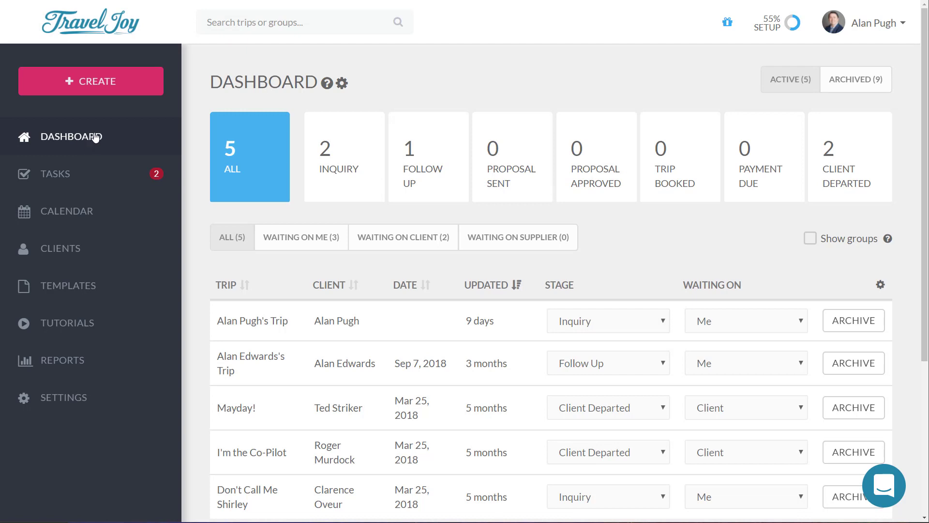
# Step: Start a new trip and choose to add a brand-new client as primary traveler
pyautogui.click(120, 83)
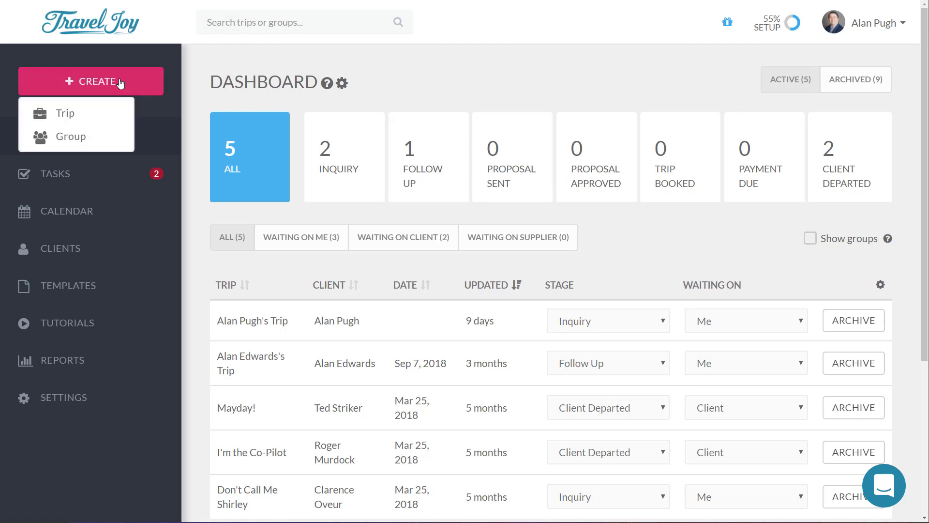
pyautogui.click(97, 115)
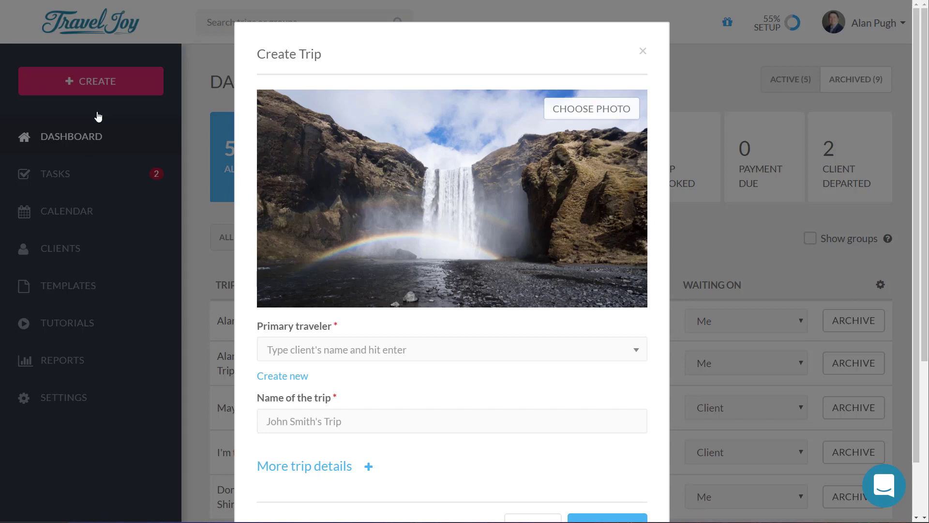
pyautogui.click(287, 378)
pyautogui.scroll(-2, 401, 369)
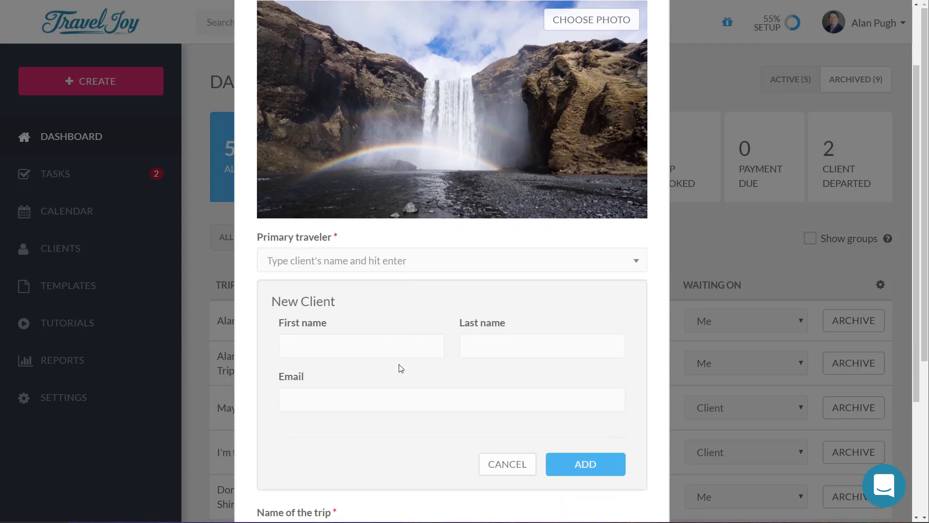
# Step: Cancel the New Client form and return to the empty Create Trip dialog
pyautogui.click(517, 465)
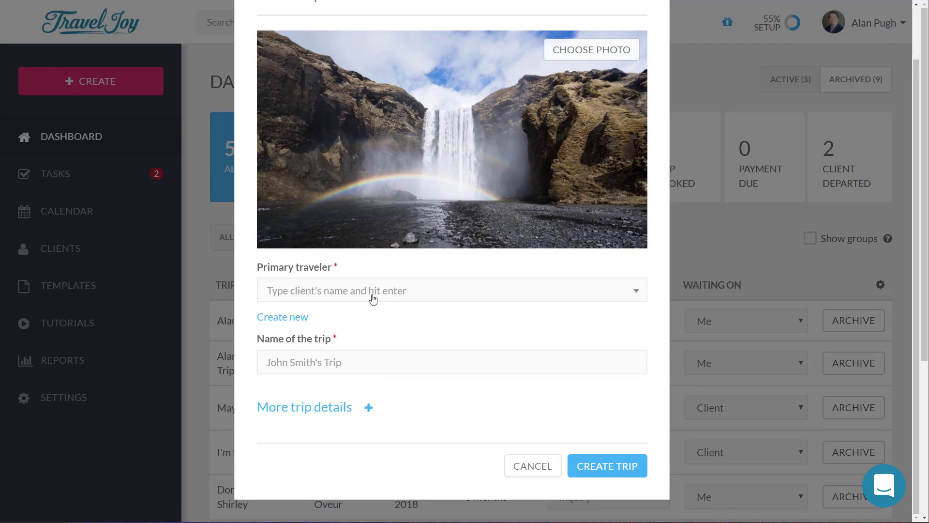
# Step: Pick an existing client as primary traveler and name the trip 'Vegas or Bust!'
pyautogui.click(373, 297)
pyautogui.click(341, 392)
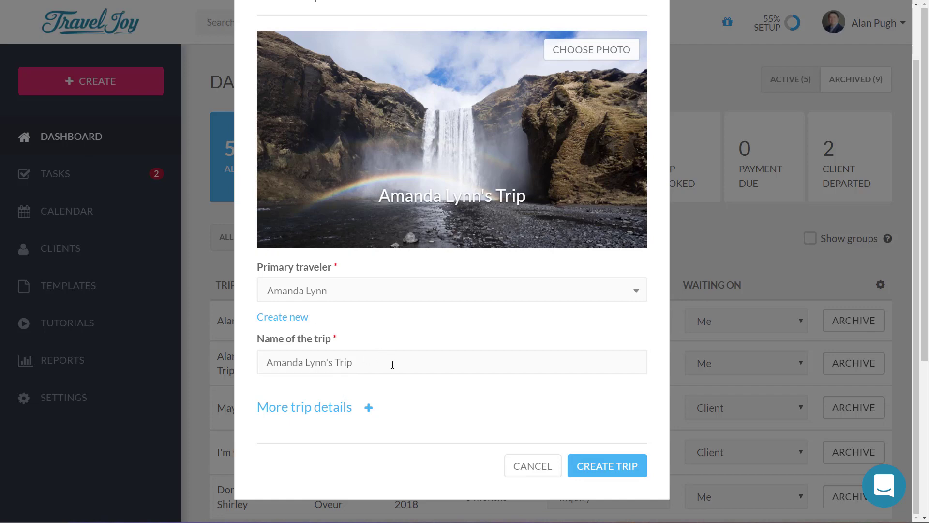
pyautogui.moveTo(393, 363); pyautogui.dragTo(188, 370)
pyautogui.write('fhq')
pyautogui.press('BackSpace')
pyautogui.press('BackSpace')
pyautogui.press('BackSpace')
pyautogui.write('Vegas ')
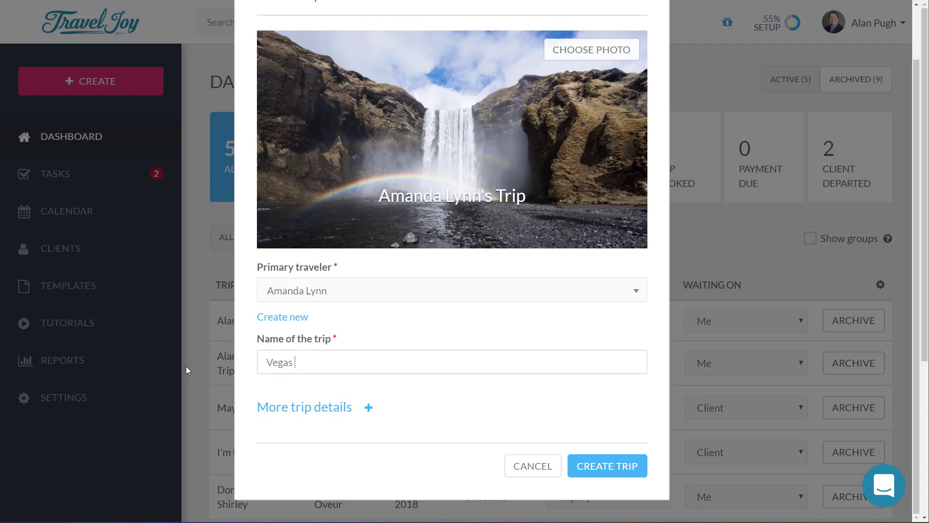
pyautogui.write('or Bust!')
# Step: Search trip photos for 'vegas' and choose the Welcome to Las Vegas sign as cover
pyautogui.click(583, 58)
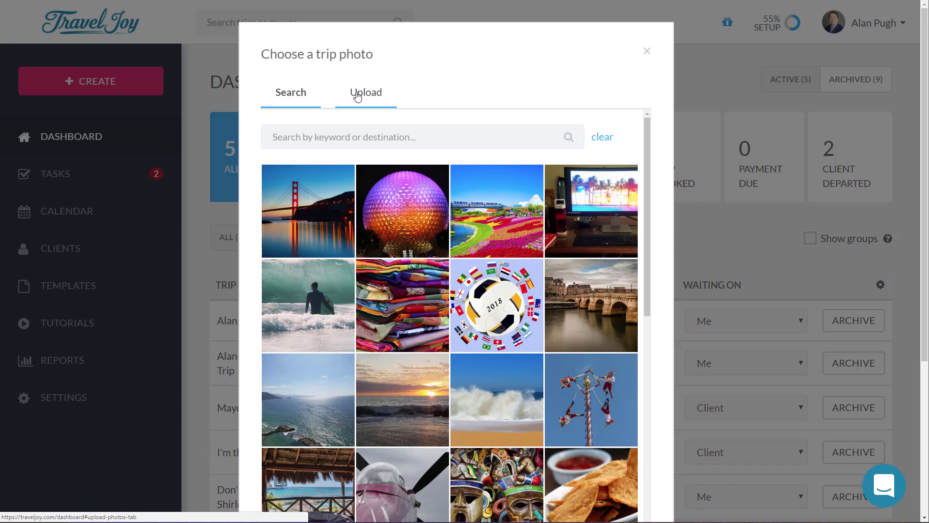
pyautogui.click(434, 135)
pyautogui.write('vegas')
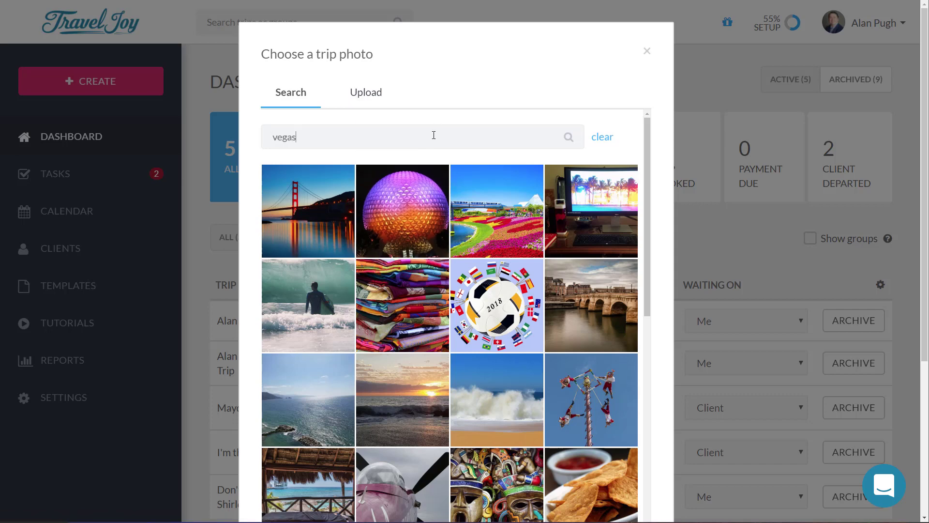
pyautogui.press('Return')
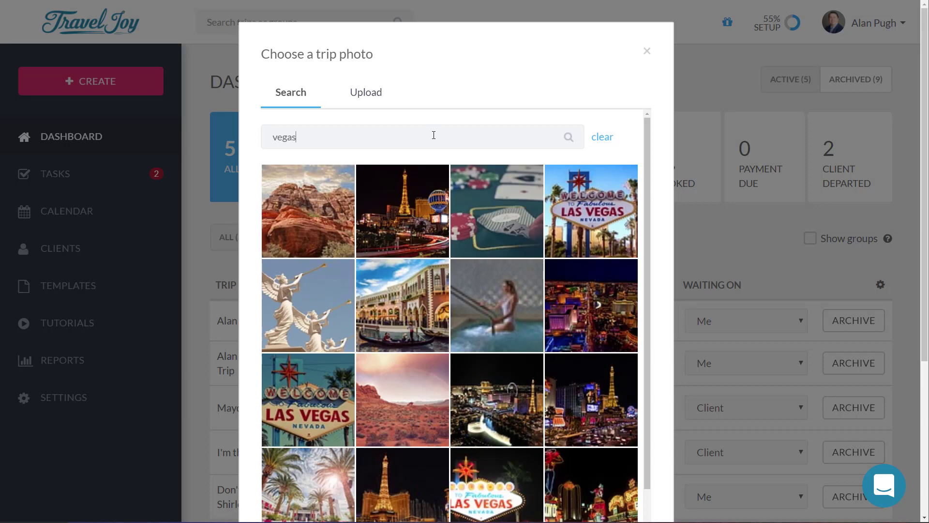
pyautogui.click(605, 219)
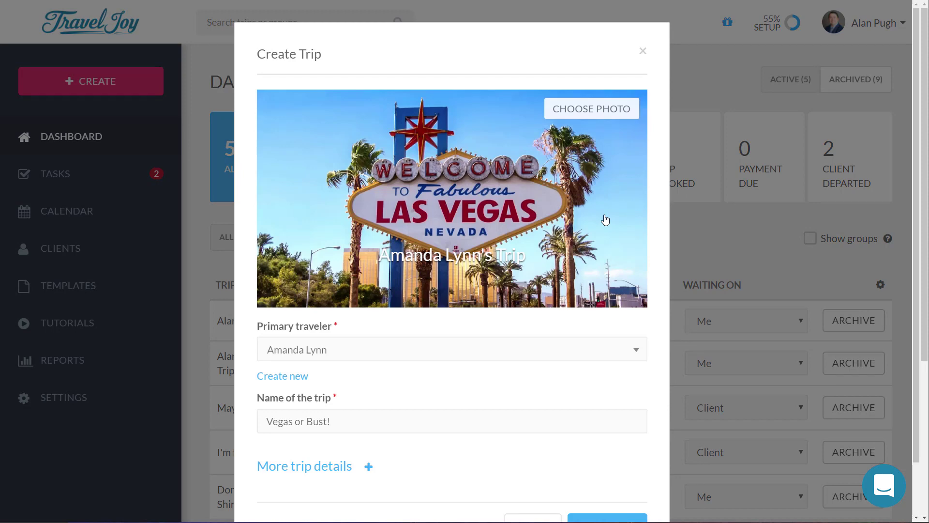
# Step: Expand More trip details, leave them blank, and create the Vegas or Bust! trip
pyautogui.scroll(-2, 441, 362)
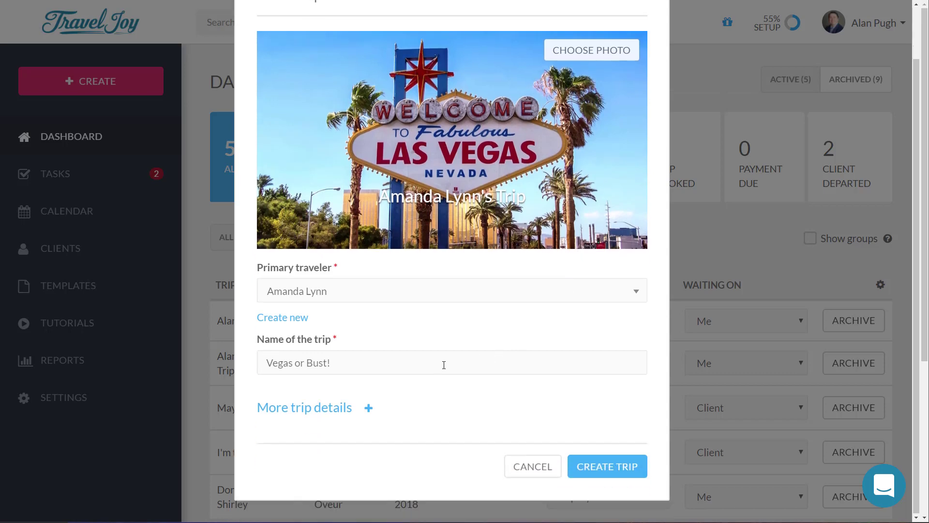
pyautogui.click(329, 410)
pyautogui.scroll(-3, 441, 362)
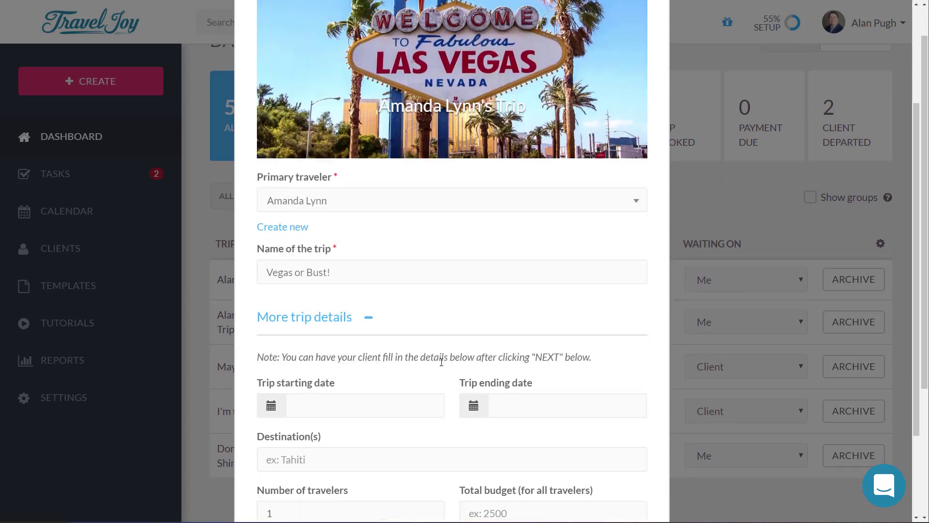
pyautogui.scroll(-3, 441, 362)
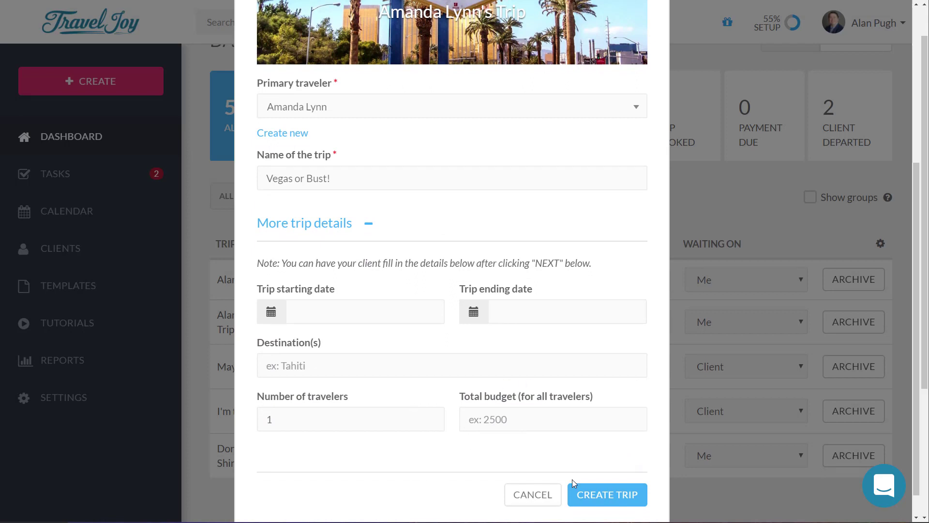
pyautogui.click(606, 498)
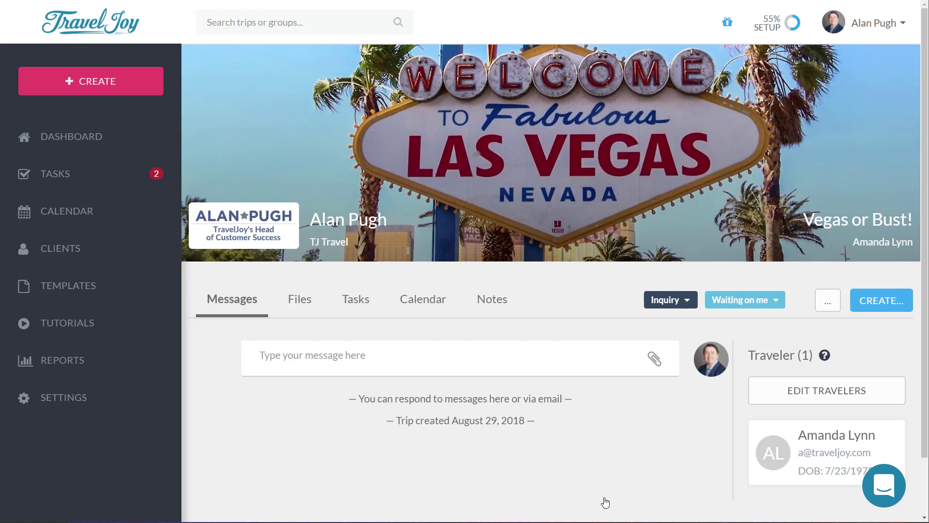
# Step: Open the '...' options menu beside the trip's Inquiry and Waiting on me status
pyautogui.click(834, 306)
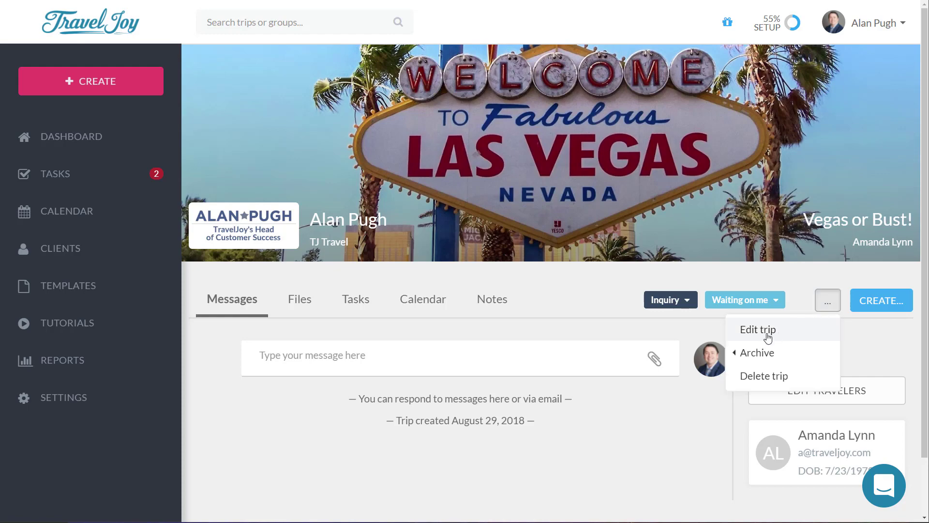
pyautogui.click(767, 334)
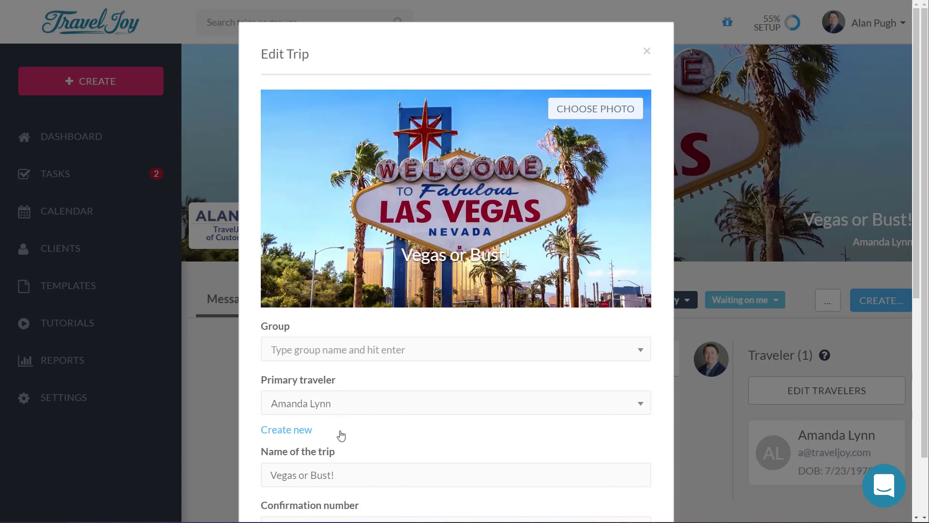
pyautogui.scroll(-3, 380, 466)
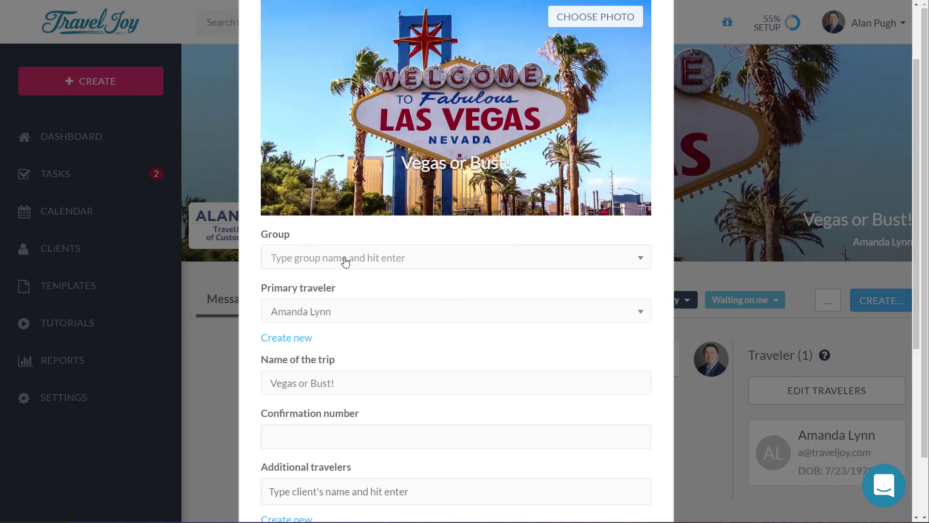
pyautogui.click(744, 365)
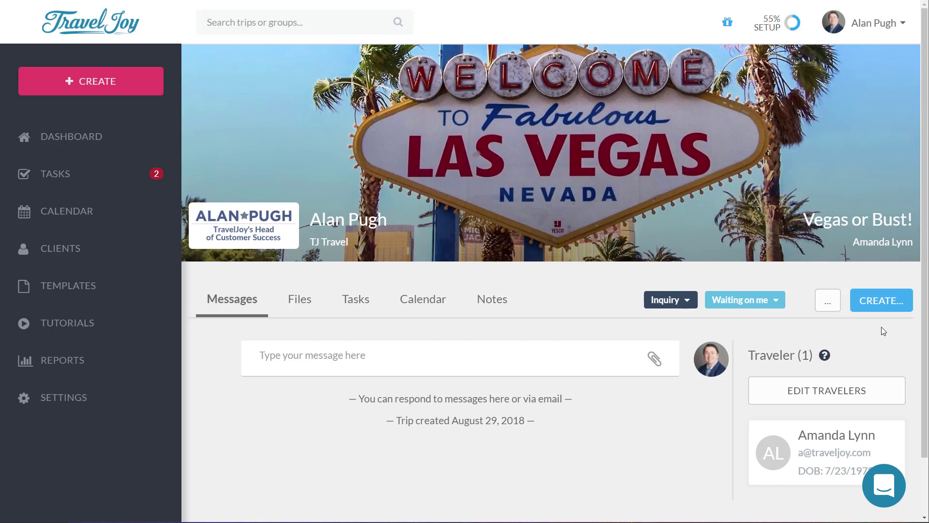
# Step: Start a new trip form using the Client Inquiry (default) template
pyautogui.click(880, 298)
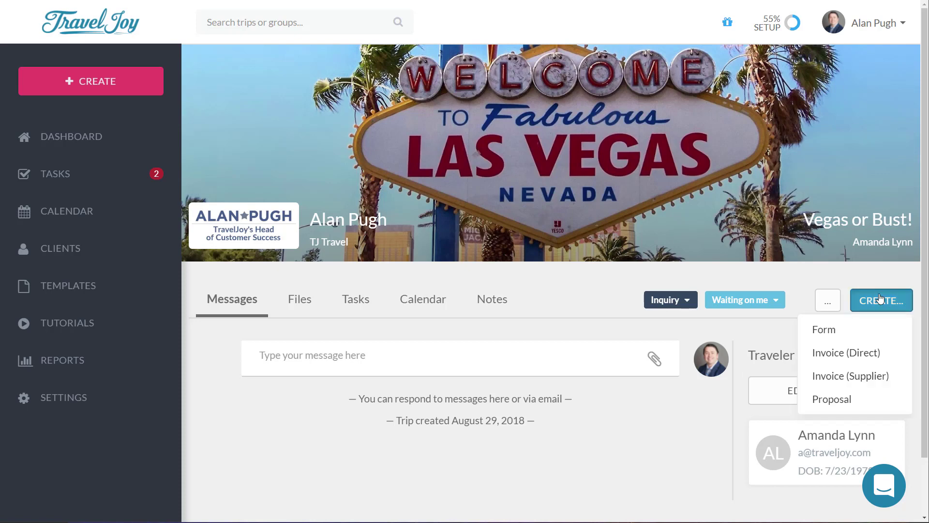
pyautogui.click(840, 331)
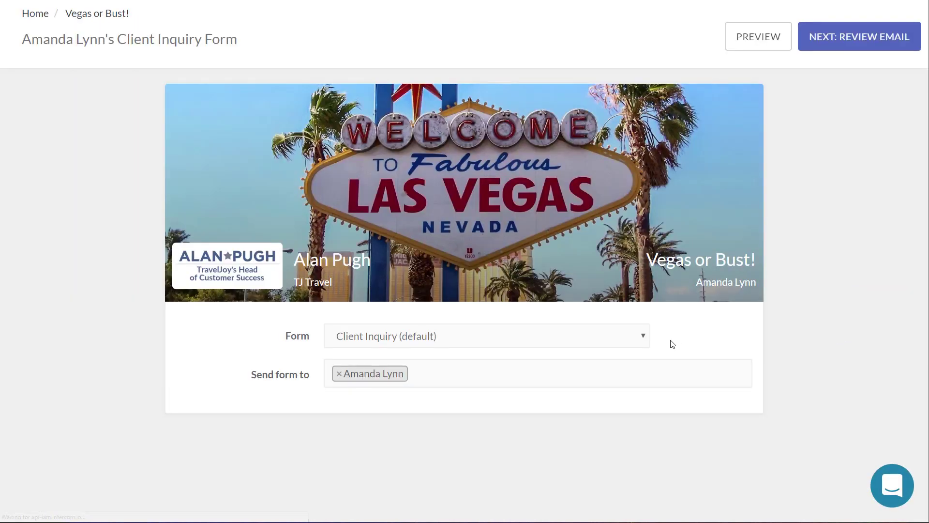
pyautogui.click(613, 336)
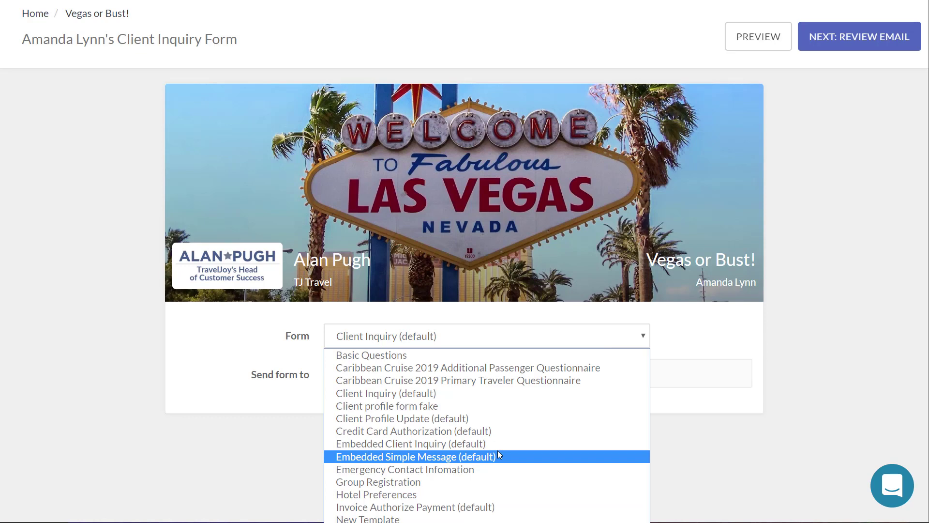
pyautogui.click(396, 393)
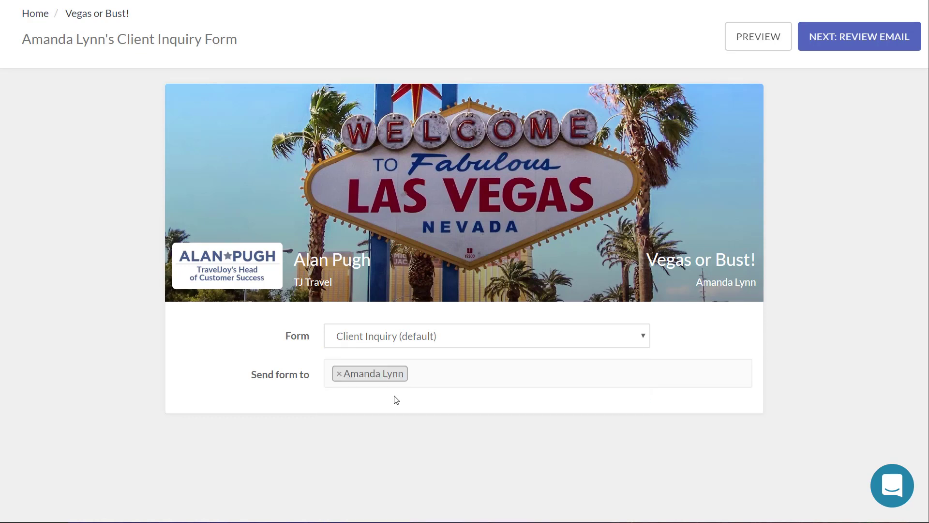
# Step: Preview the Client Inquiry form as the client sees it, then continue to the email
pyautogui.click(757, 43)
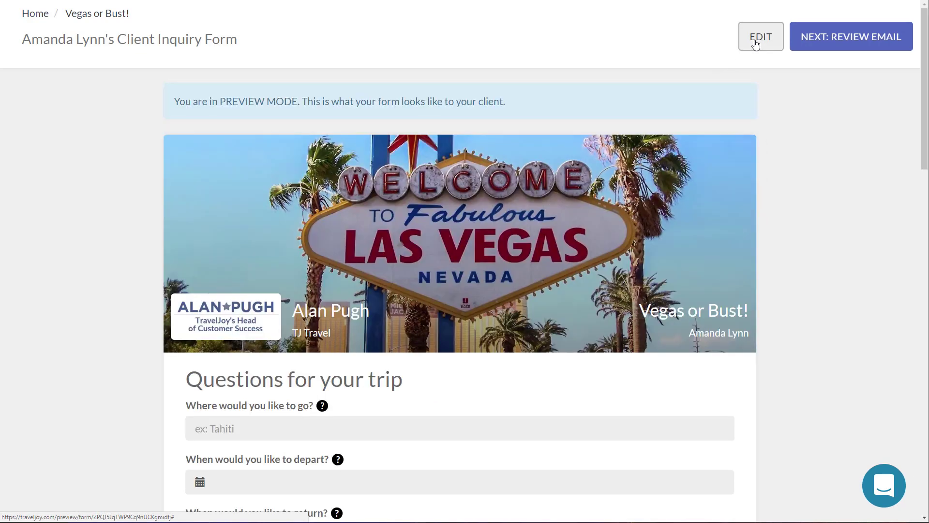
pyautogui.scroll(-12, 894, 294)
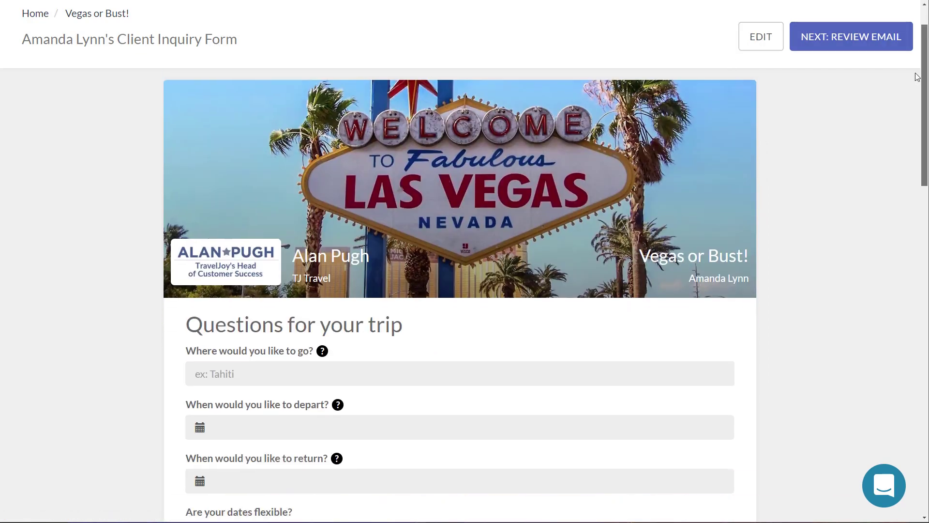
pyautogui.scroll(-5, 890, 414)
pyautogui.scroll(12, 895, 339)
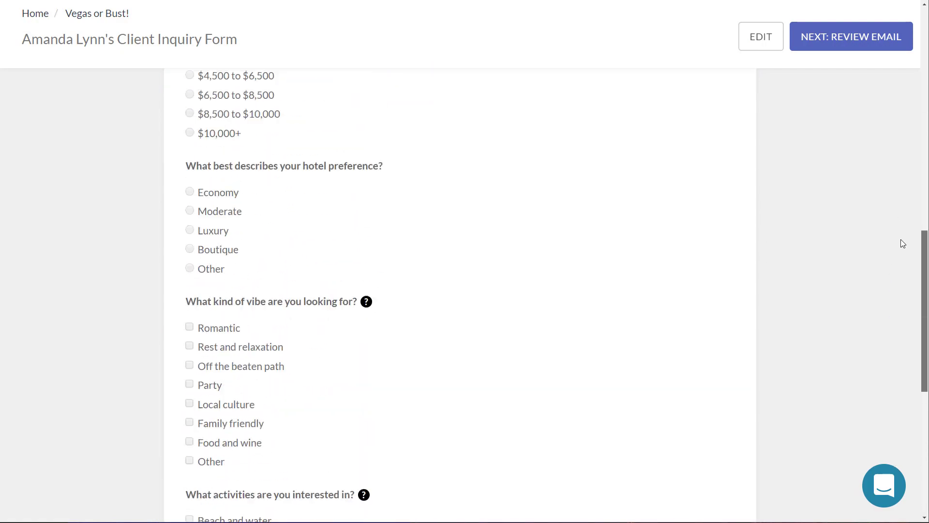
pyautogui.moveTo(926, 121); pyautogui.dragTo(915, 20)
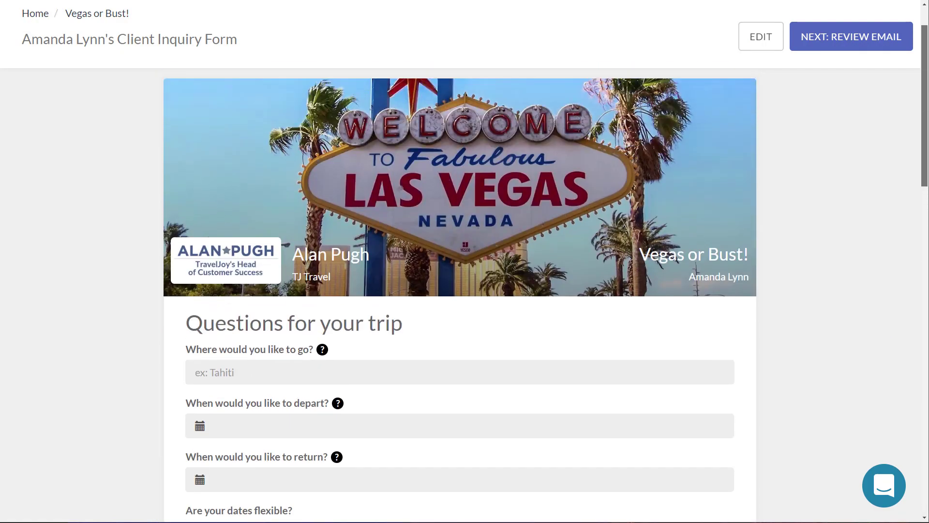
pyautogui.click(851, 43)
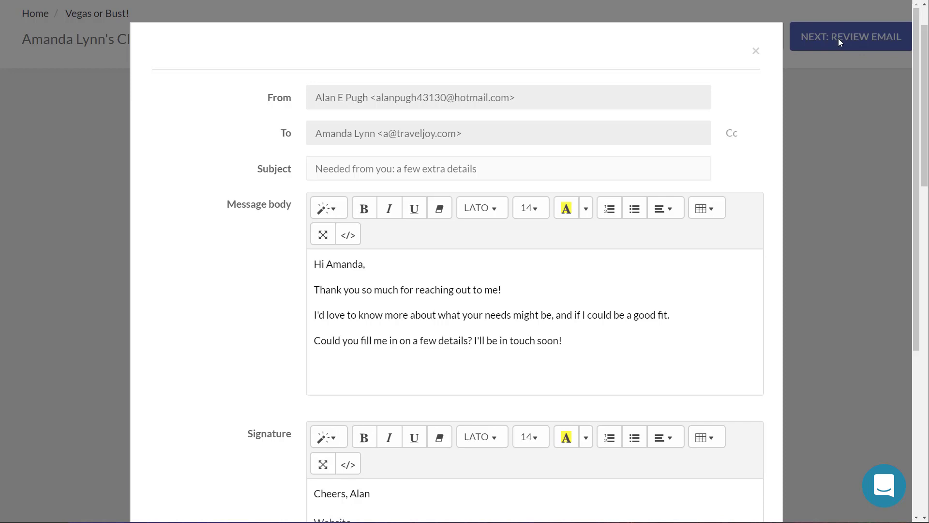
# Step: Review the 'Needed from you: a few extra details' subject and message, then send it
pyautogui.moveTo(492, 172); pyautogui.dragTo(286, 168)
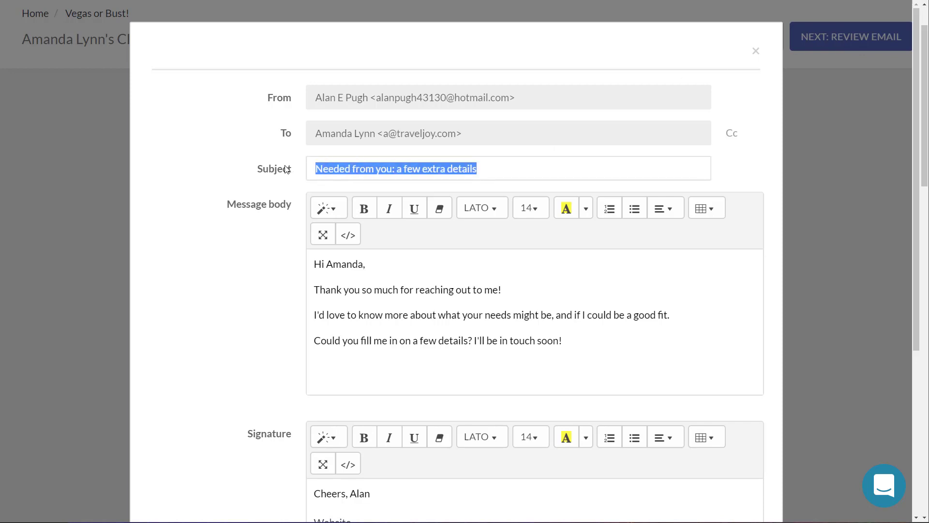
pyautogui.moveTo(314, 264); pyautogui.dragTo(666, 359)
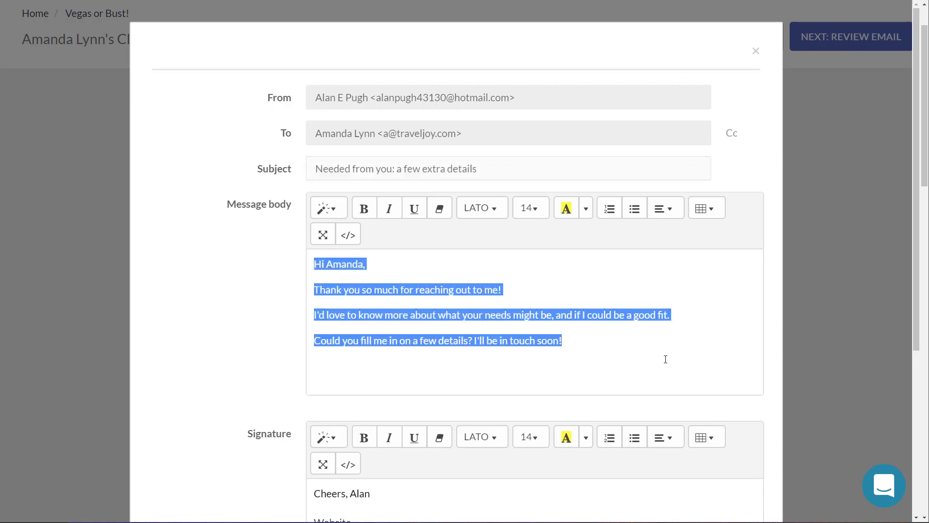
pyautogui.click(666, 359)
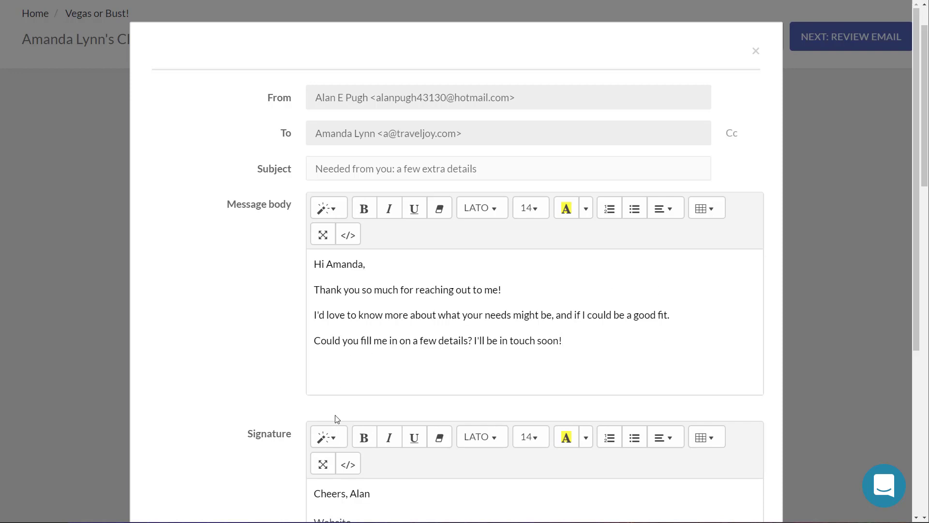
pyautogui.scroll(-5, 387, 411)
pyautogui.click(702, 461)
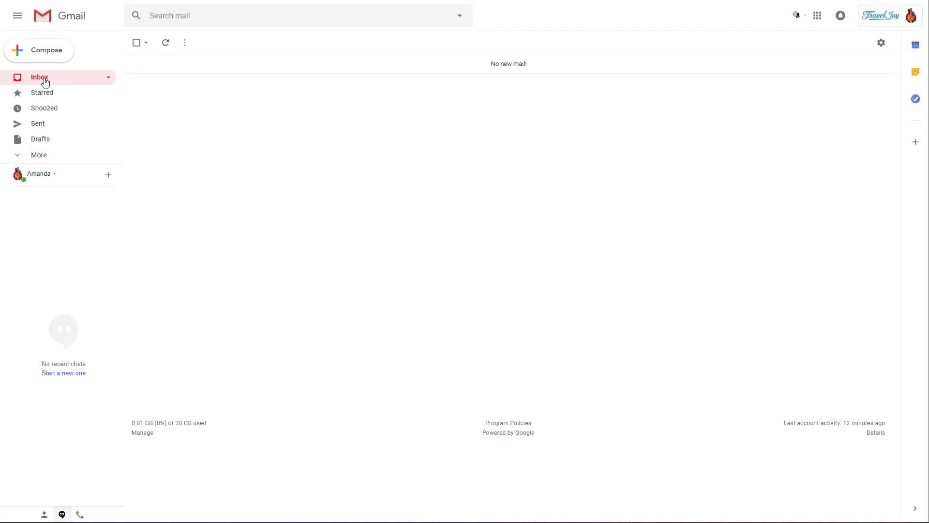
# Step: Refresh the Gmail inbox, open the 'Needed from you' email and follow its View Trip Form link
pyautogui.click(45, 80)
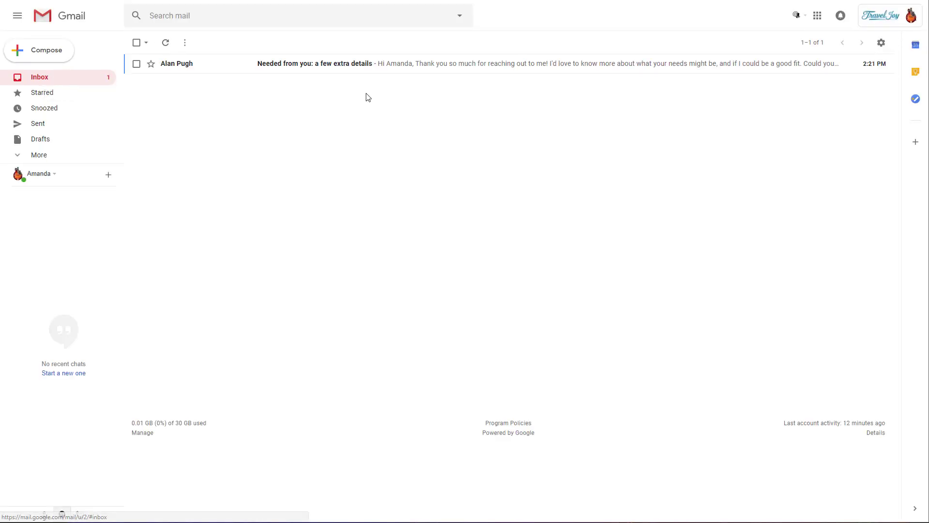
pyautogui.click(428, 65)
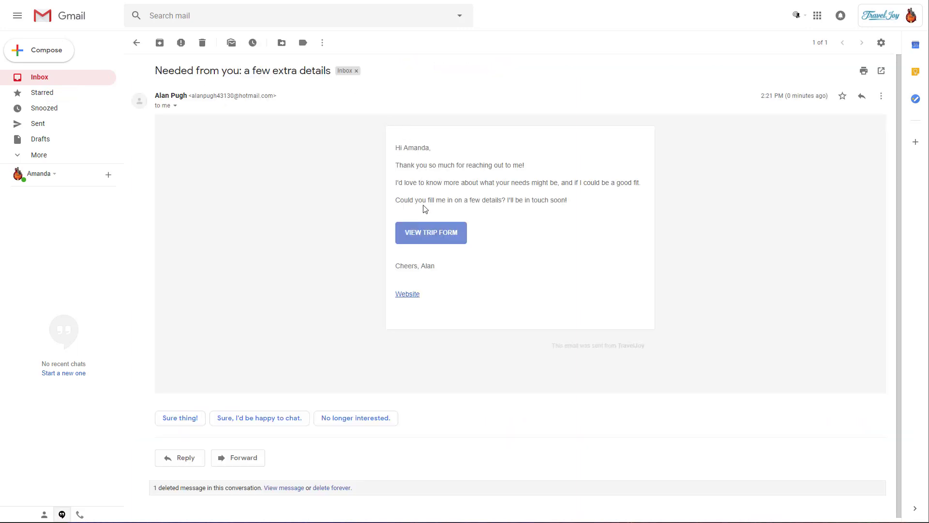
pyautogui.click(435, 237)
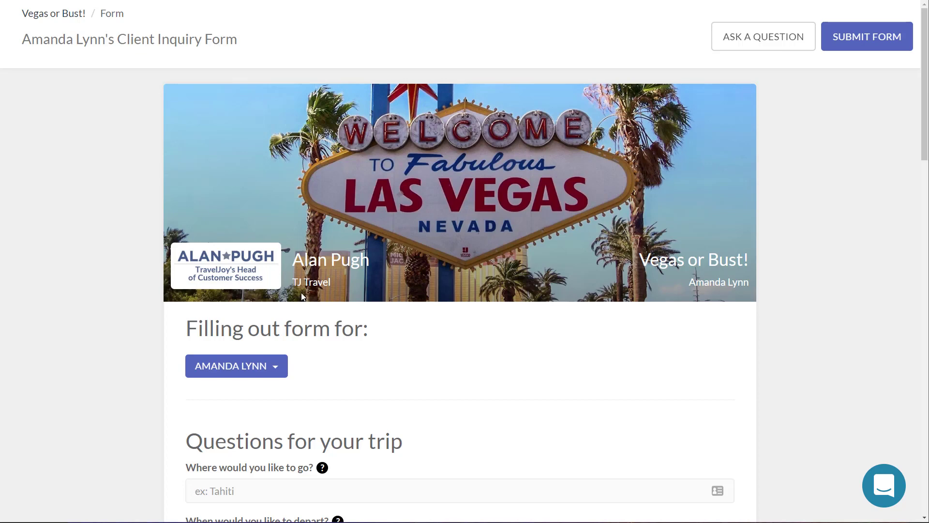
# Step: Answer the form with destination Las Vegas, dates Sept 8–15, 2018, and submit it
pyautogui.scroll(-6, 465, 344)
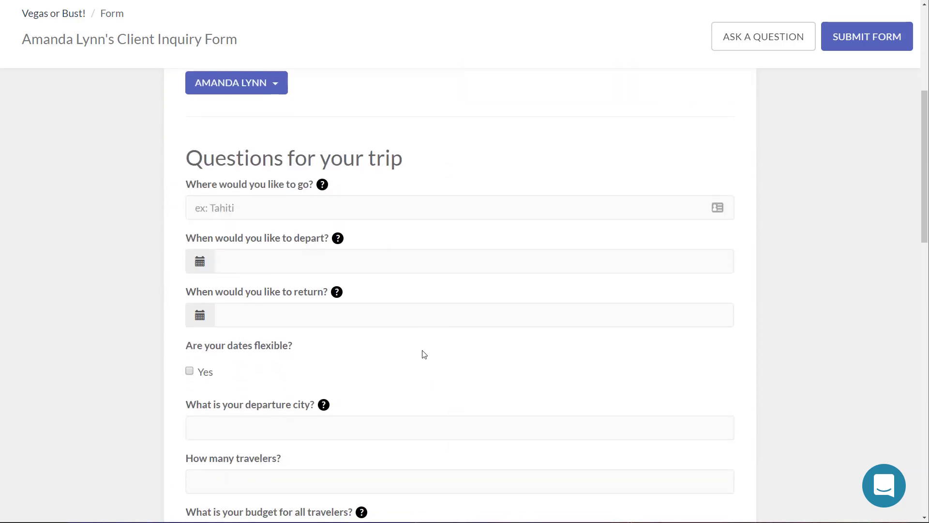
pyautogui.click(340, 154)
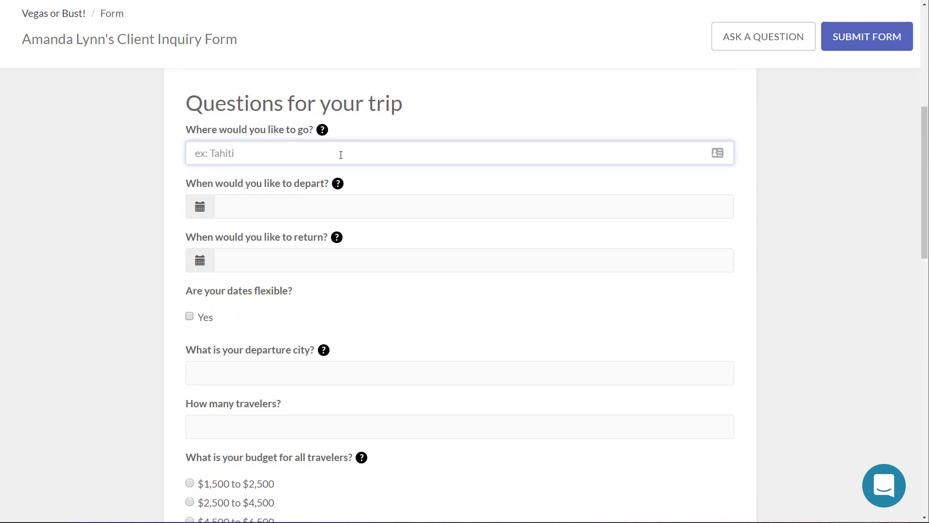
pyautogui.write('Las Vegas')
pyautogui.click(320, 199)
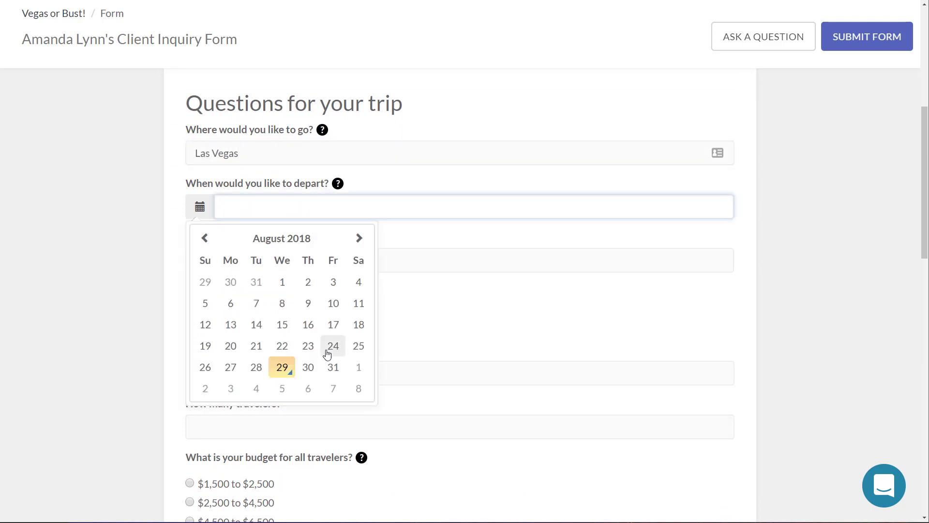
pyautogui.click(358, 393)
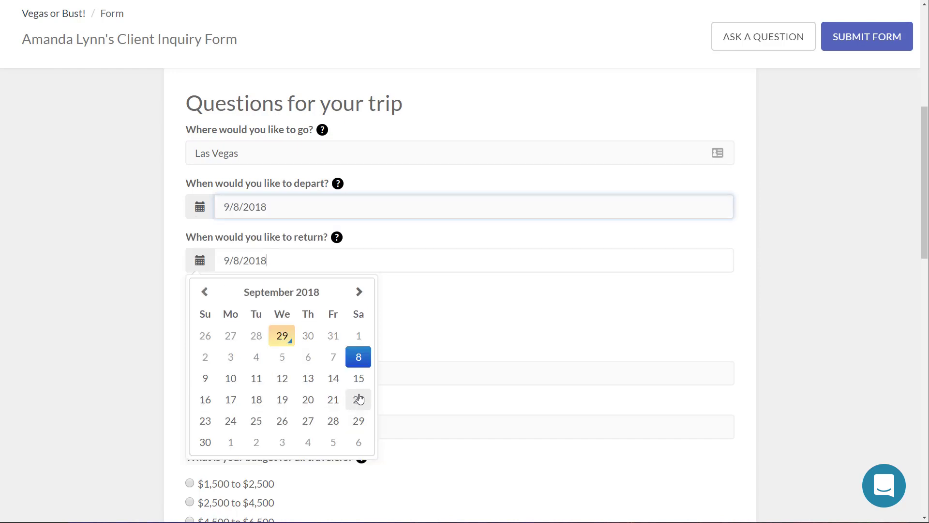
pyautogui.click(359, 379)
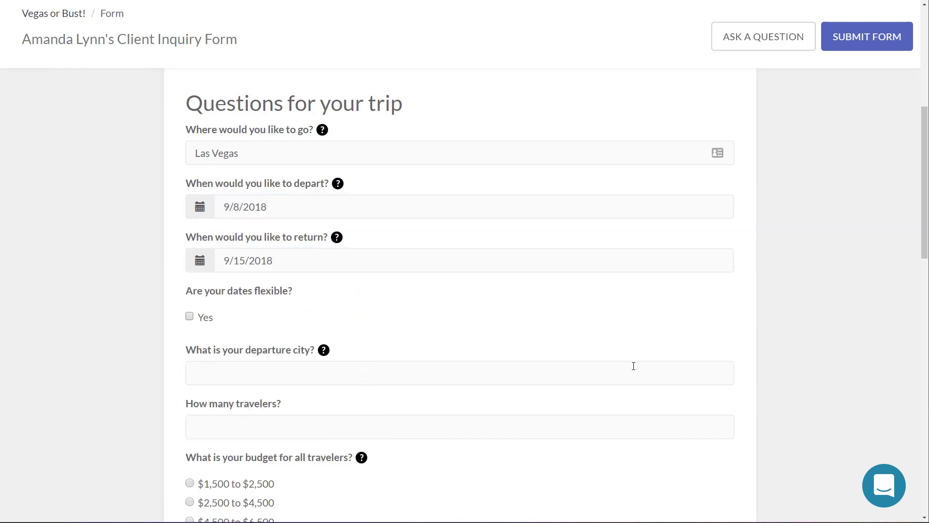
pyautogui.scroll(7, 770, 363)
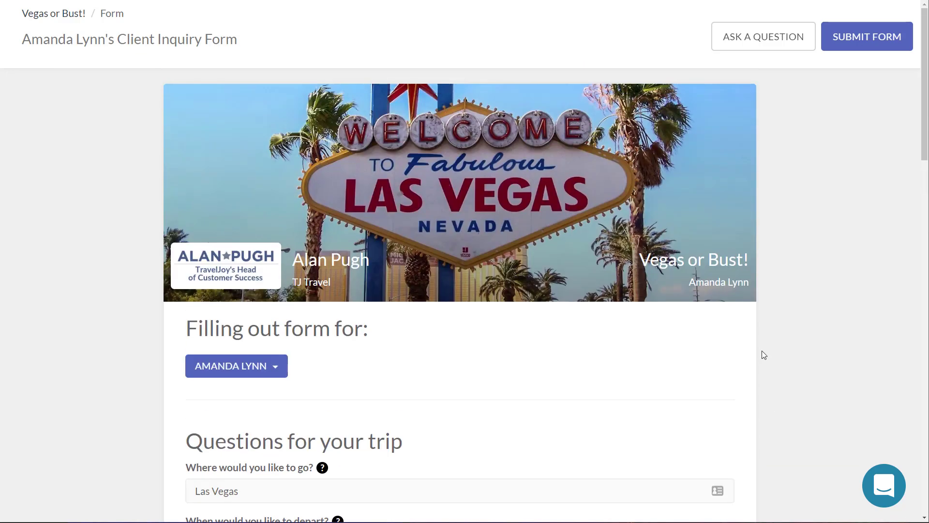
pyautogui.click(875, 38)
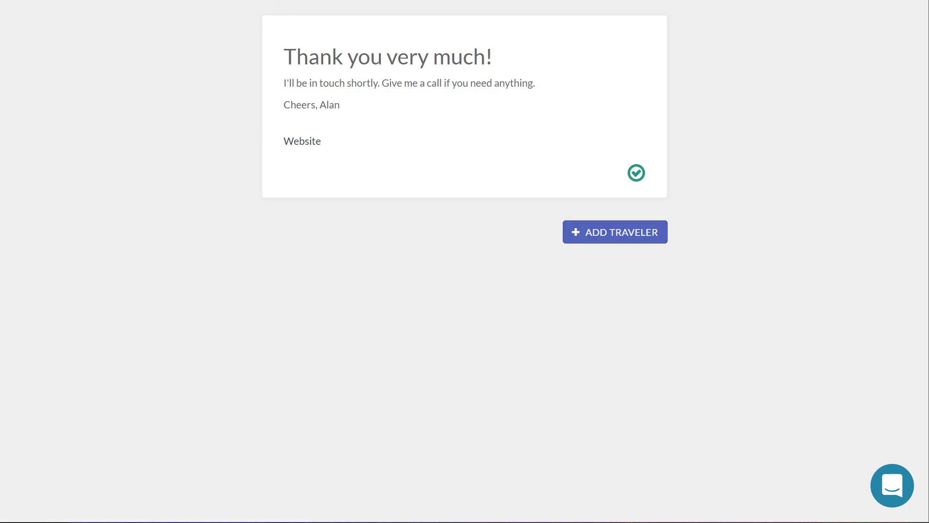
pyautogui.hotkey('ctrl', 'Tab')
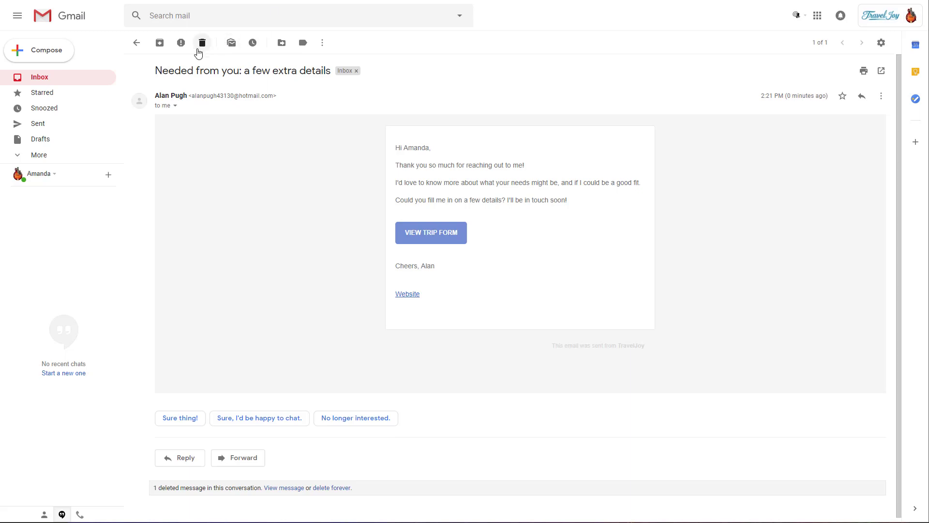
# Step: Delete the 'Needed from you: a few extra details' email in Gmail
pyautogui.click(201, 42)
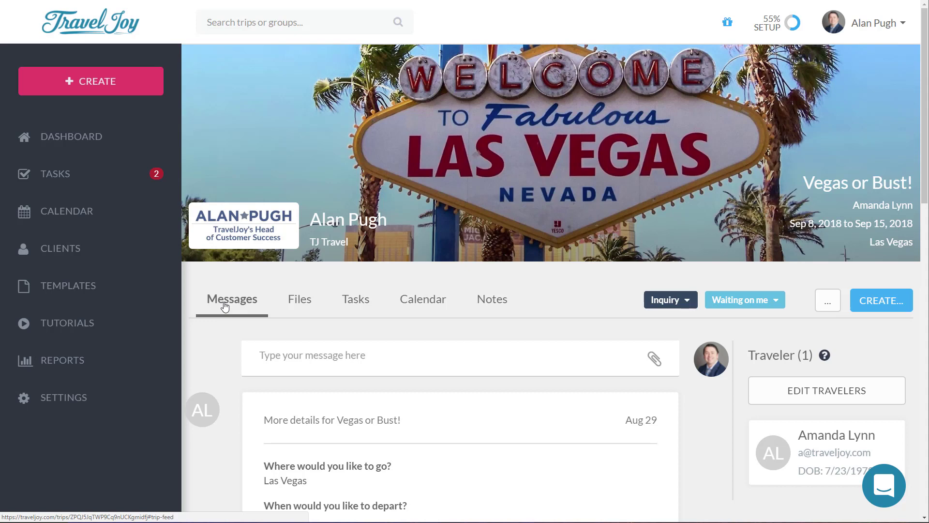
pyautogui.scroll(-5, 518, 352)
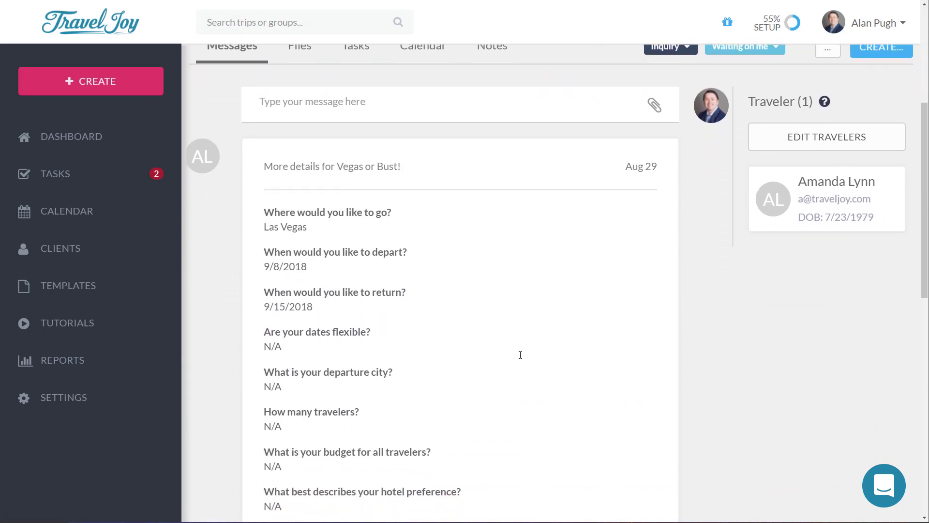
pyautogui.scroll(-12, 521, 354)
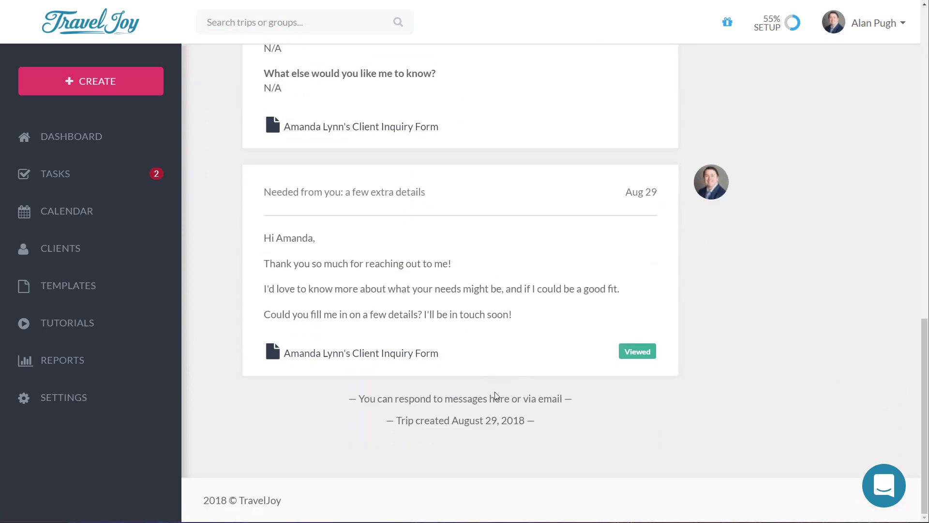
pyautogui.moveTo(634, 191)
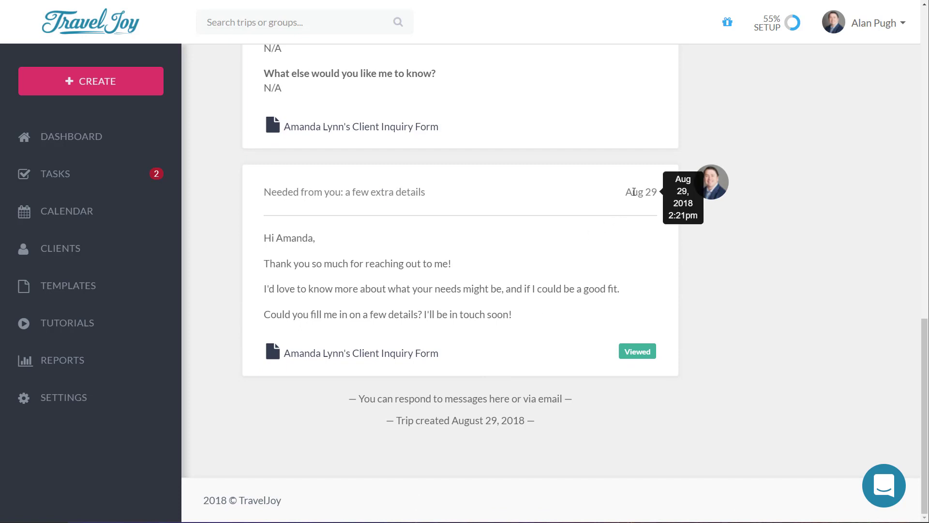
pyautogui.moveTo(718, 185)
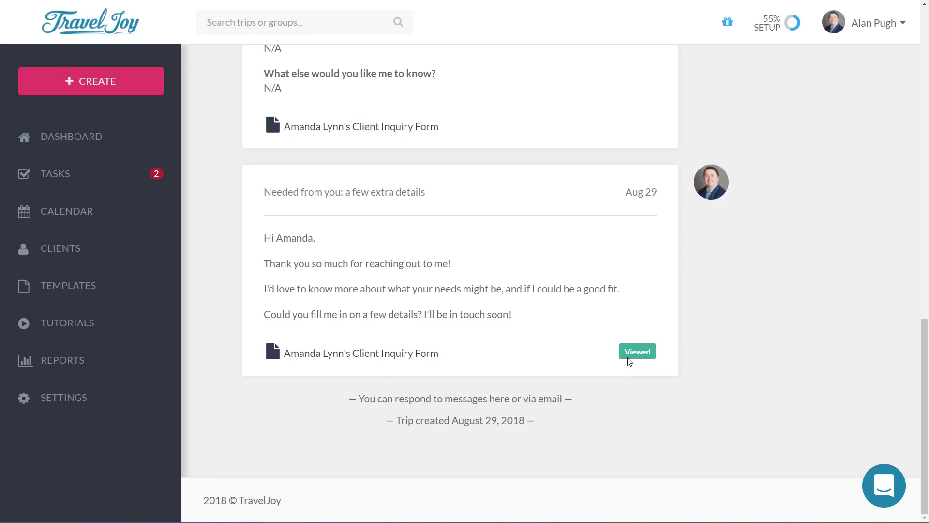
pyautogui.moveTo(630, 359)
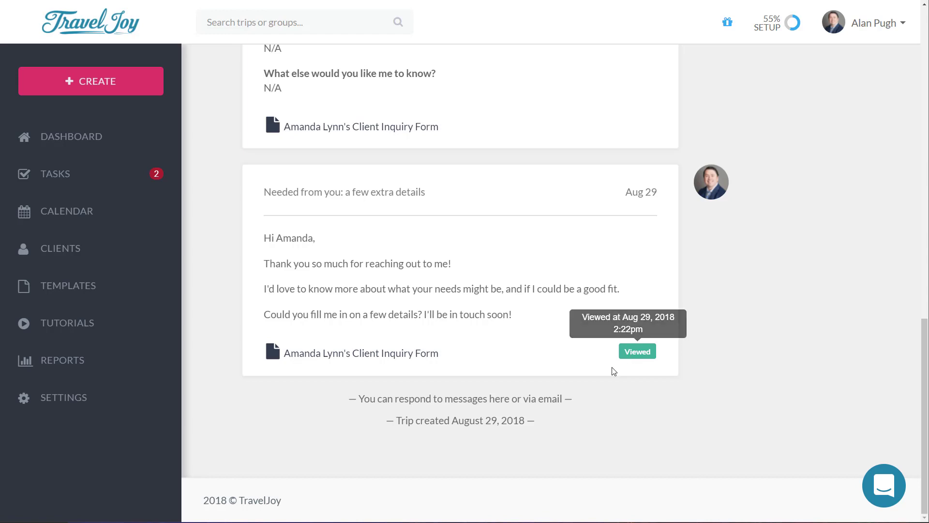
pyautogui.scroll(9, 613, 370)
pyautogui.scroll(4, 613, 371)
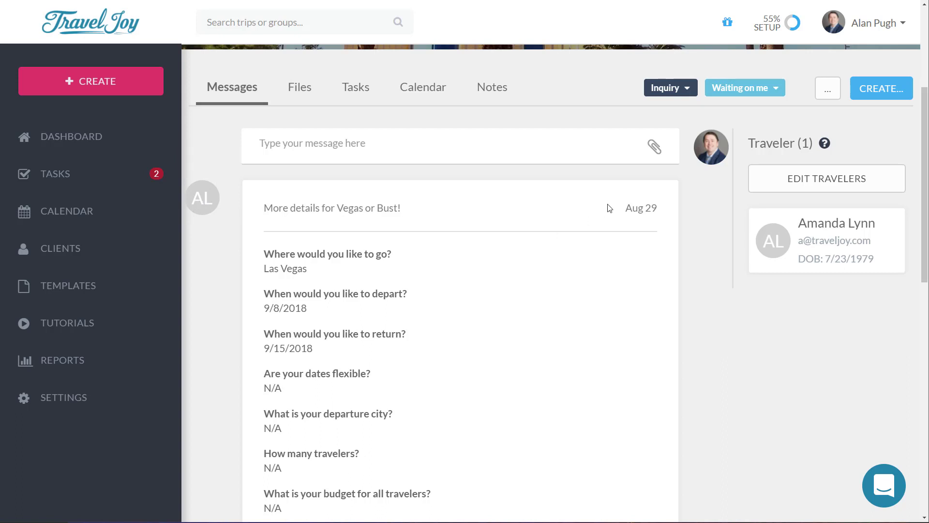
pyautogui.moveTo(642, 210)
pyautogui.moveTo(262, 254); pyautogui.dragTo(442, 350)
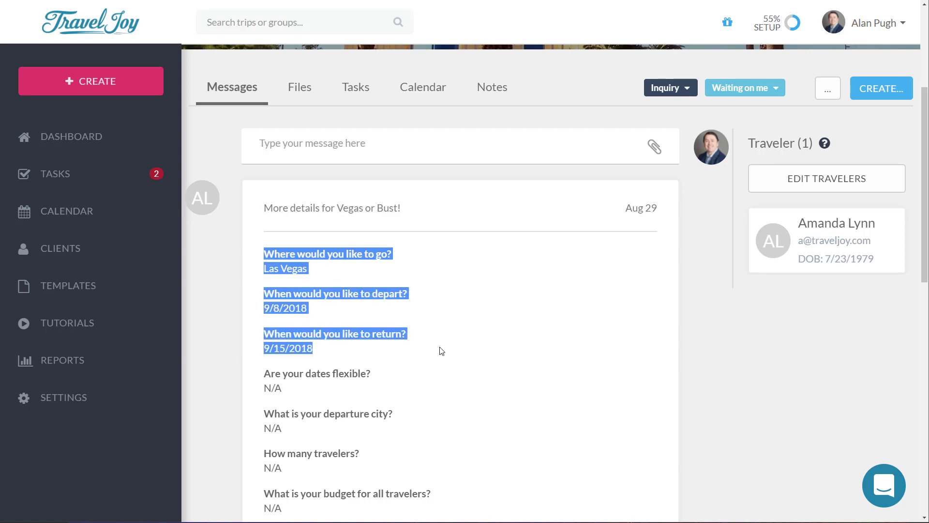
pyautogui.click(514, 349)
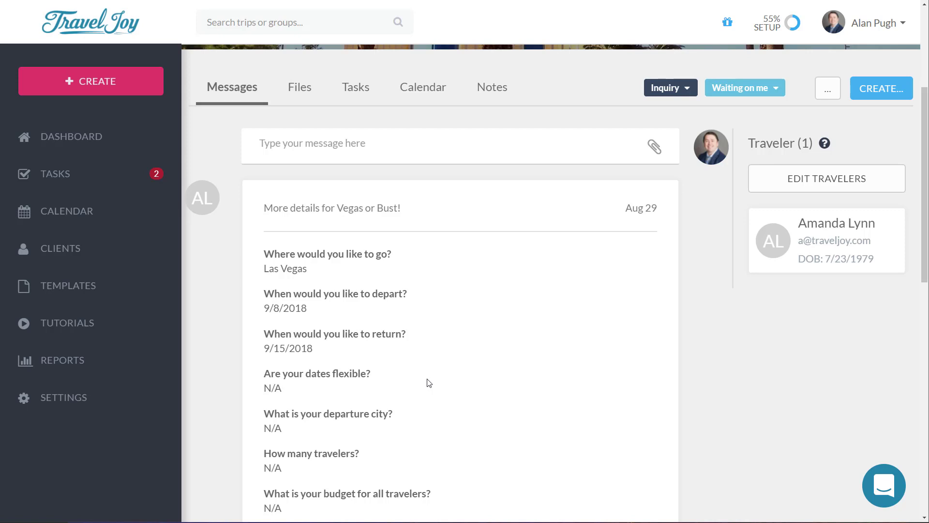
# Step: Open the trip's Files tab to see the submitted client inquiry form dated Aug 29, 2018
pyautogui.click(314, 144)
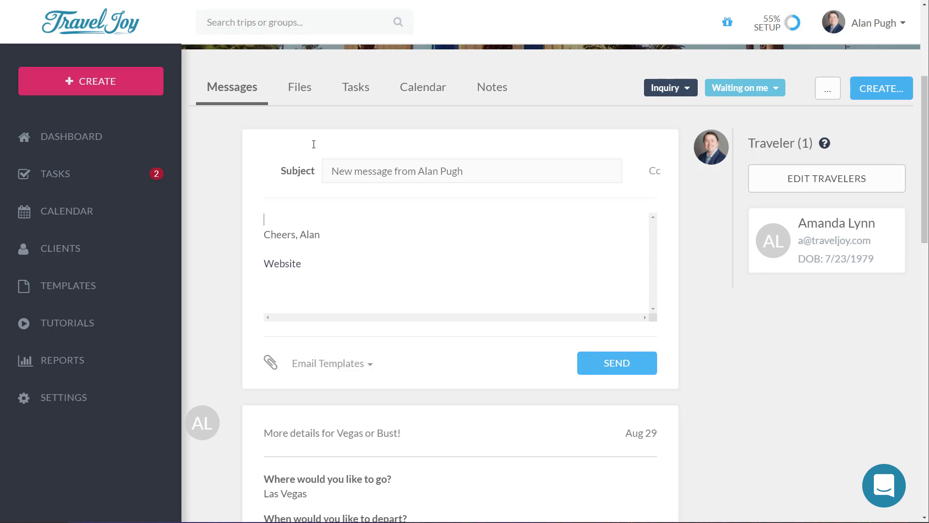
pyautogui.click(314, 99)
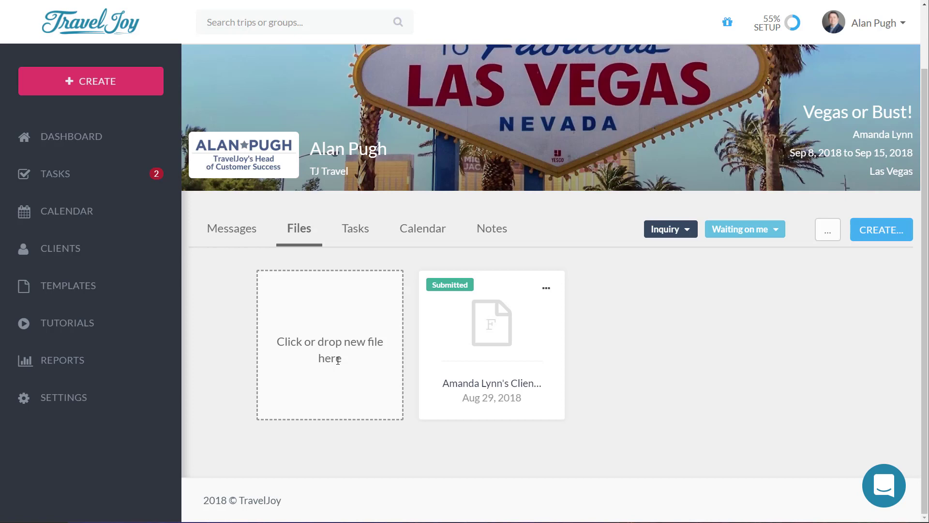
# Step: Check the submitted form file's options, then bring up the trip's still-empty task list
pyautogui.click(547, 291)
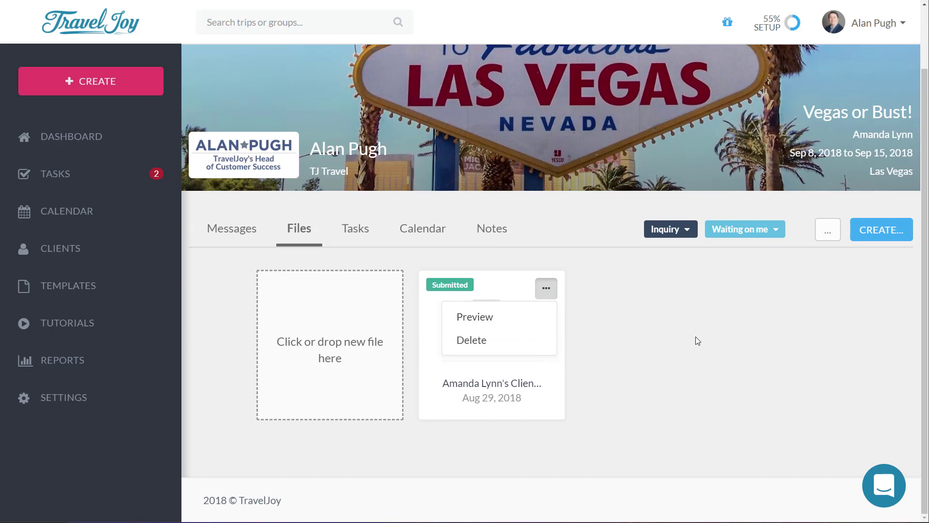
pyautogui.click(662, 369)
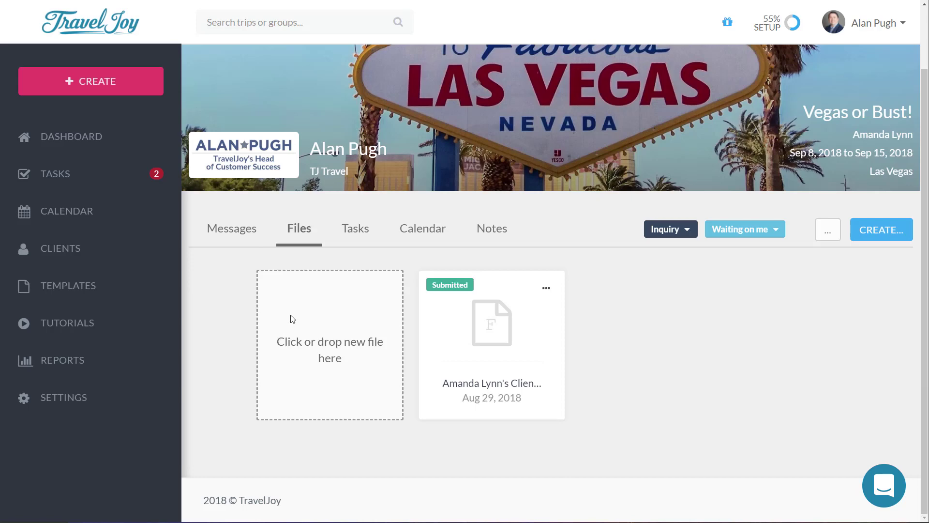
pyautogui.click(369, 236)
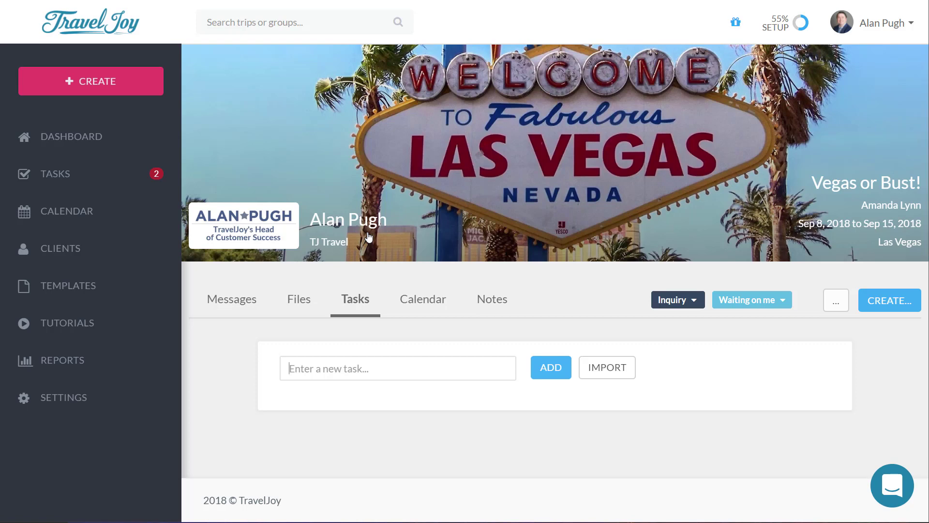
# Step: Add a task named 'Send Welcome Home Email' and open its details for editing
pyautogui.write('S')
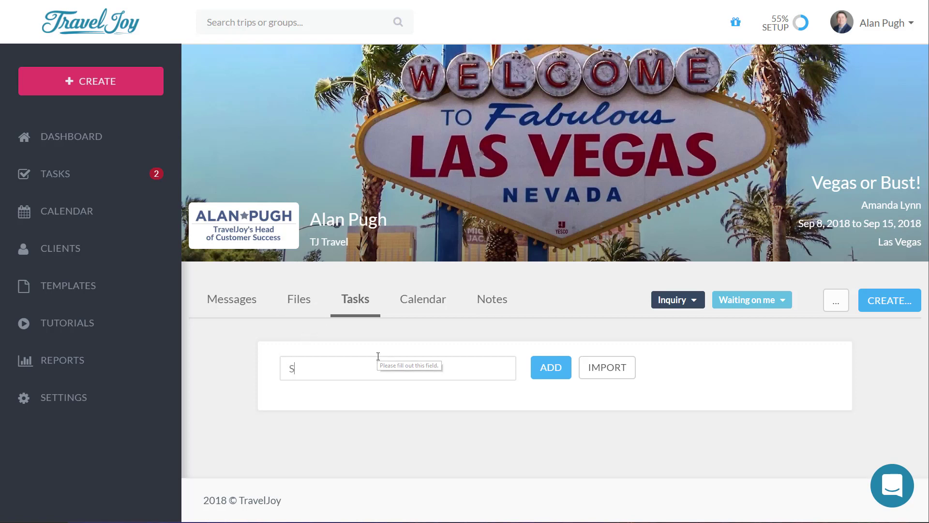
pyautogui.write('end W')
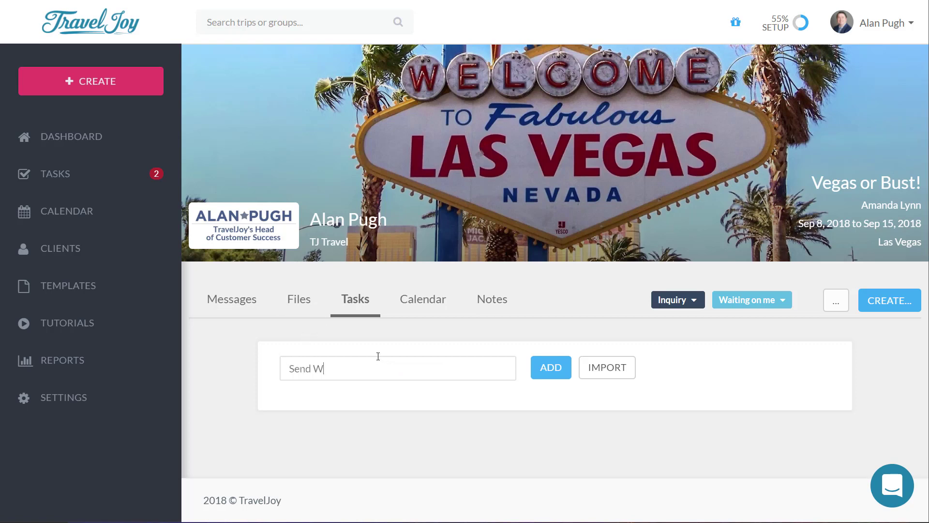
pyautogui.write('elcome Home Email')
pyautogui.press('Return')
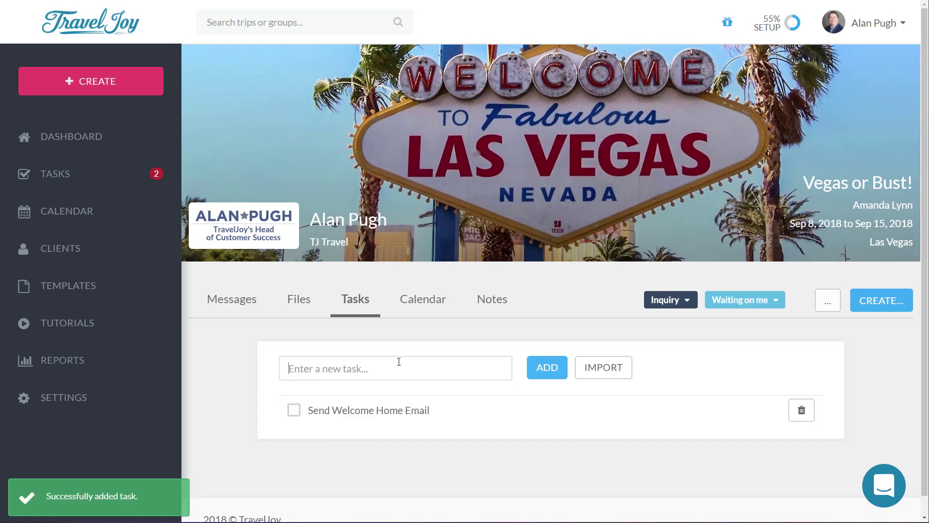
pyautogui.click(491, 420)
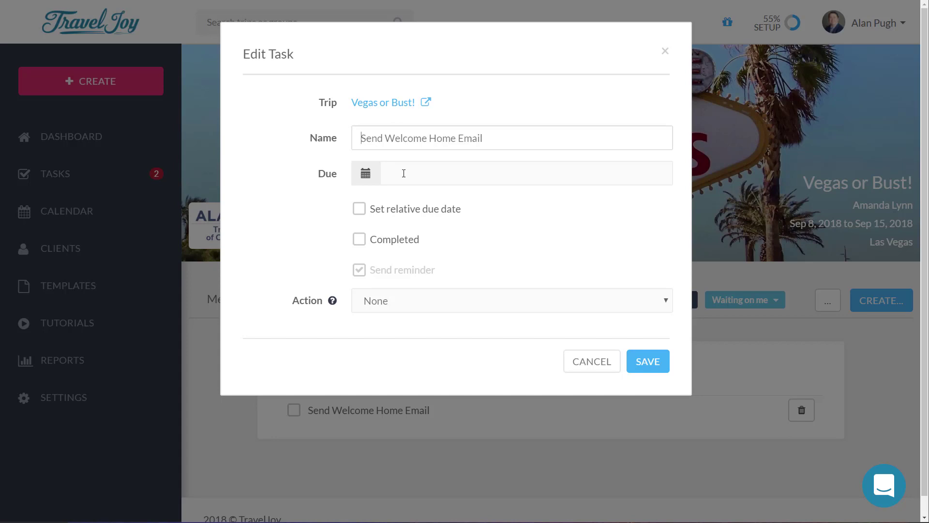
# Step: Make the task due 1 day after the trip's end date at 8:00am, keeping the reminder
pyautogui.click(386, 213)
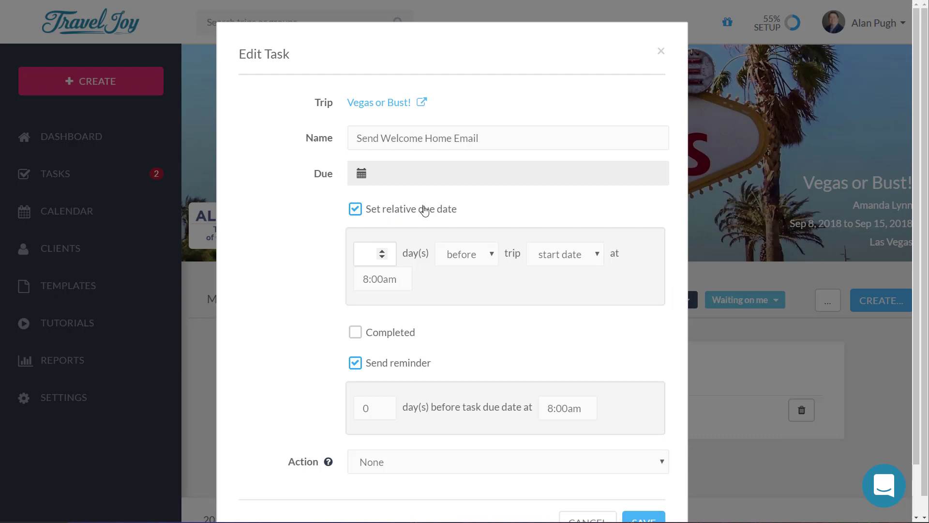
pyautogui.click(382, 250)
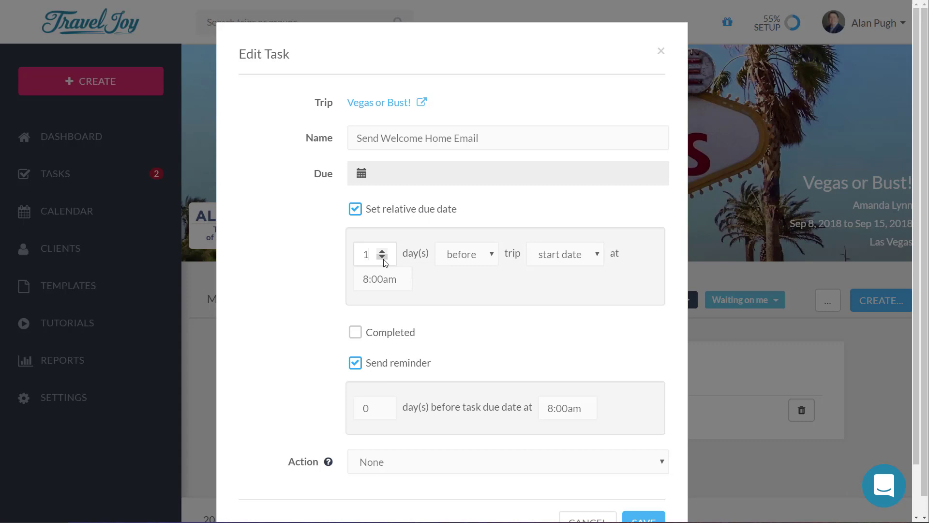
pyautogui.click(462, 260)
pyautogui.click(461, 286)
pyautogui.click(570, 261)
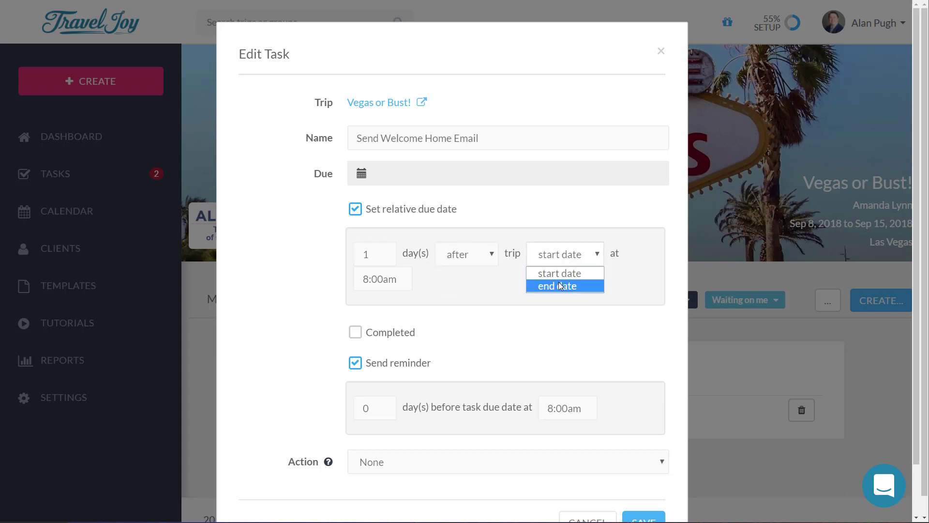
pyautogui.click(559, 282)
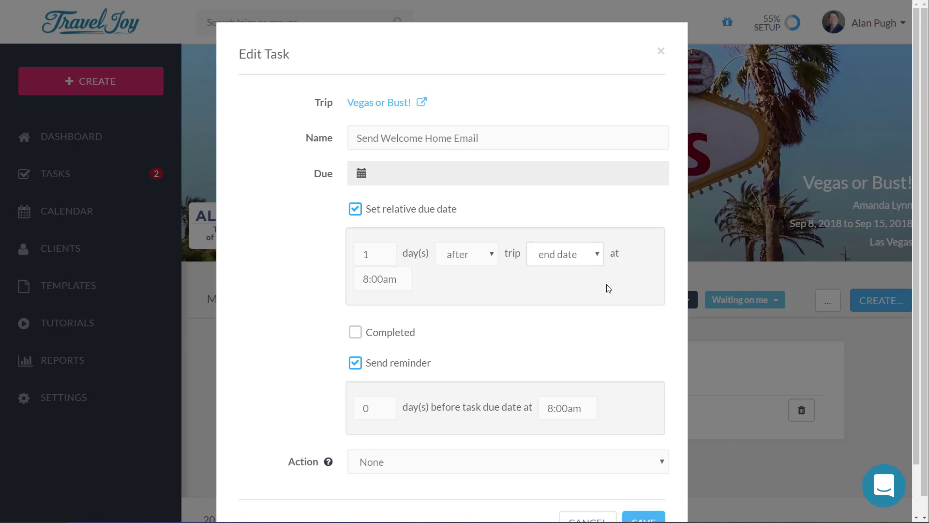
pyautogui.scroll(-2, 401, 314)
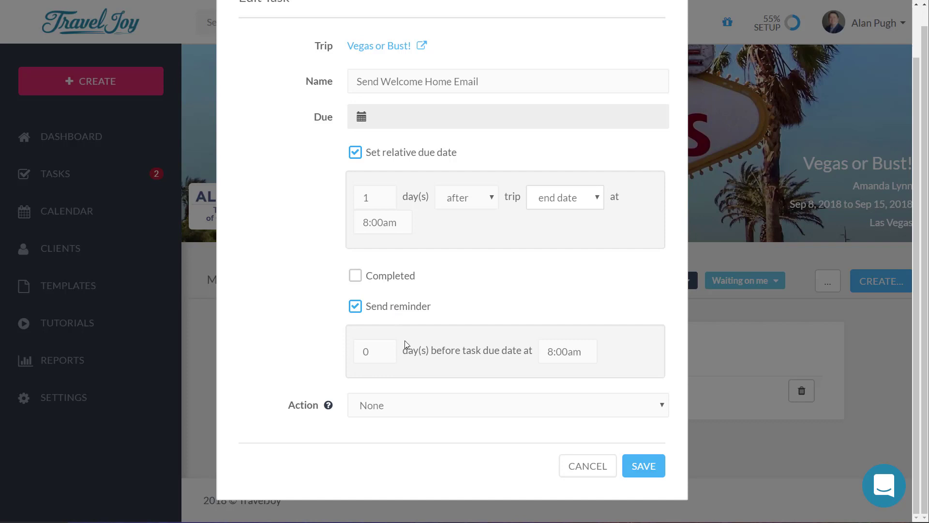
pyautogui.click(461, 407)
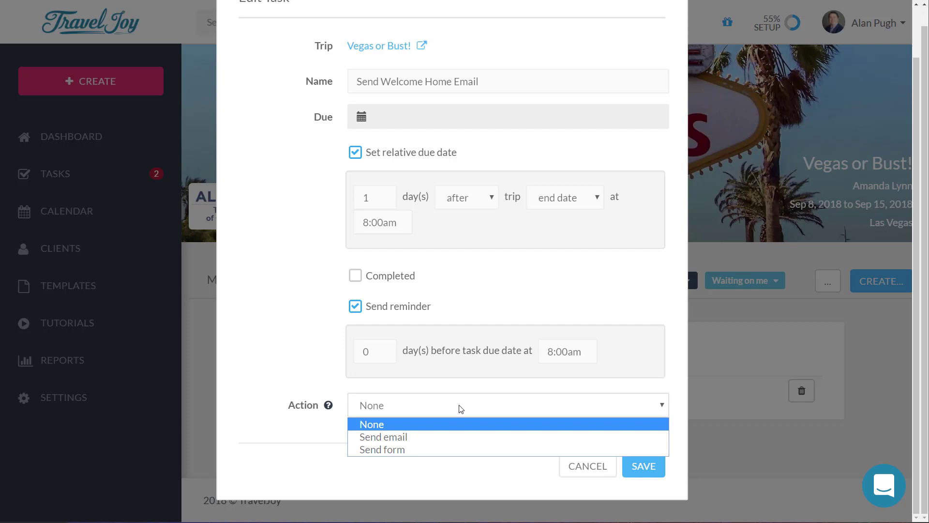
# Step: Set the task's action to send the Welcome Home Email (default) template and save it
pyautogui.click(426, 440)
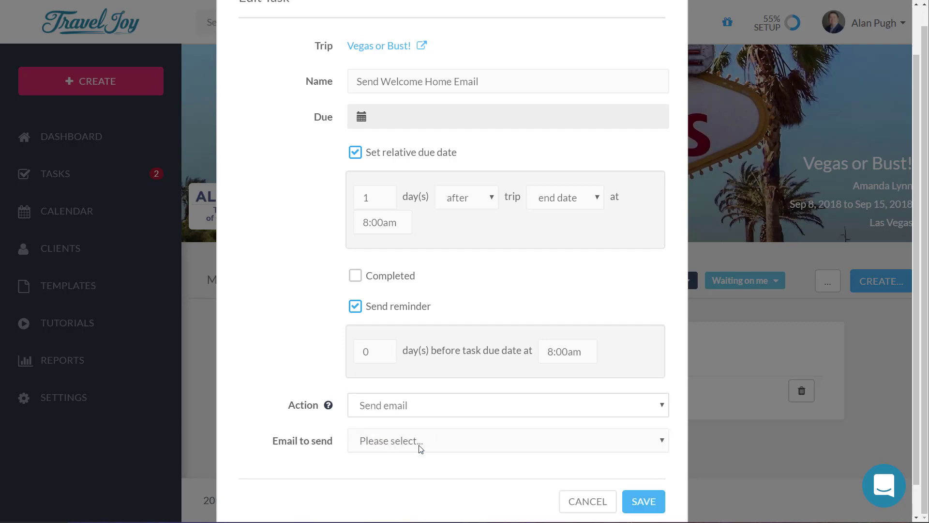
pyautogui.click(420, 449)
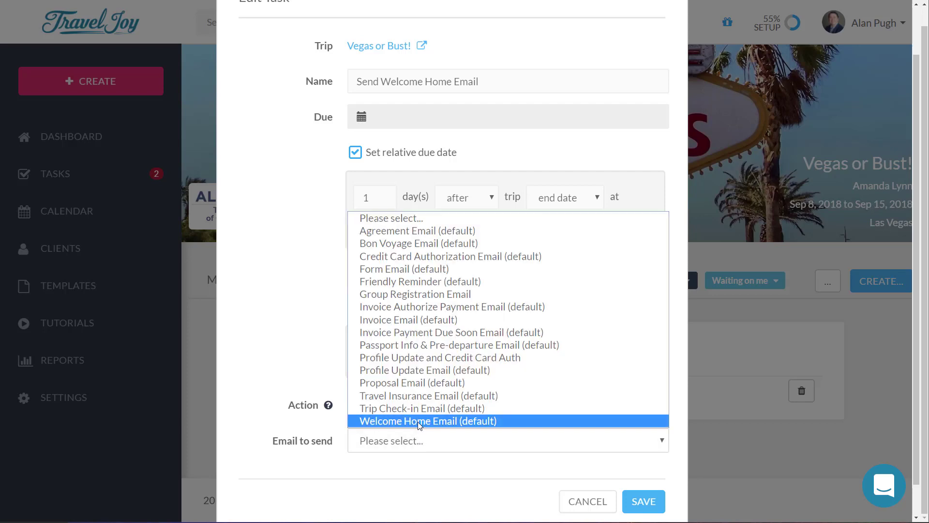
pyautogui.click(420, 422)
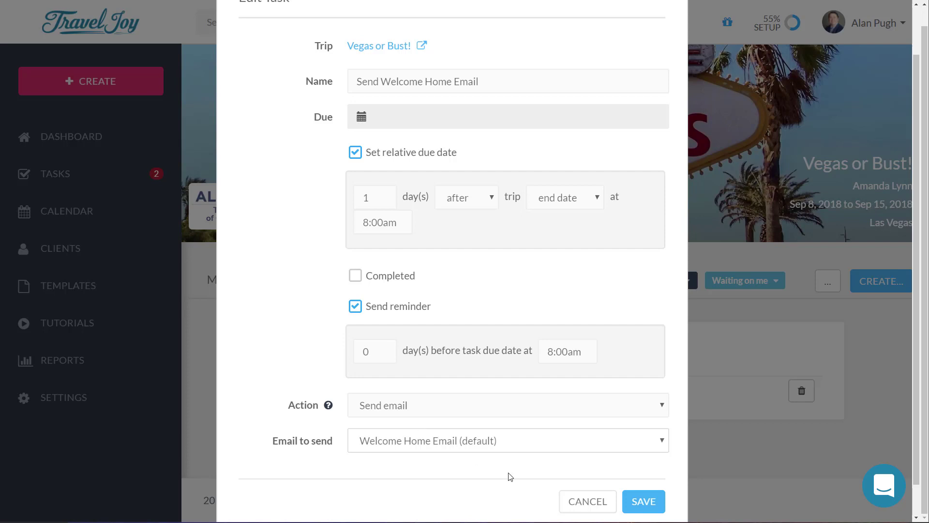
pyautogui.click(655, 501)
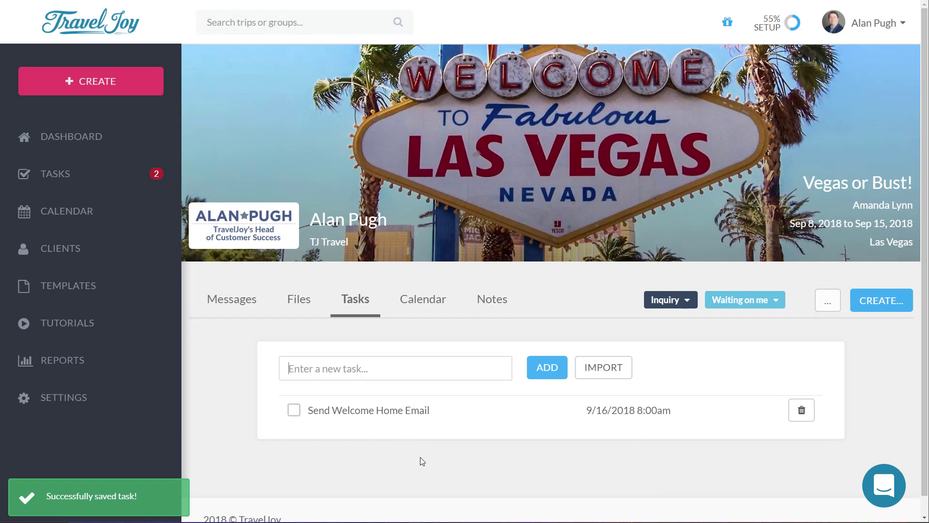
# Step: Confirm on the September 2018 trip calendar that the welcome-home task falls on the 16th
pyautogui.click(442, 310)
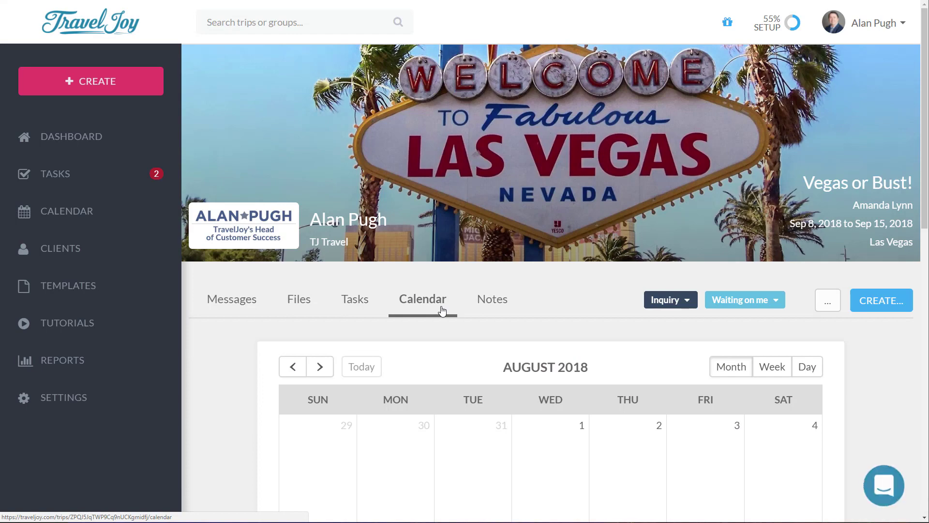
pyautogui.scroll(-9, 523, 371)
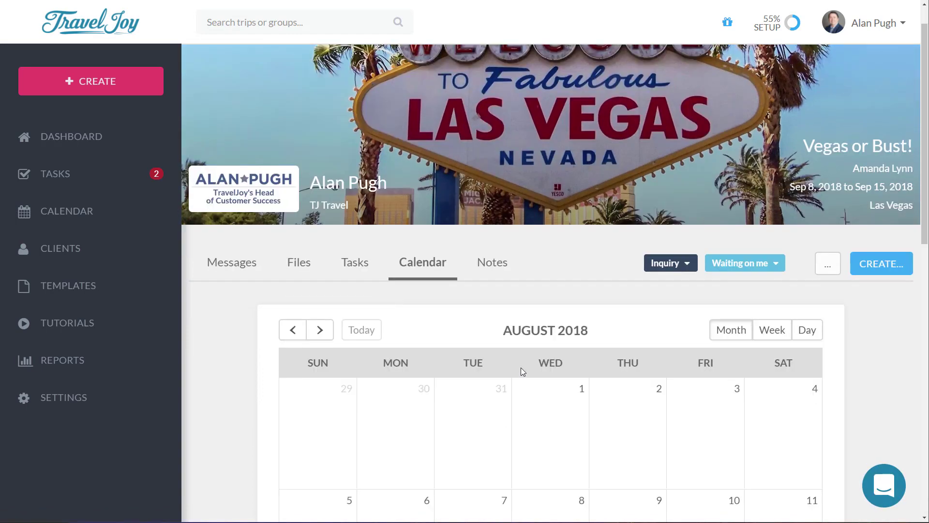
pyautogui.scroll(5, 652, 315)
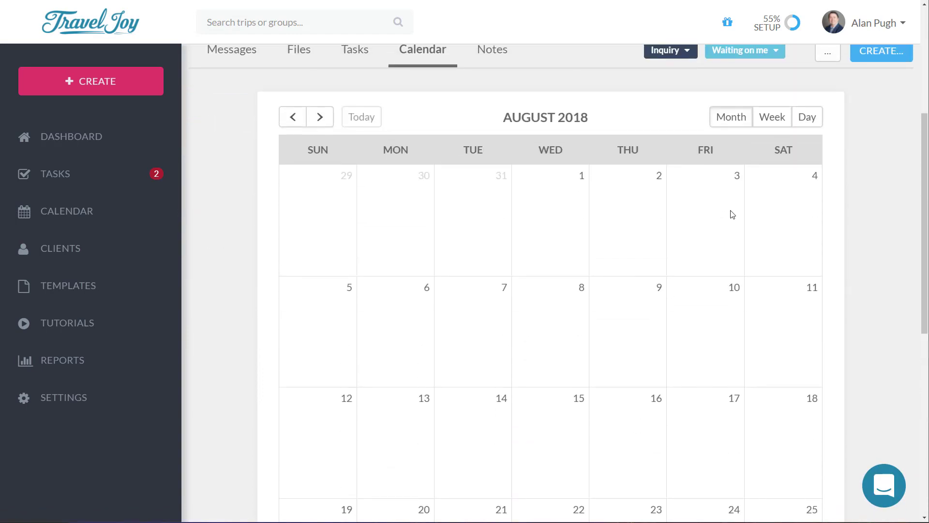
pyautogui.click(326, 170)
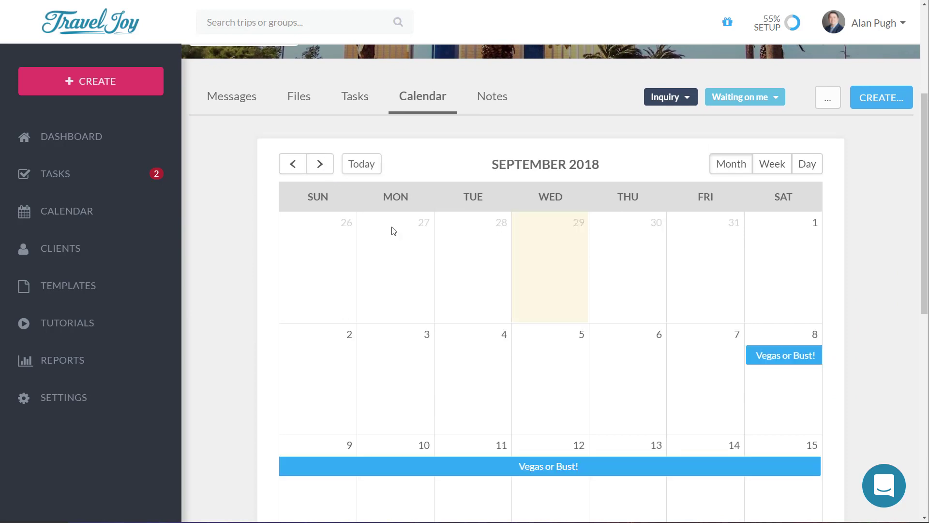
pyautogui.scroll(-1, 702, 315)
pyautogui.scroll(-2, 773, 294)
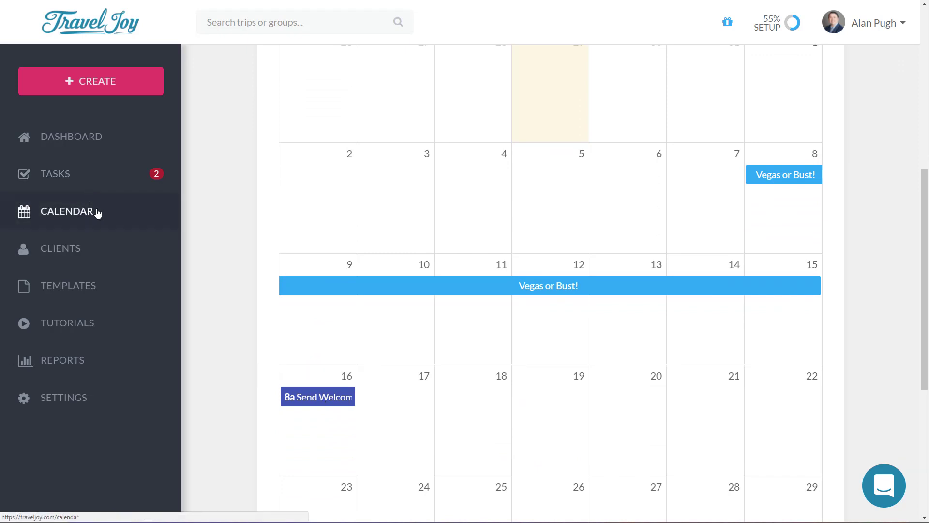
pyautogui.click(370, 271)
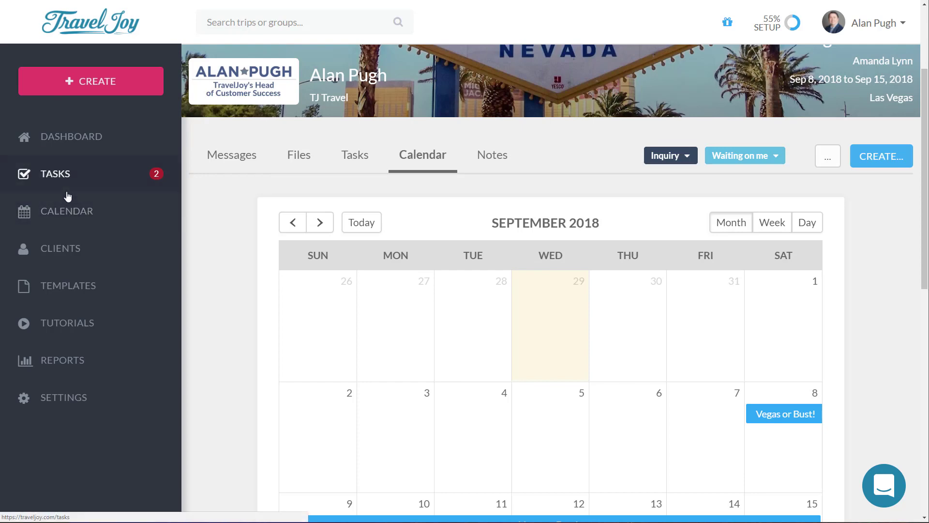
pyautogui.click(486, 164)
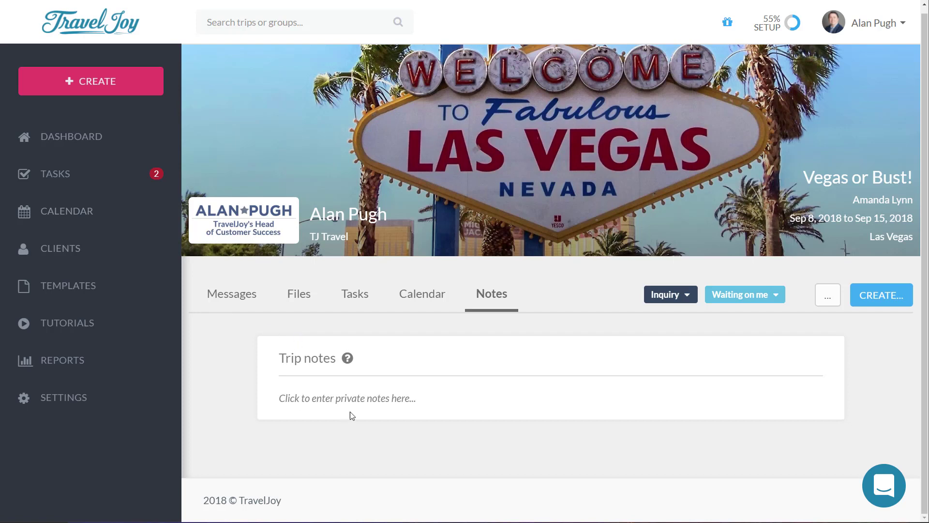
# Step: Open the empty private trip notes box, then show the CREATE... item menu
pyautogui.click(363, 399)
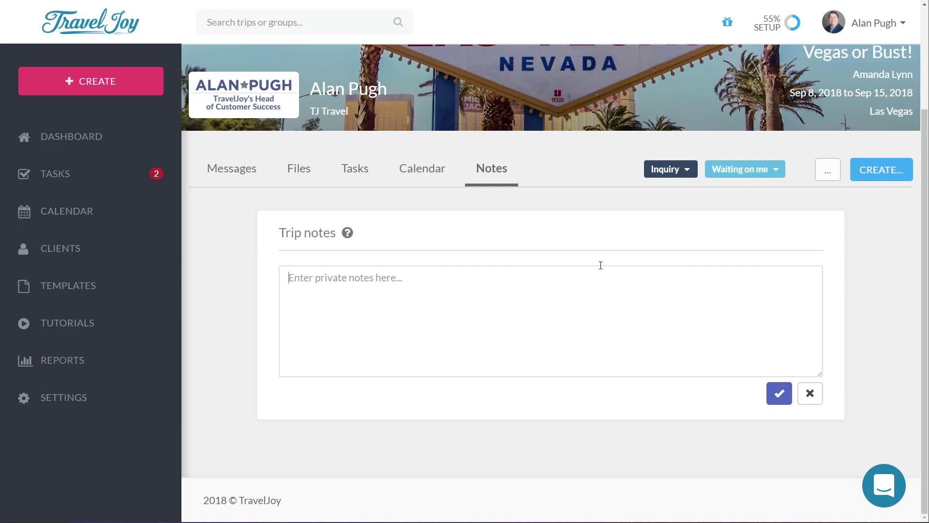
pyautogui.click(881, 177)
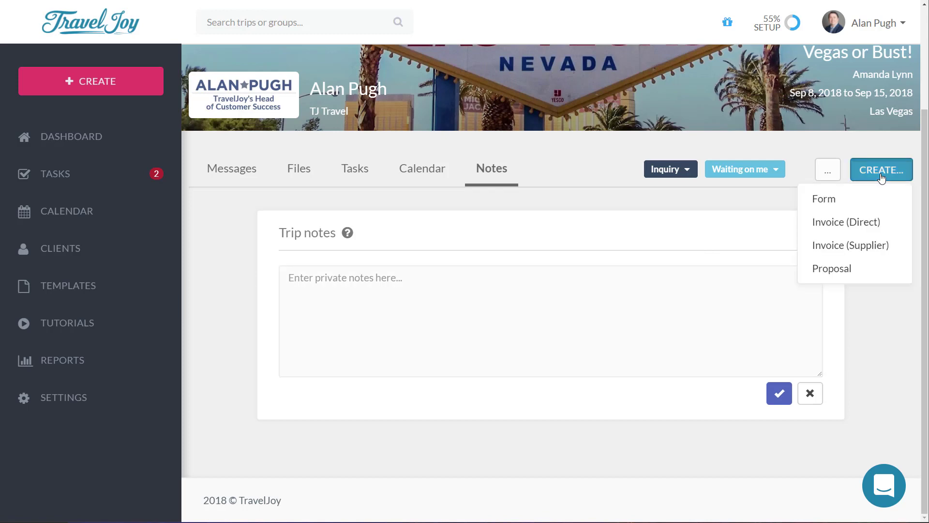
# Step: Start a new proposal for the trip and expand its More proposal details section
pyautogui.click(860, 268)
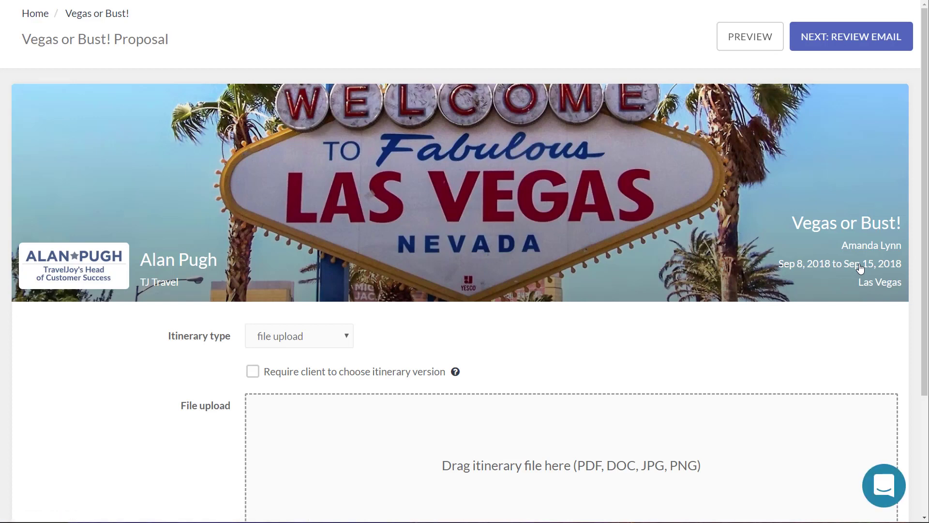
pyautogui.scroll(-3, 528, 324)
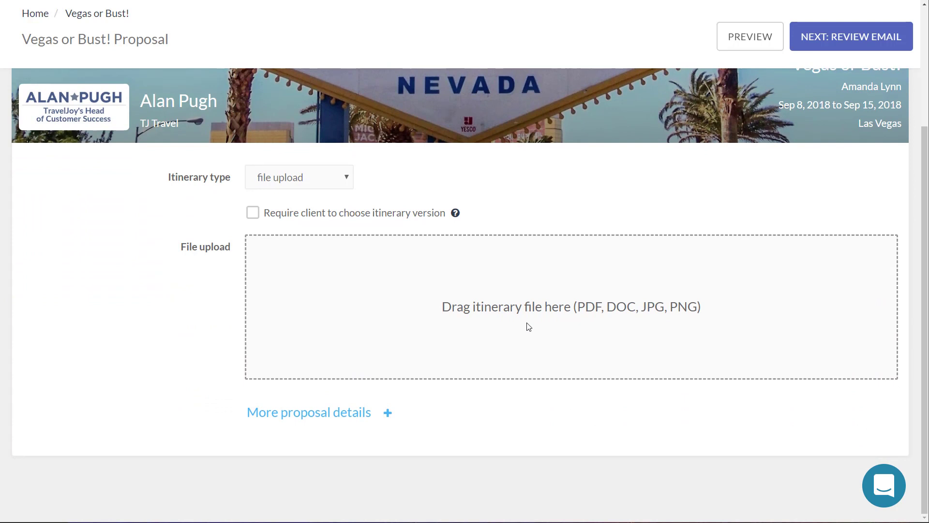
pyautogui.click(367, 417)
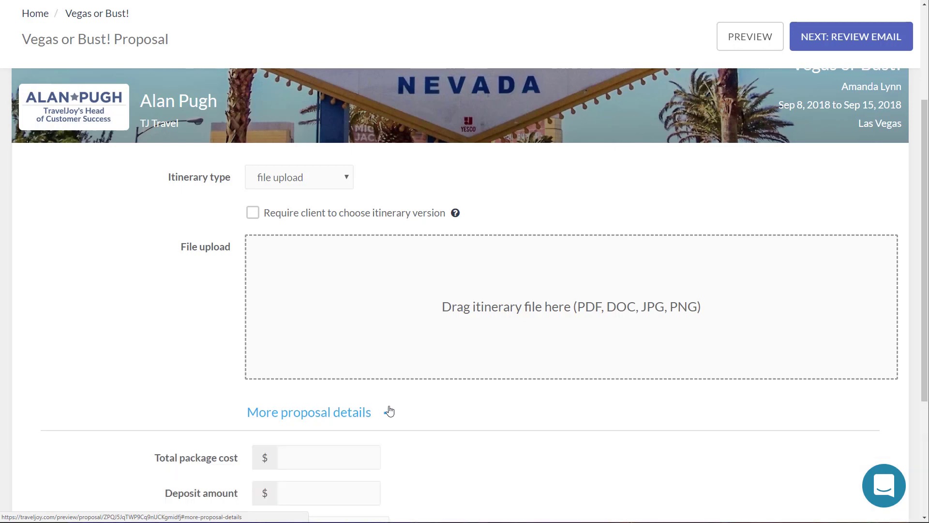
pyautogui.scroll(-4, 390, 411)
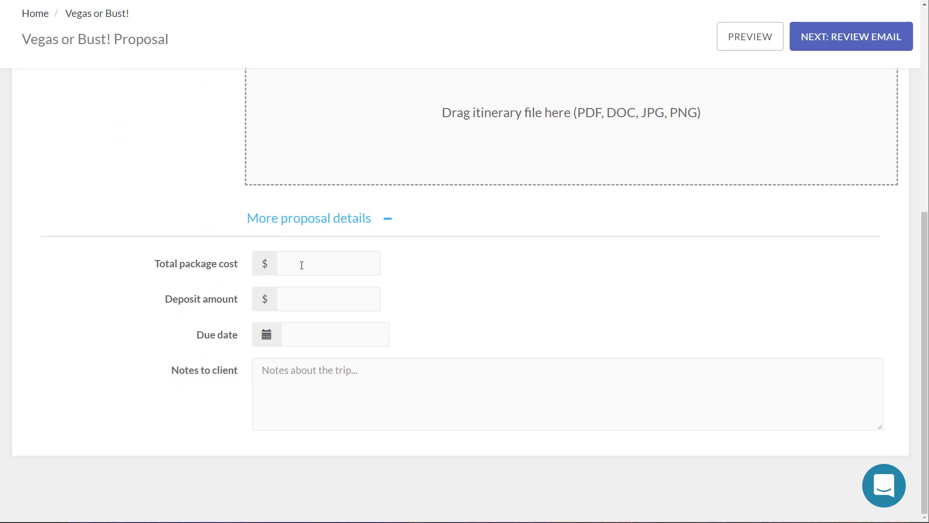
# Step: Enter $1550 total cost, a $155 deposit due 9/5/2018, and the client note 'Enjoy Vegas!'
pyautogui.click(303, 262)
pyautogui.write('1550')
pyautogui.write('155')
pyautogui.click(315, 330)
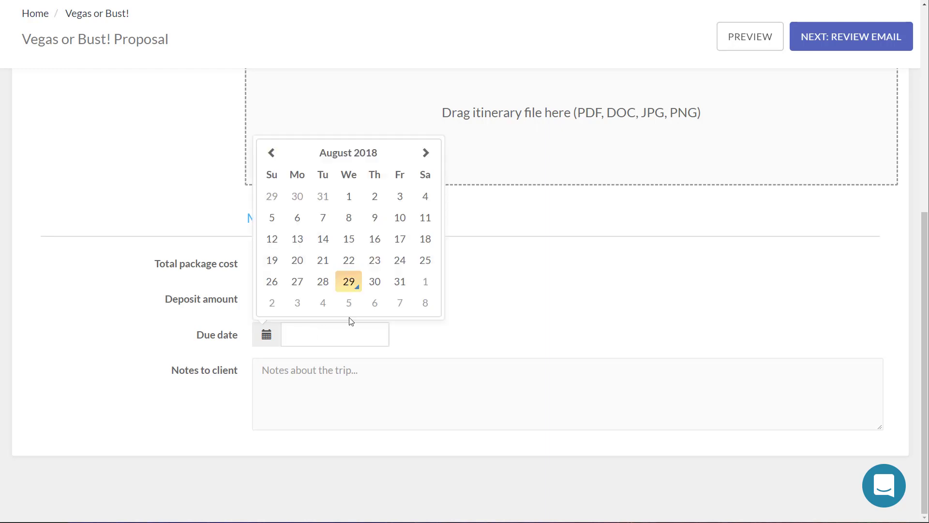
pyautogui.click(349, 302)
pyautogui.click(367, 388)
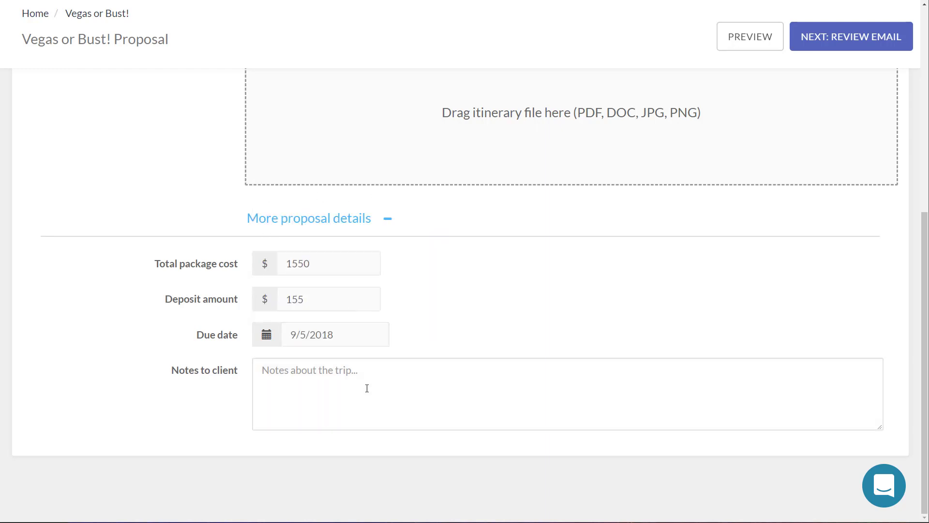
pyautogui.write('Enjoy Ve')
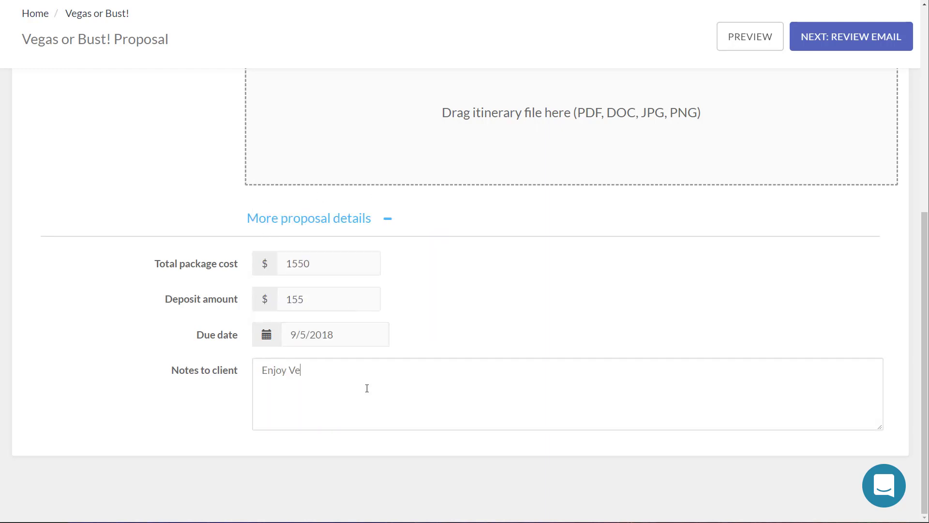
pyautogui.write('gas!')
pyautogui.scroll(7, 536, 336)
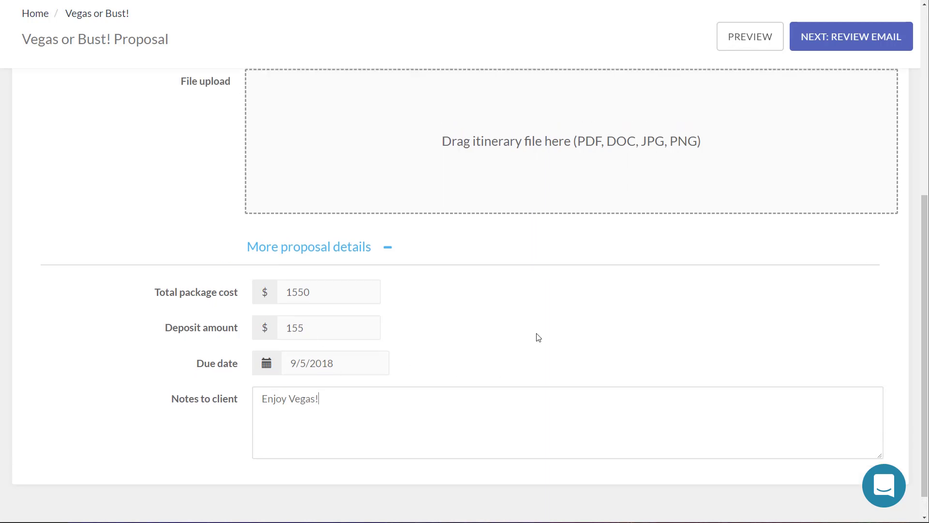
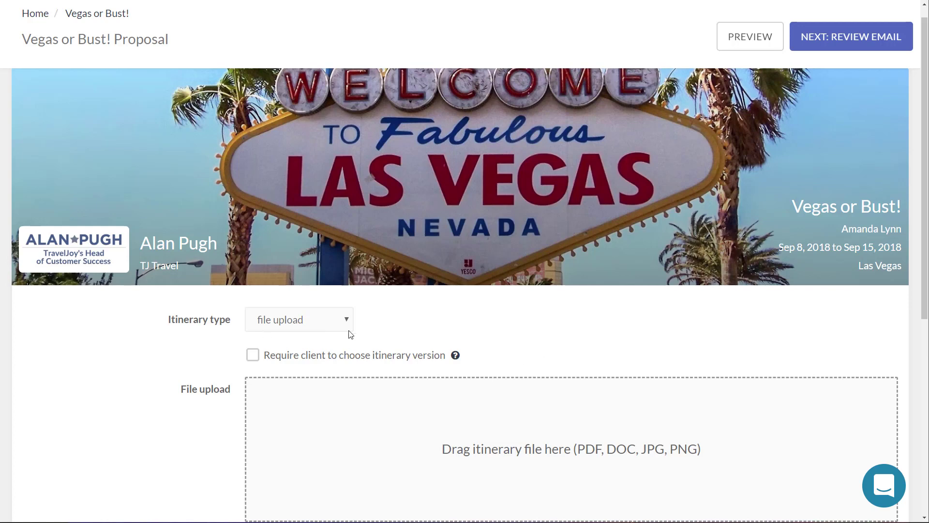
# Step: Tick 'Require client to choose itinerary version' further down the Vegas or Bust! proposal form
pyautogui.scroll(-1, 608, 303)
pyautogui.scroll(-1, 608, 303)
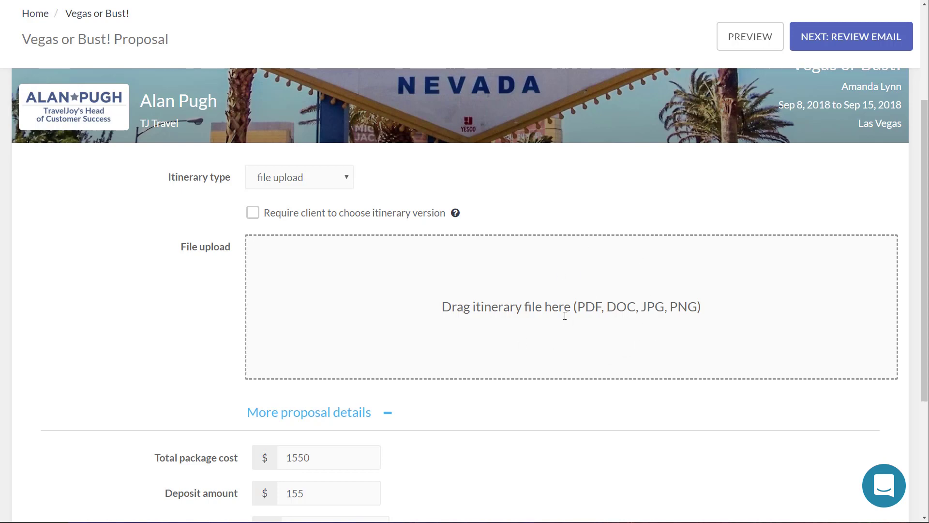
pyautogui.click(257, 214)
# Step: Switch the proposal's itinerary type from file upload to web link, then to new document
pyautogui.click(292, 177)
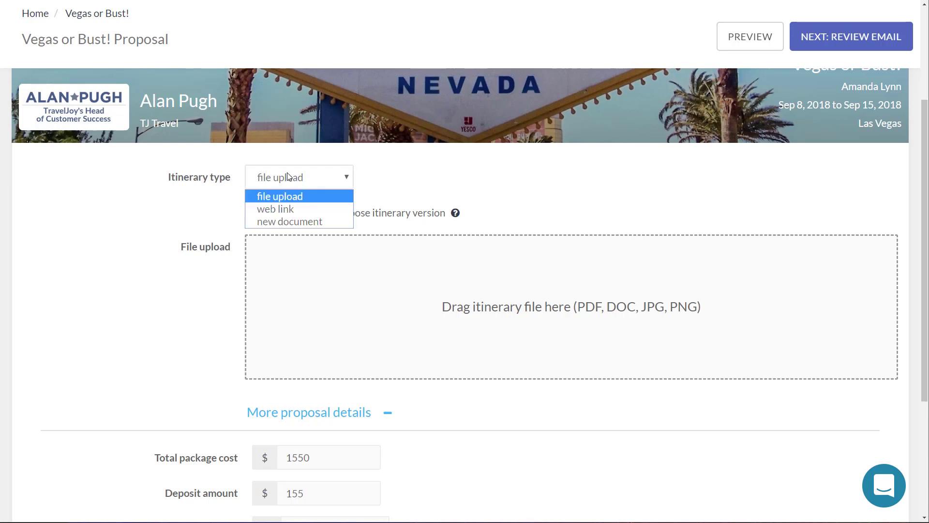
pyautogui.click(292, 208)
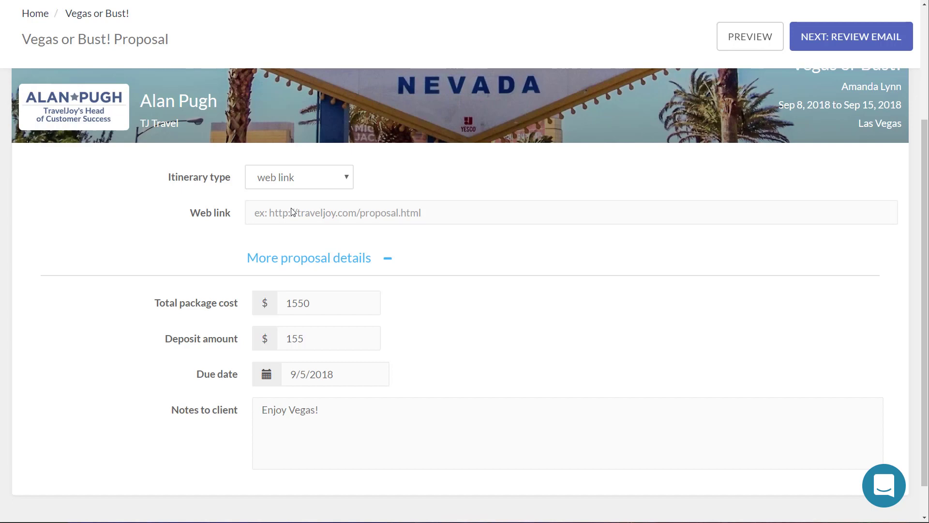
pyautogui.click(293, 212)
pyautogui.scroll(3, 334, 215)
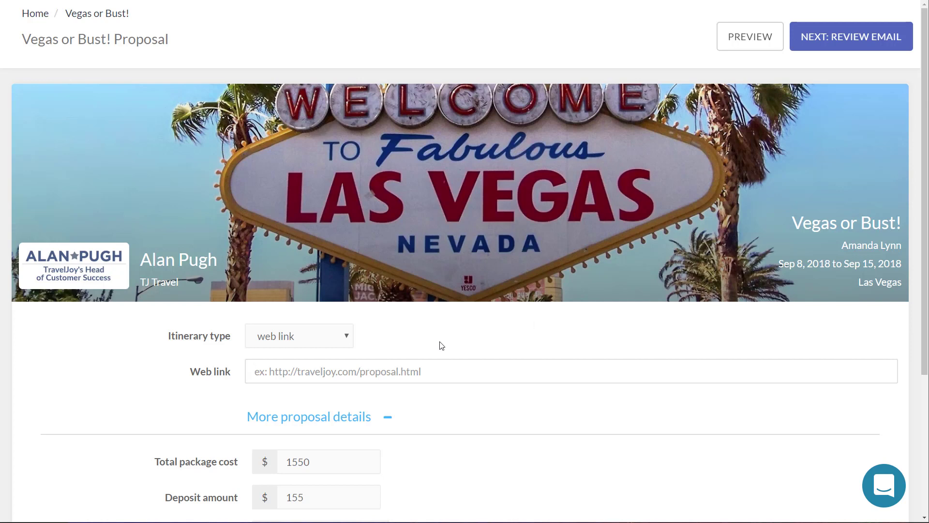
pyautogui.click(281, 341)
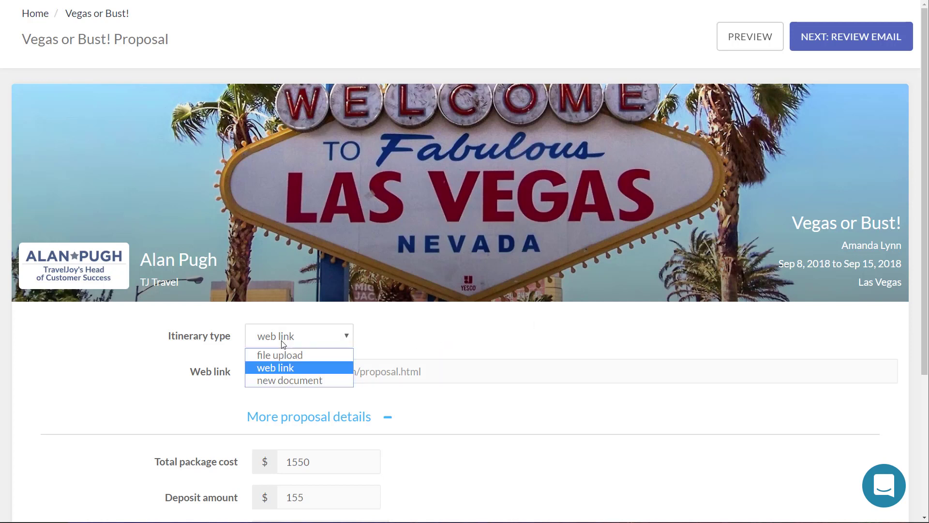
pyautogui.click(292, 380)
pyautogui.scroll(-5, 479, 303)
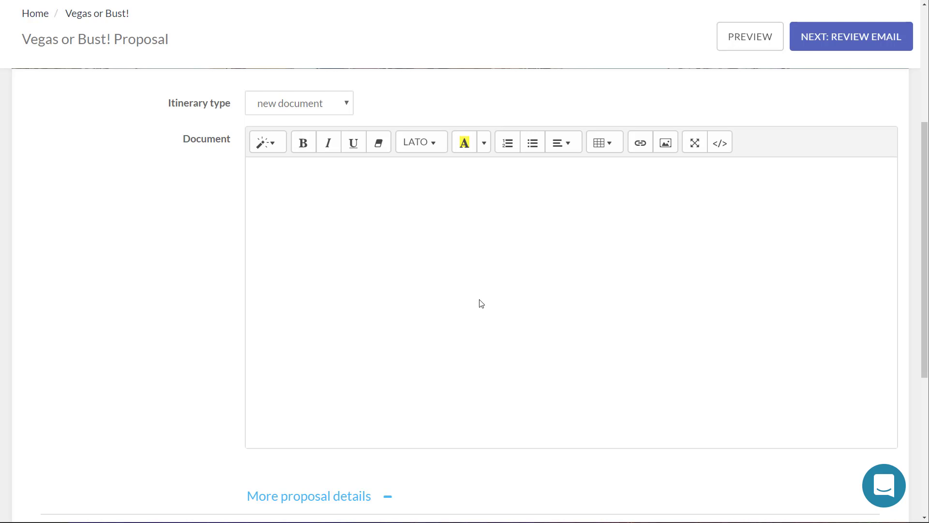
# Step: Paste the copied Google Flights United itinerary into the proposal document
pyautogui.hotkey('ctrl', 'Tab')
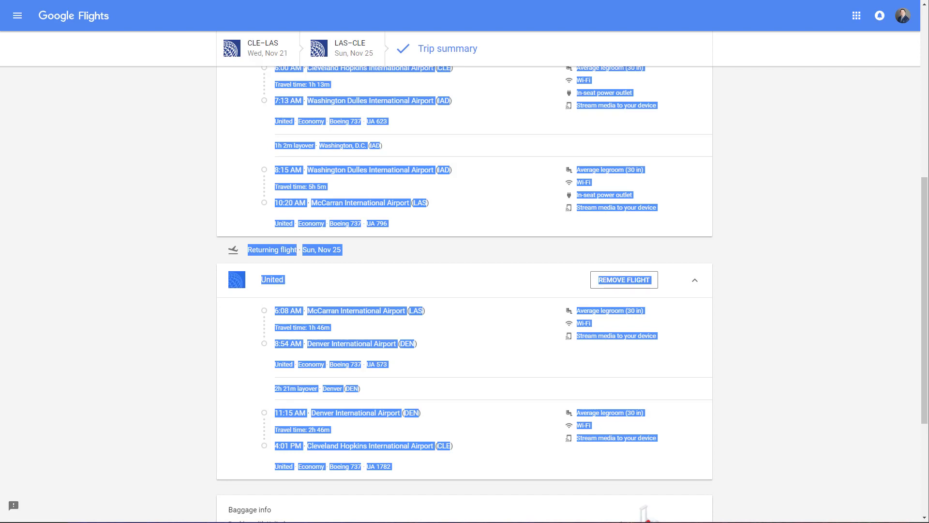
pyautogui.hotkey('ctrl', 'shift', 'Tab')
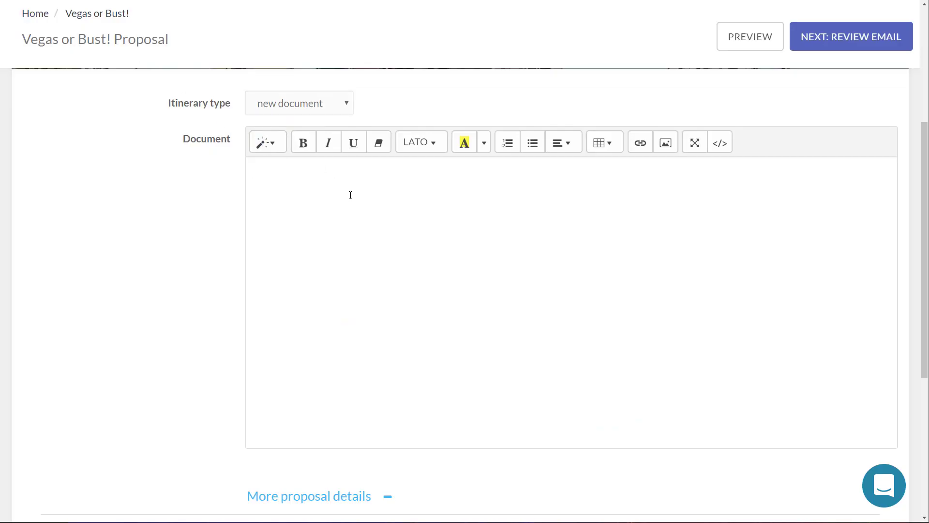
pyautogui.hotkey('ctrl', 'v')
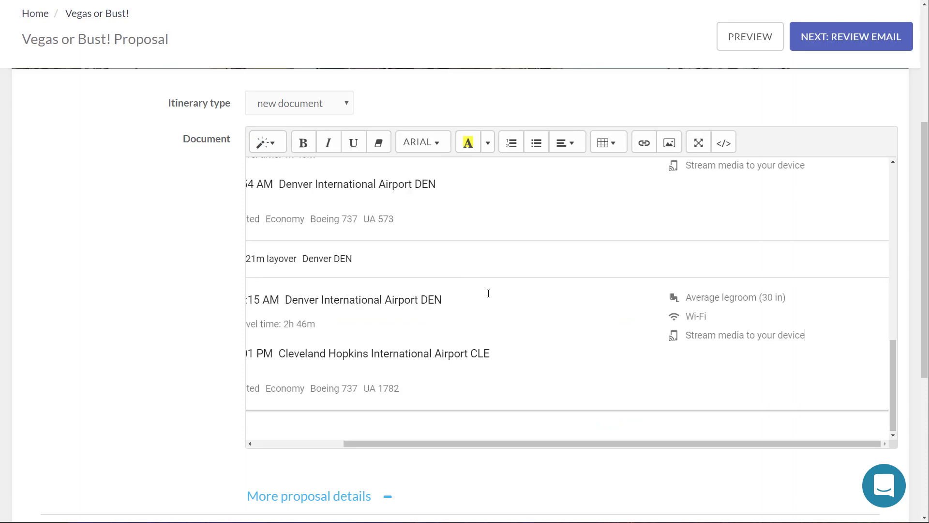
pyautogui.hscroll(-3, 394, 404)
pyautogui.scroll(15, 387, 369)
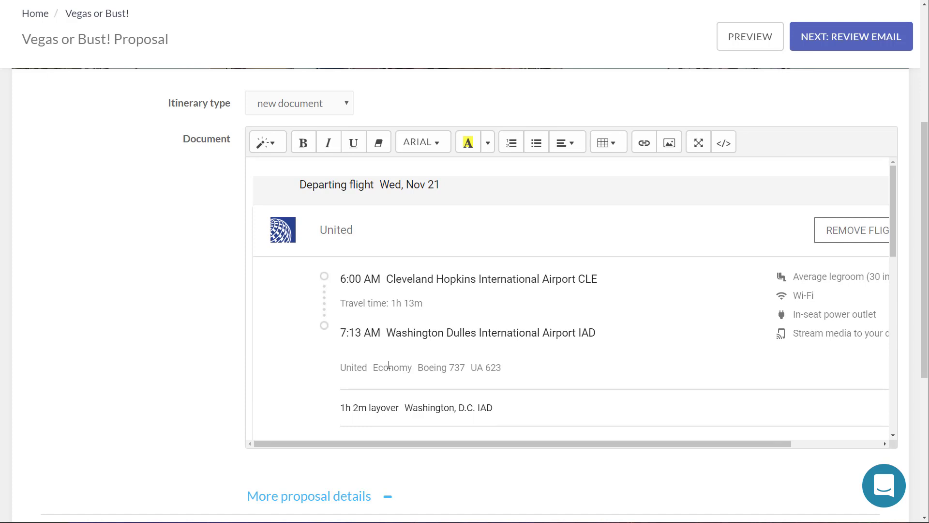
# Step: Review and send the proposal email, then open the received Your Proposal email
pyautogui.click(847, 45)
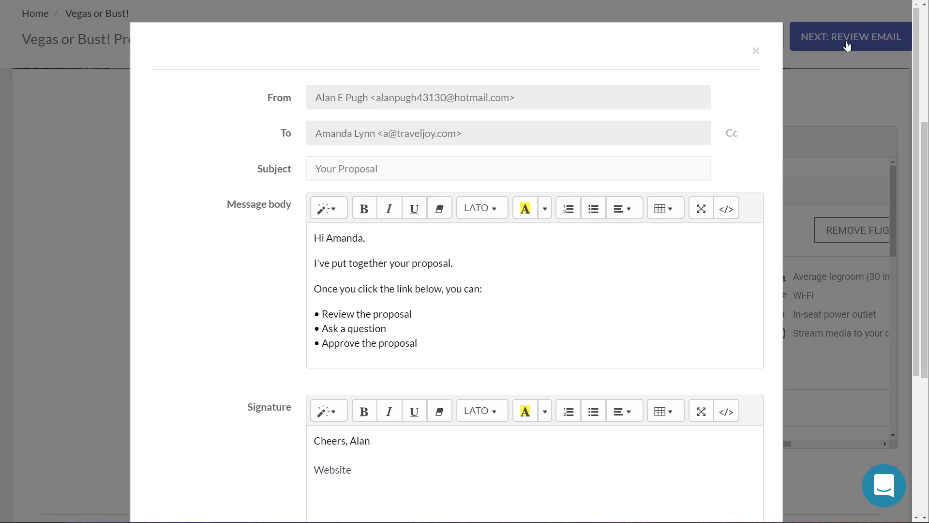
pyautogui.scroll(-4, 688, 394)
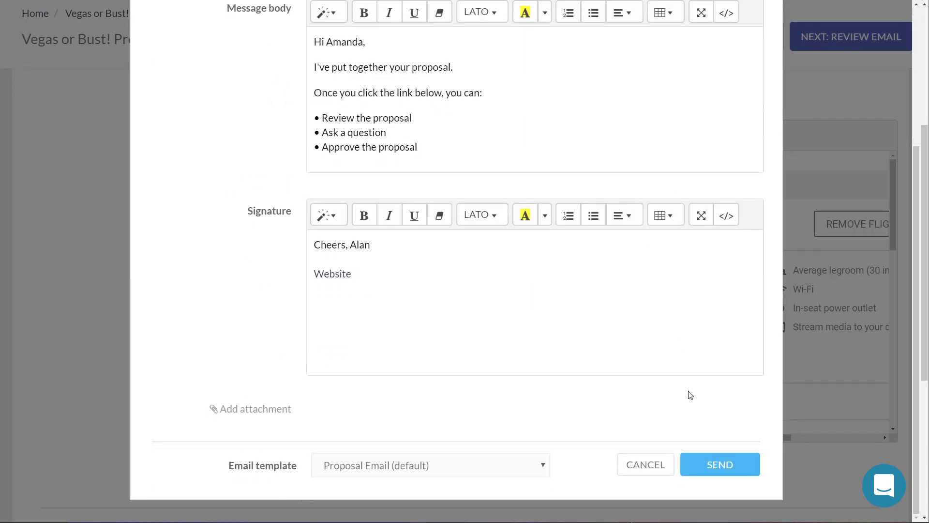
pyautogui.click(735, 467)
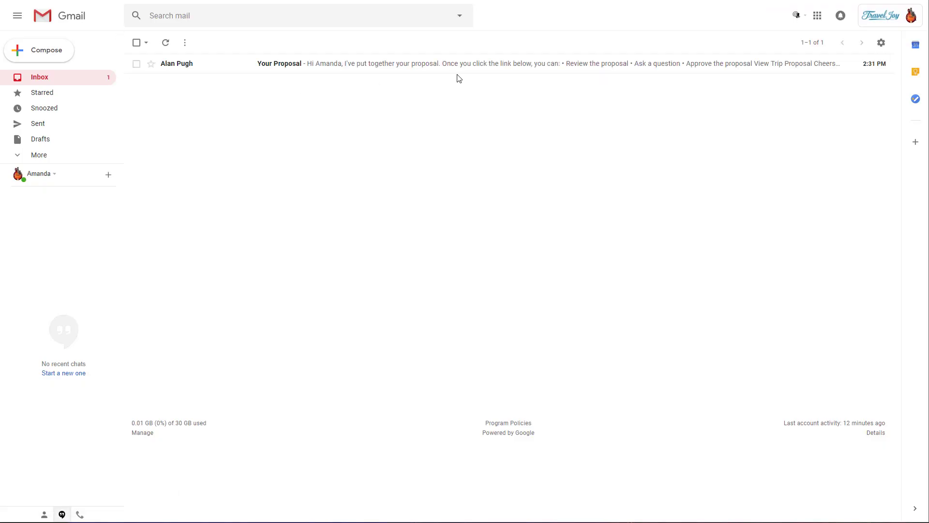
pyautogui.click(460, 70)
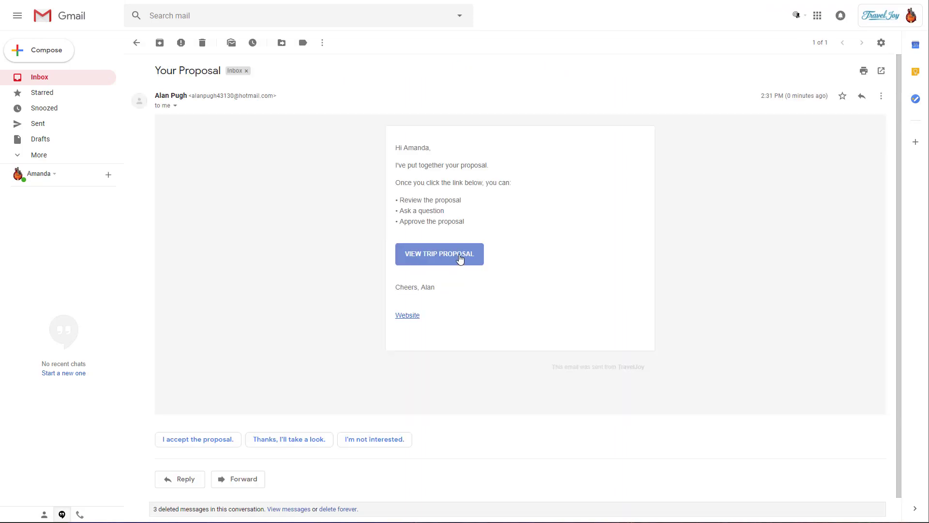
# Step: Open the trip proposal from the email and look over its itinerary
pyautogui.click(461, 260)
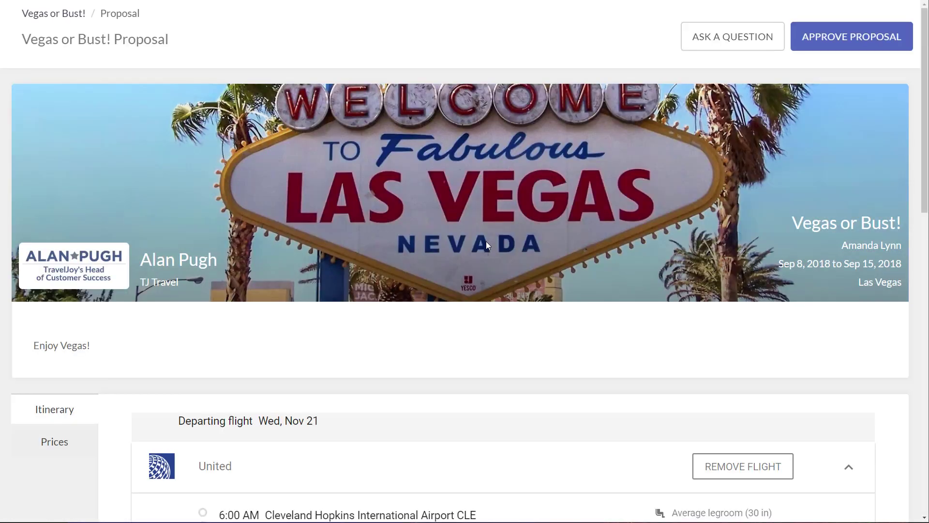
pyautogui.scroll(-10, 440, 315)
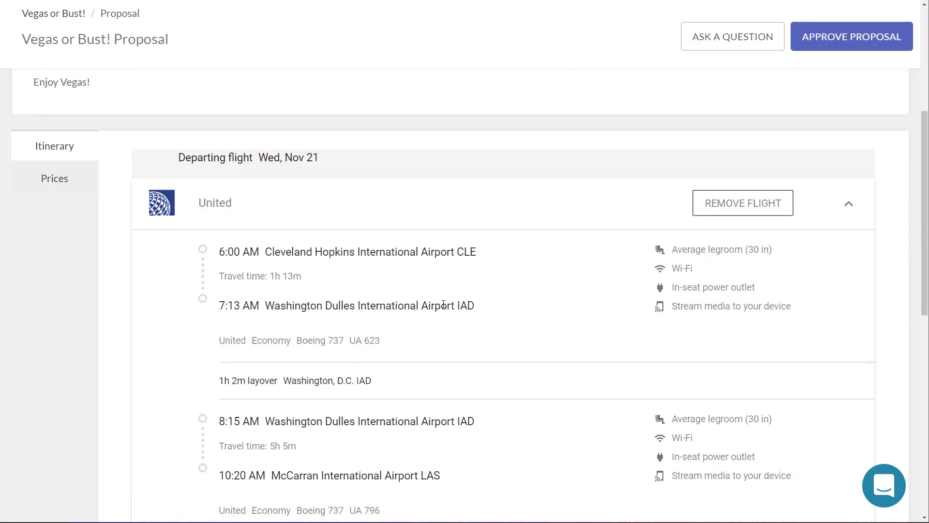
pyautogui.scroll(-6, 427, 286)
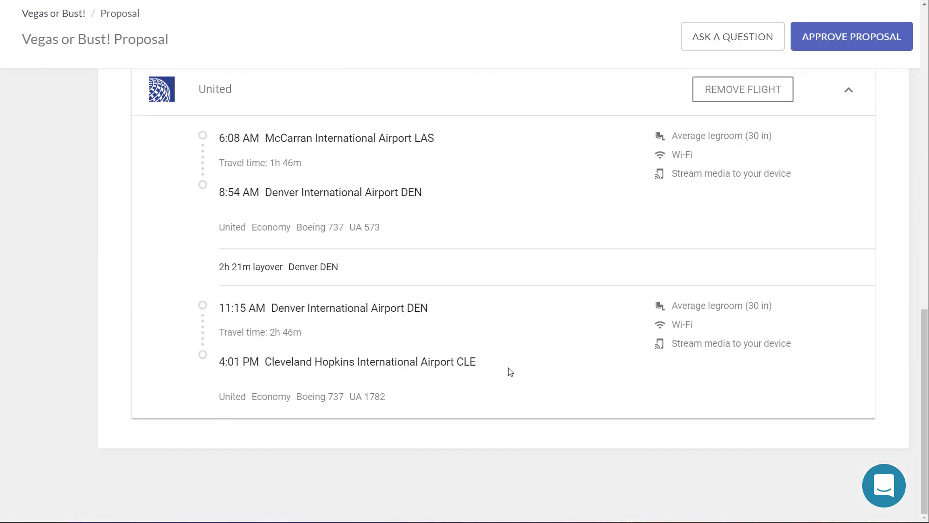
pyautogui.scroll(6, 506, 363)
pyautogui.scroll(10, 500, 349)
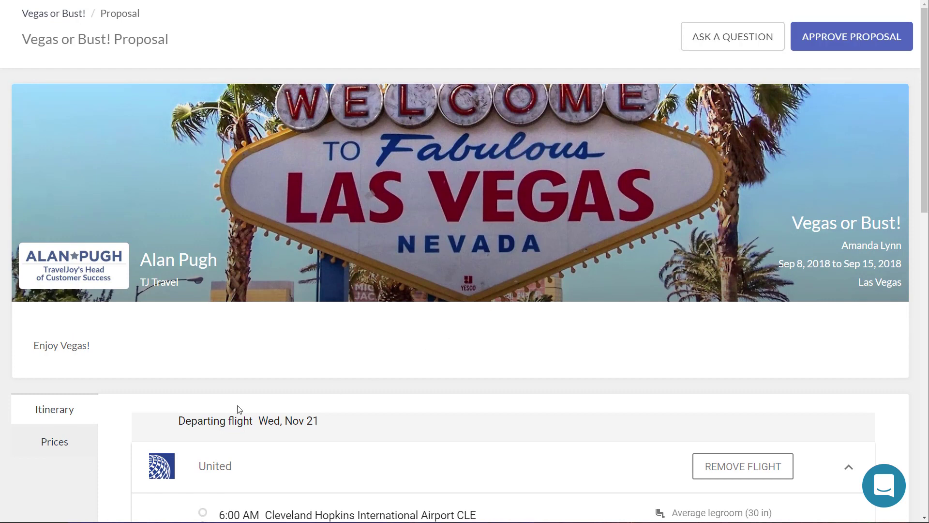
# Step: Check the prices and 'Enjoy Vegas!' note, approve the proposal, and return to the trip page
pyautogui.click(56, 444)
pyautogui.scroll(-1, 569, 311)
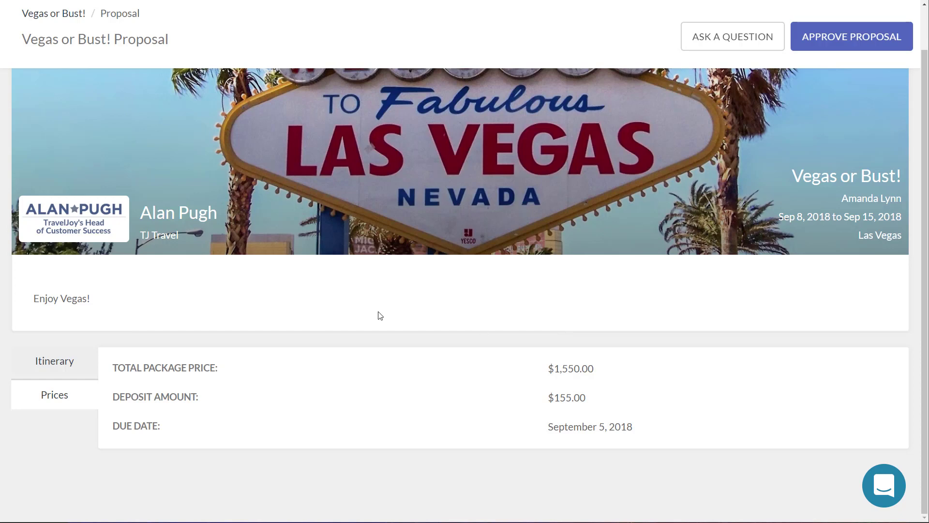
pyautogui.moveTo(28, 301); pyautogui.dragTo(111, 304)
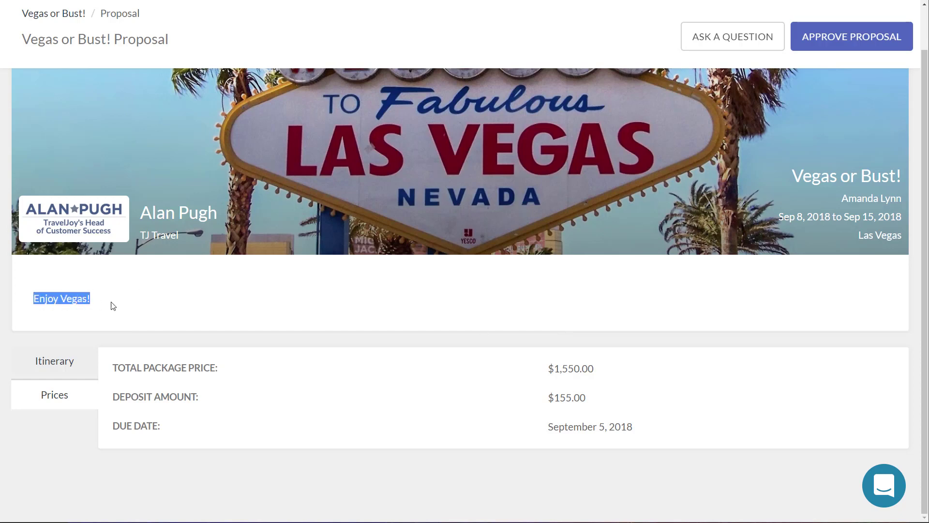
pyautogui.click(149, 305)
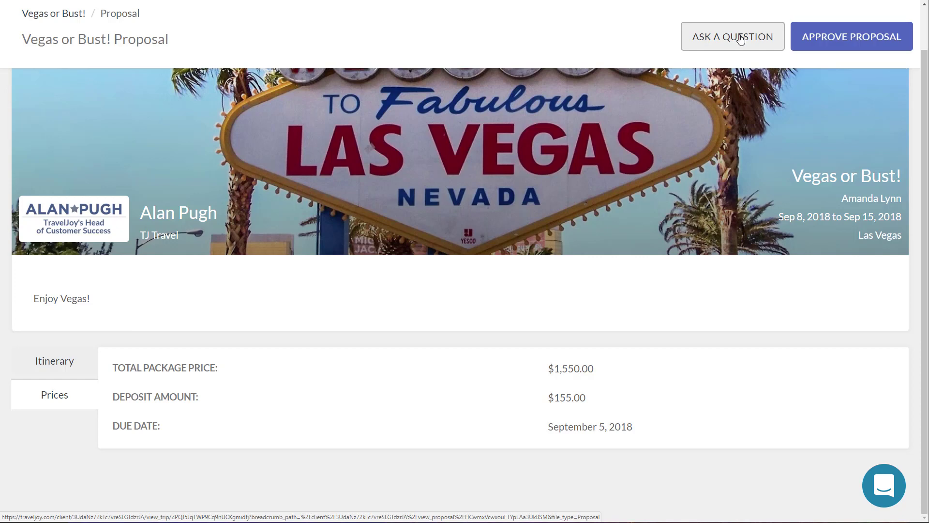
pyautogui.click(838, 37)
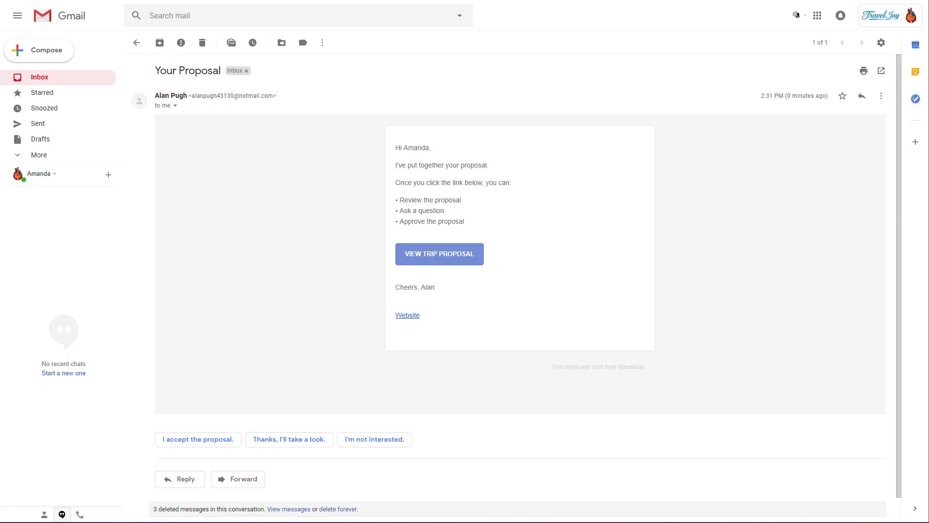
pyautogui.click(203, 44)
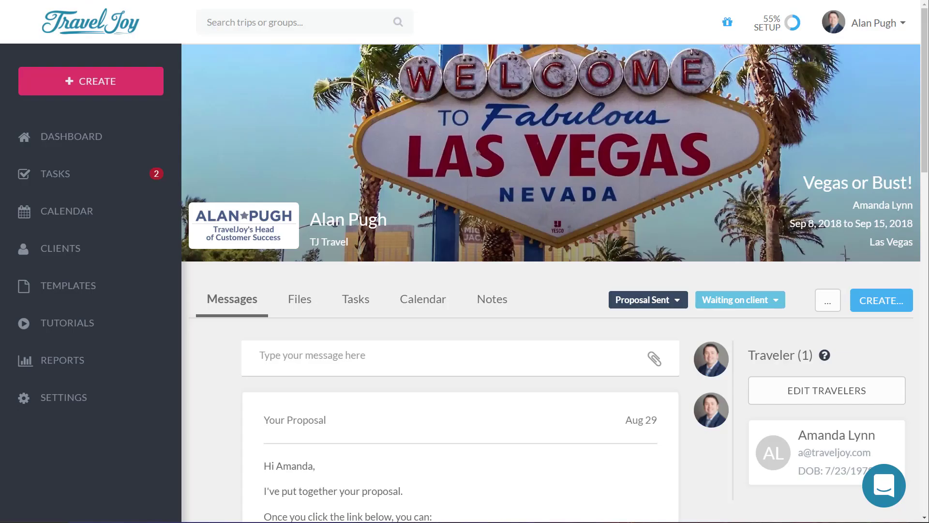
# Step: Reload the Vegas or Bust! trip page to show Proposal Approved, then open the CREATE... list
pyautogui.click(65, 19)
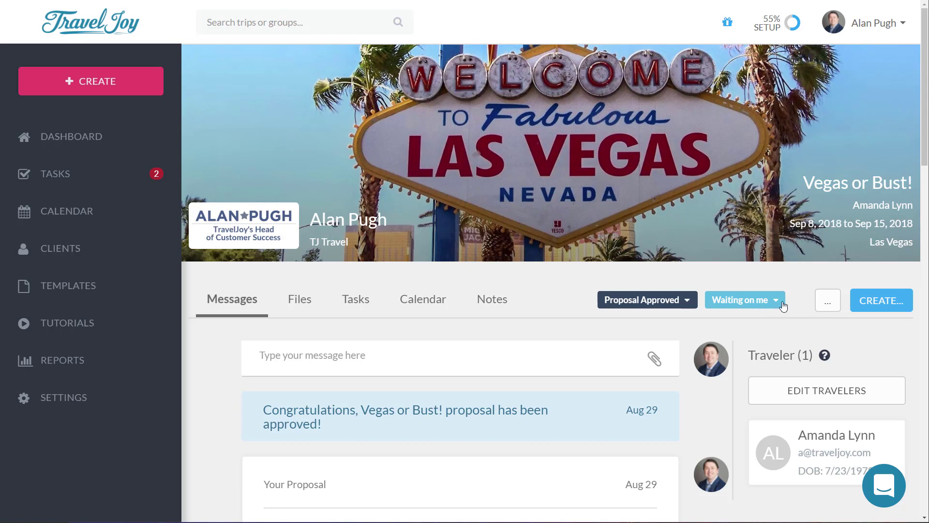
pyautogui.click(901, 307)
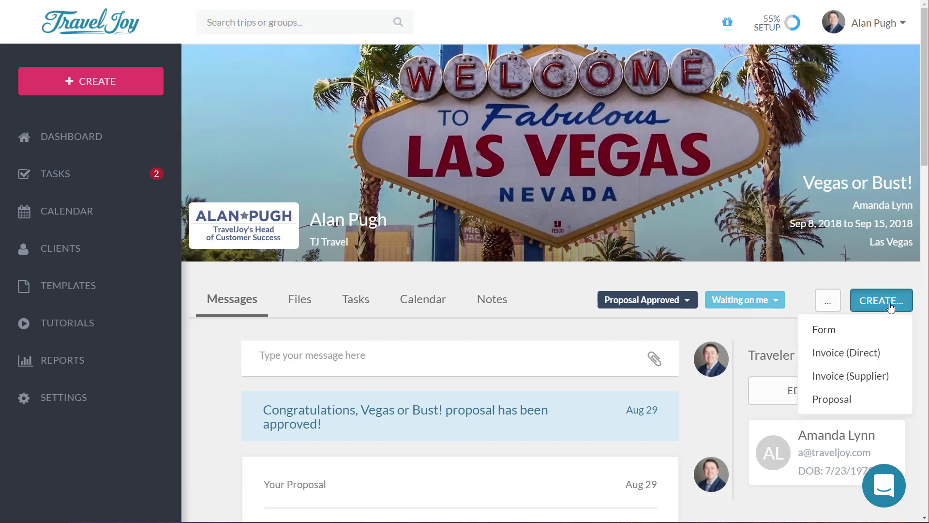
# Step: Create a form from the 'Travel Insurance (default)' template and bring up its review email
pyautogui.click(855, 328)
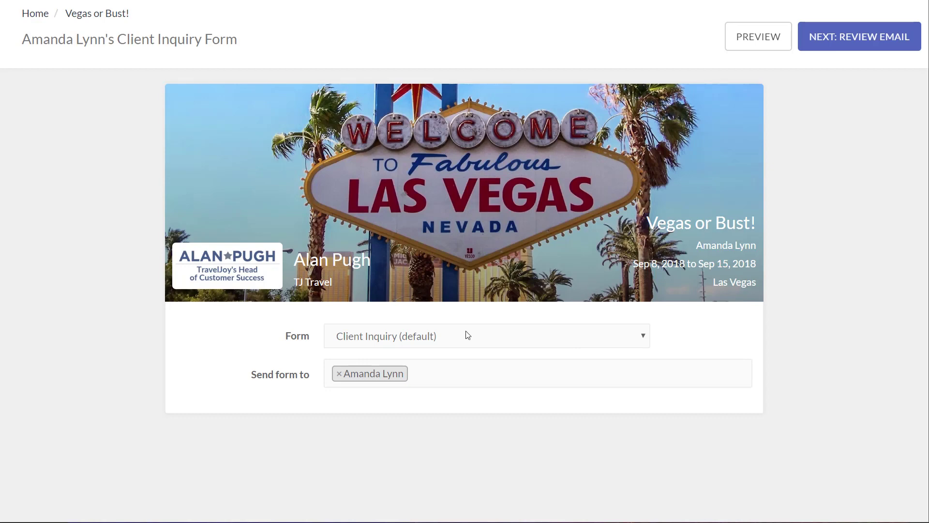
pyautogui.click(466, 334)
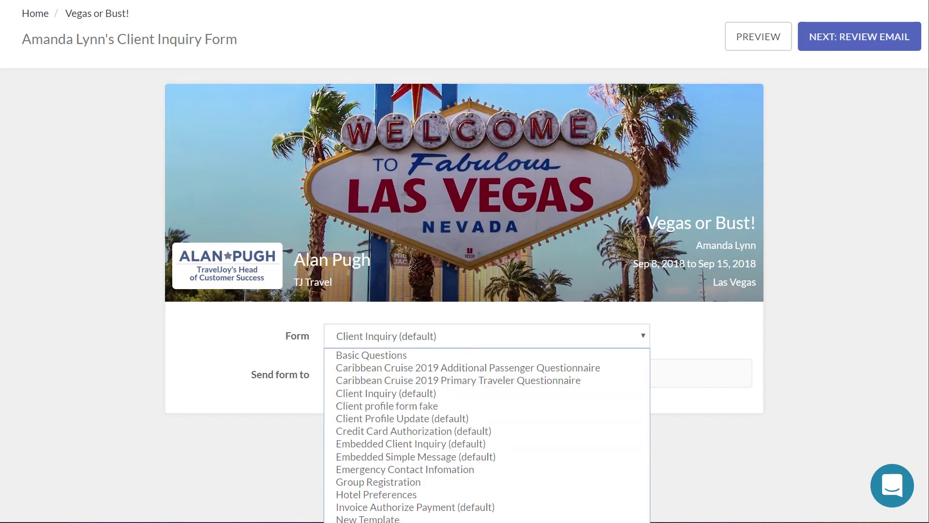
pyautogui.press('t')
pyautogui.press('Return')
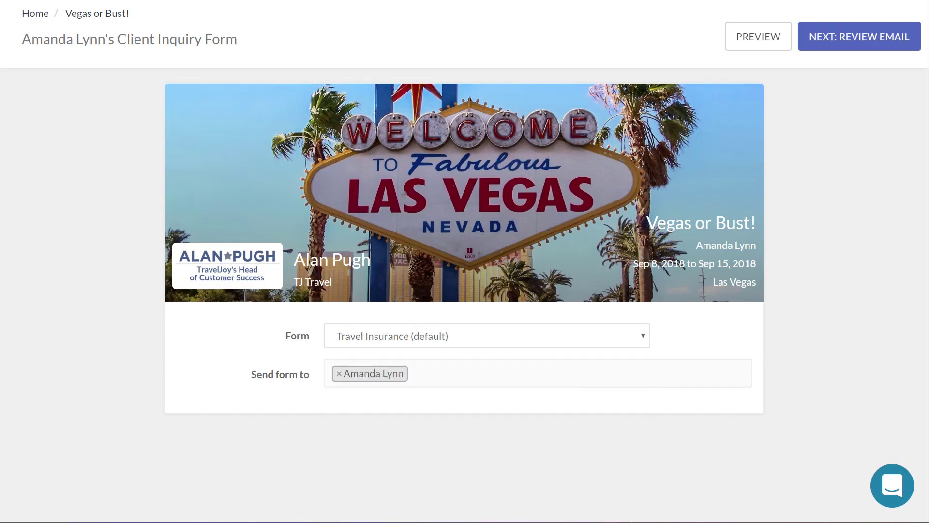
pyautogui.click(852, 48)
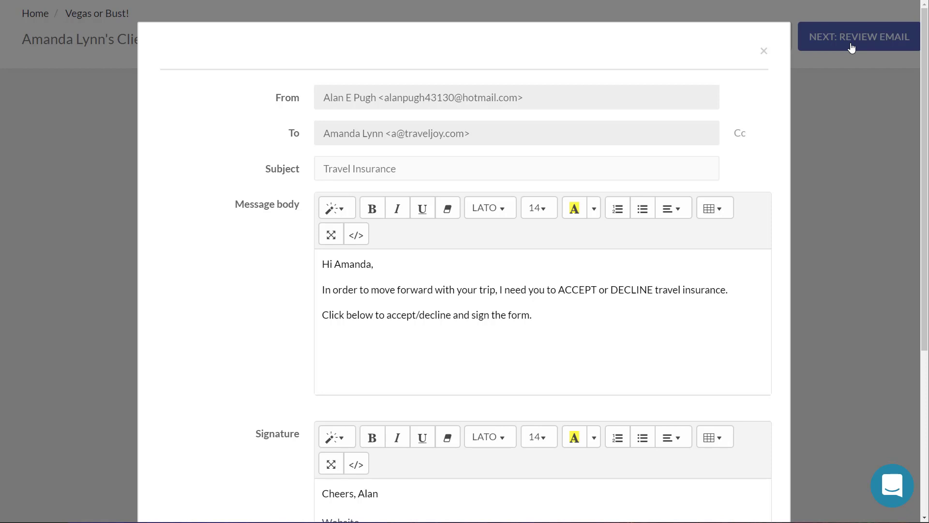
# Step: Add the line 'Please see attachment for insurance details!' below the insurance sentence
pyautogui.click(743, 285)
pyautogui.press('Return')
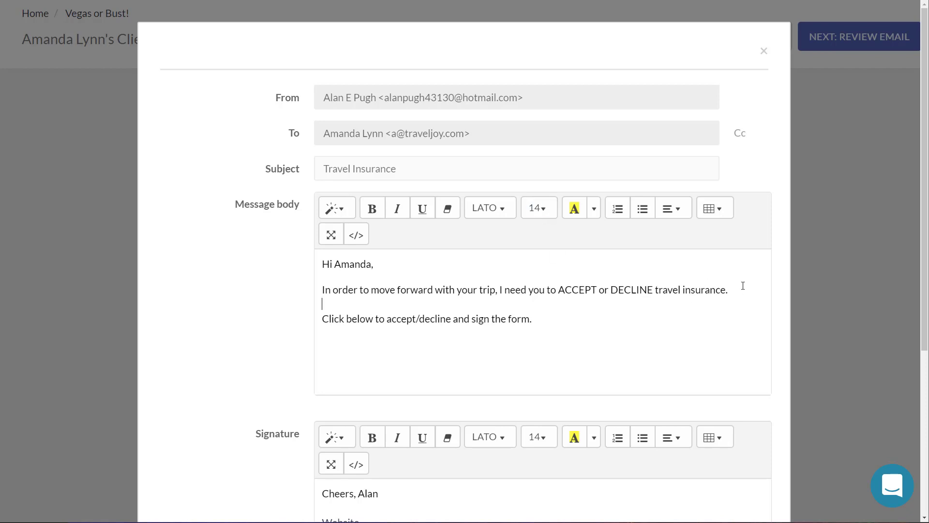
pyautogui.write('Plea')
pyautogui.press('BackSpace')
pyautogui.write('sa')
pyautogui.press('BackSpace')
pyautogui.press('BackSpace')
pyautogui.write('ase see attachment for insurance ')
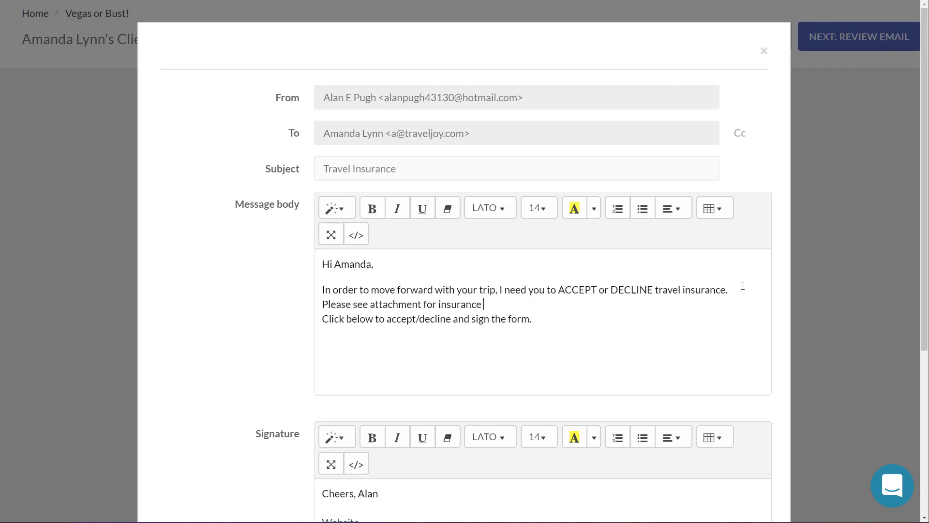
pyautogui.write('details!')
# Step: Replace the attachment line with 'Insurance is 450 per person prepaid!' and send the email
pyautogui.scroll(-1, 578, 316)
pyautogui.scroll(-5, 578, 315)
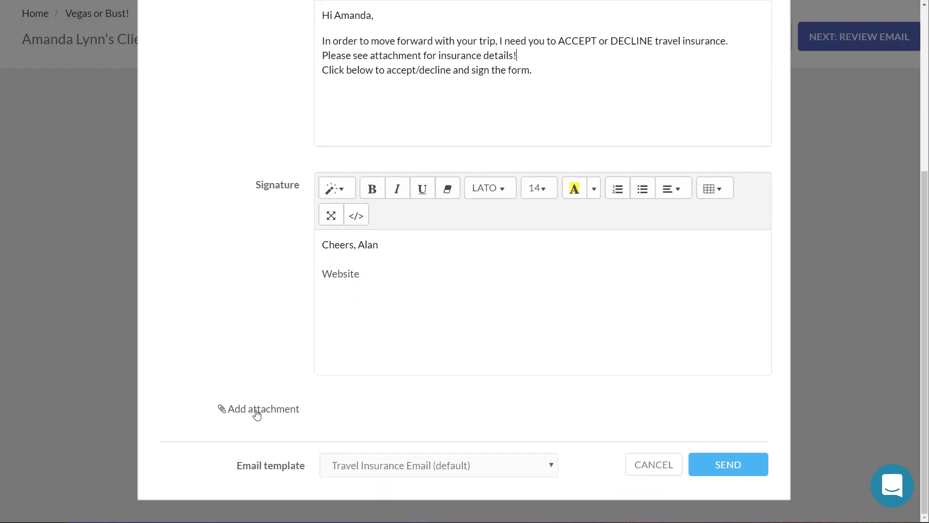
pyautogui.click(263, 409)
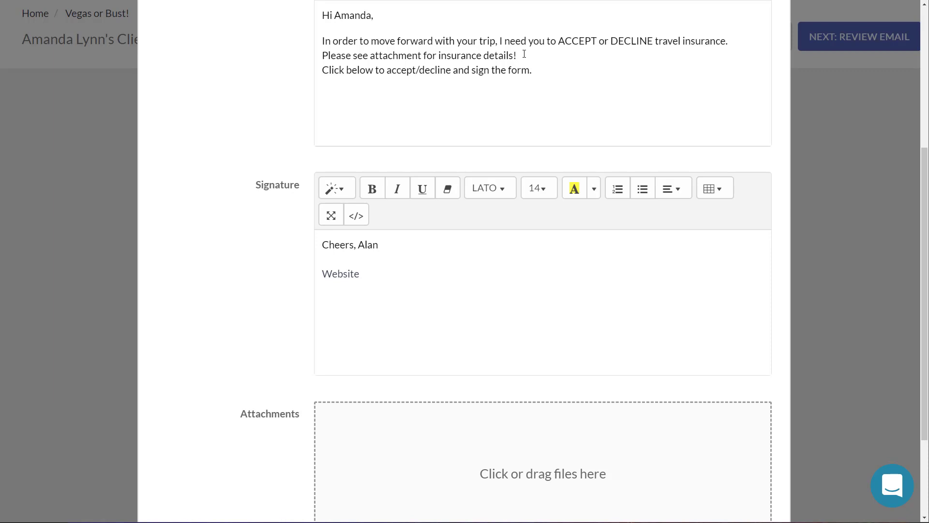
pyautogui.moveTo(524, 54); pyautogui.dragTo(311, 56)
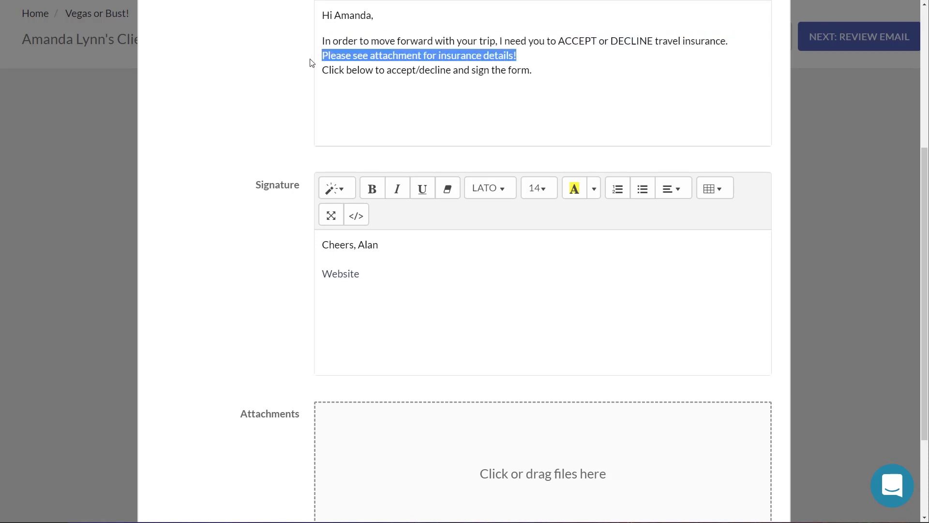
pyautogui.write('Insurance is 4')
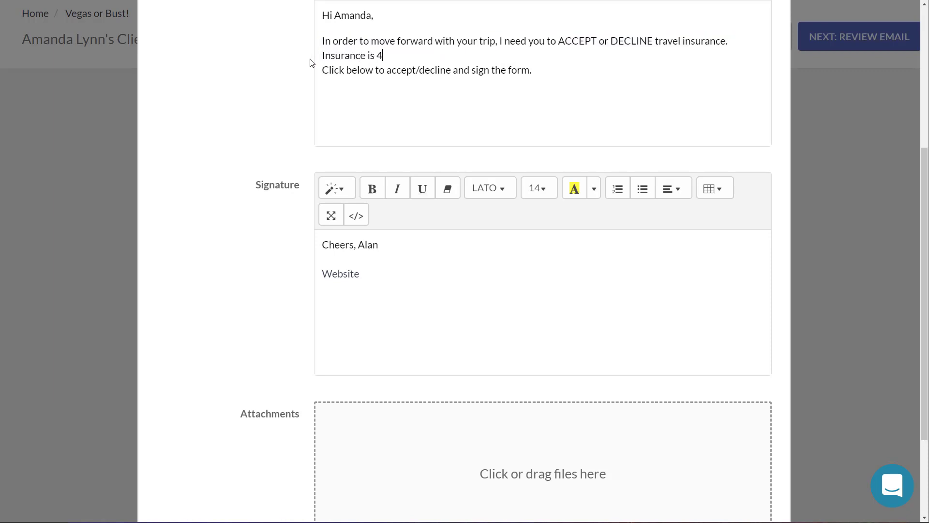
pyautogui.write('50 per person prepaid')
pyautogui.write('!')
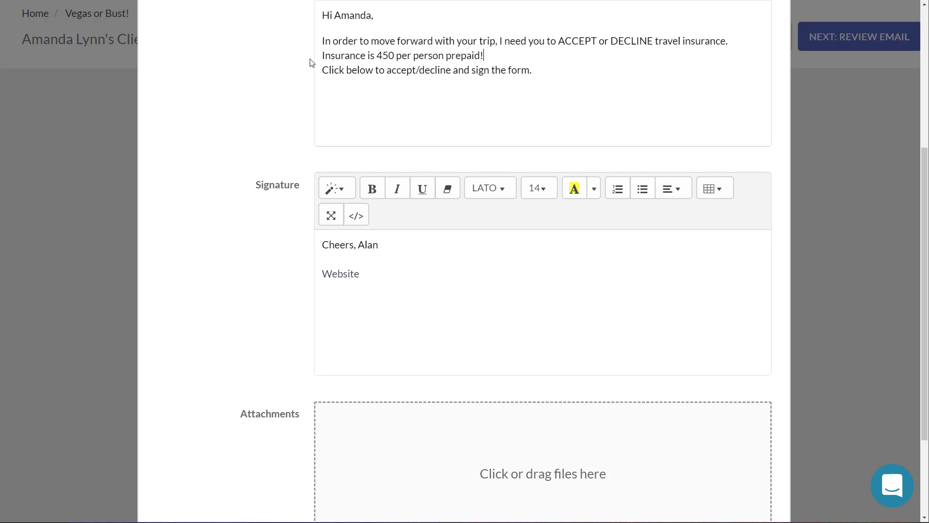
pyautogui.scroll(-3, 490, 120)
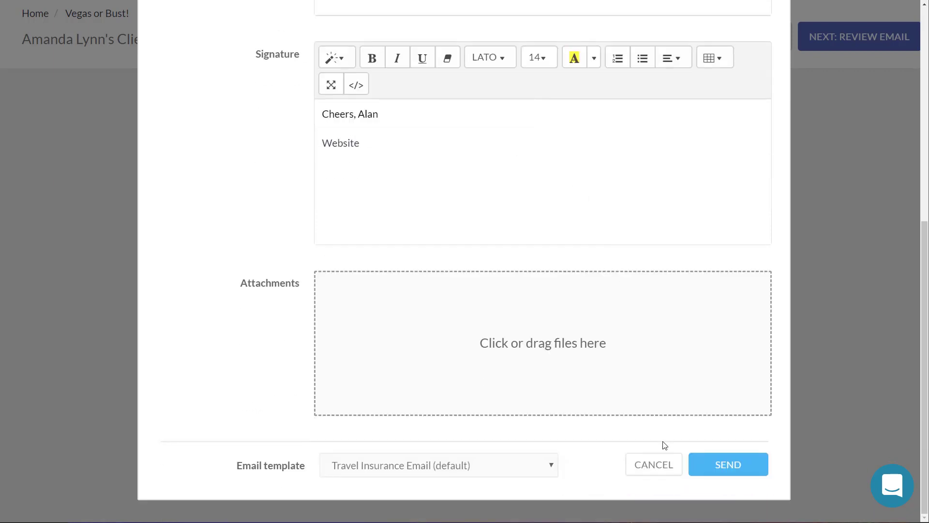
pyautogui.click(732, 471)
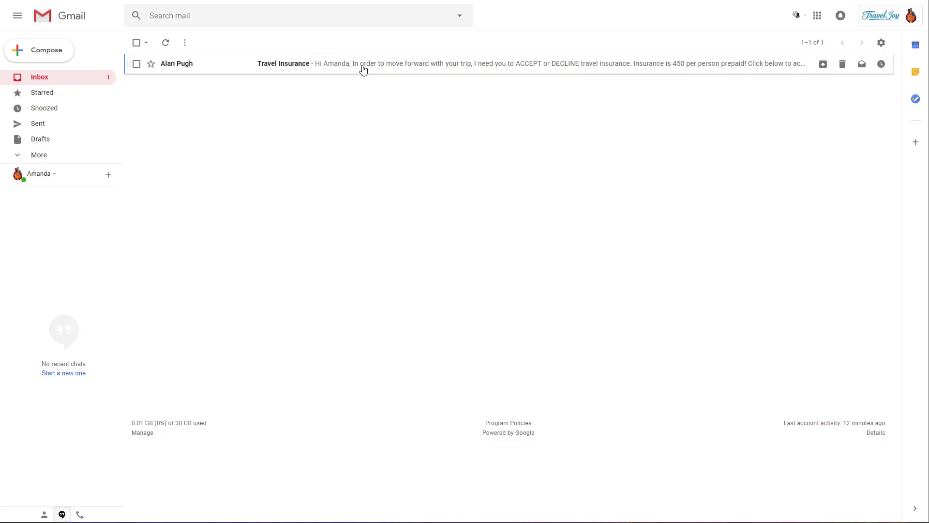
# Step: Open the Travel Insurance email in Gmail and follow its VIEW INSURANCE FORM link
pyautogui.click(363, 68)
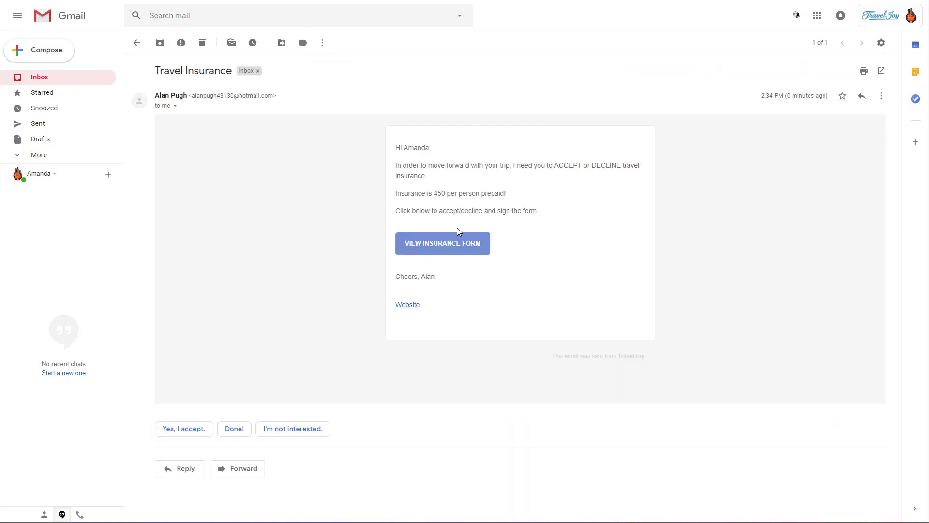
pyautogui.moveTo(393, 145); pyautogui.dragTo(546, 202)
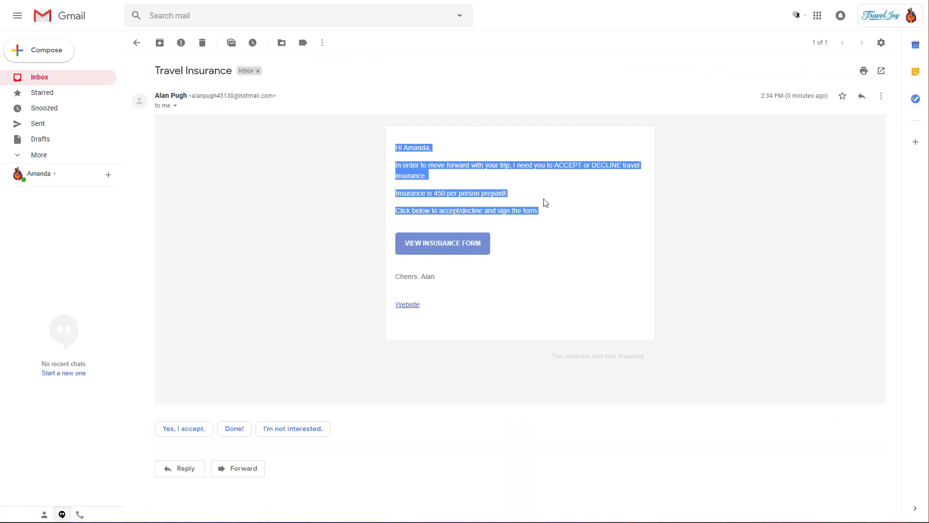
pyautogui.click(460, 247)
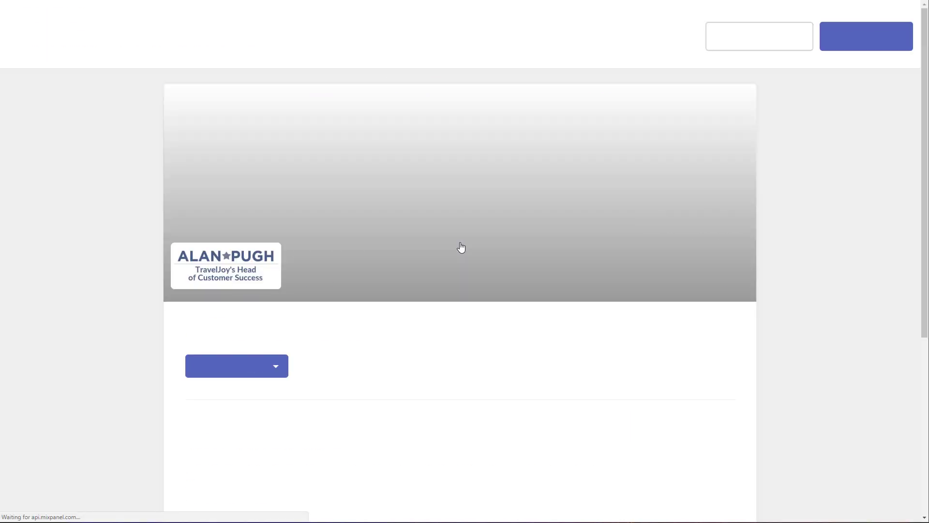
# Step: Read the insurance disclaimer, sign the form with a drawn signature, and submit it
pyautogui.scroll(-5, 461, 248)
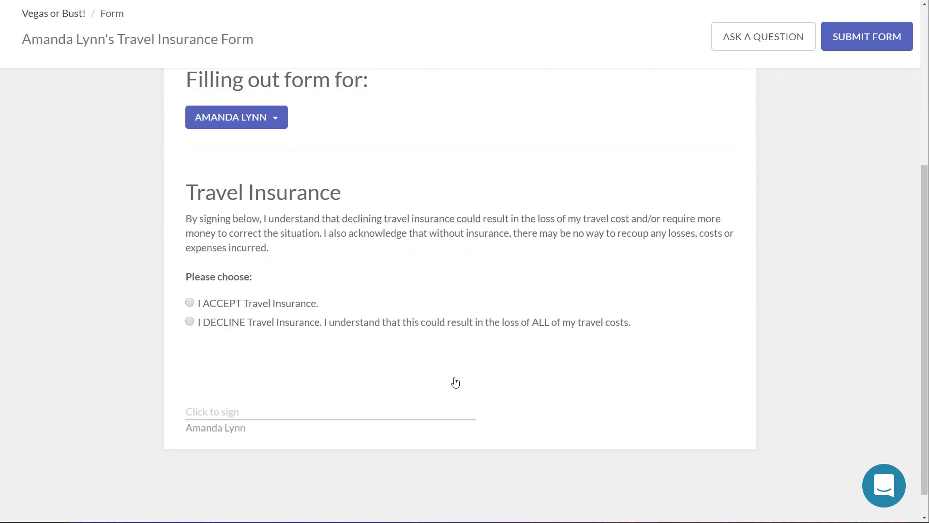
pyautogui.moveTo(342, 218); pyautogui.dragTo(425, 233)
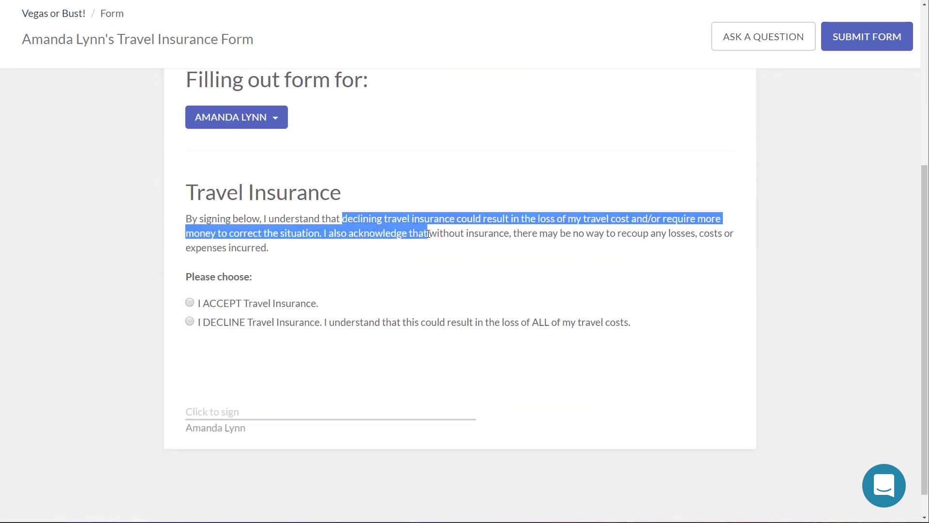
pyautogui.click(464, 252)
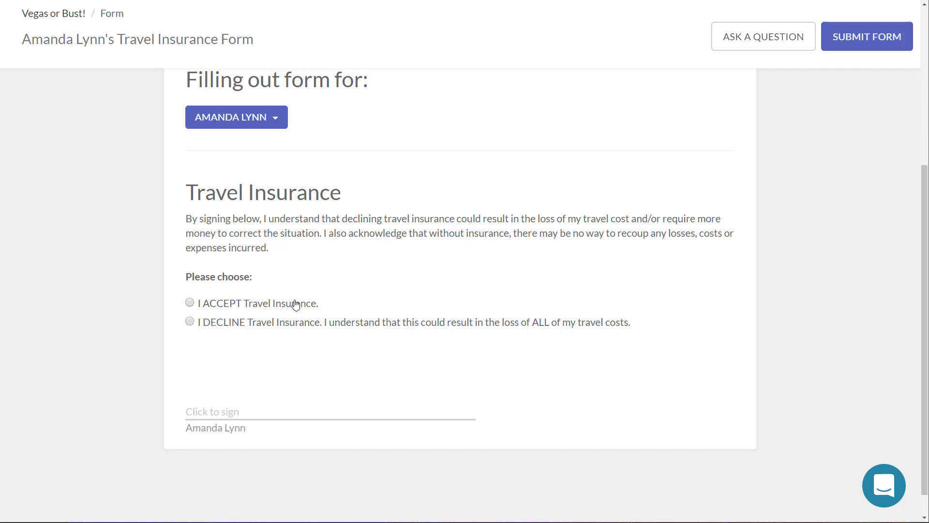
pyautogui.click(239, 409)
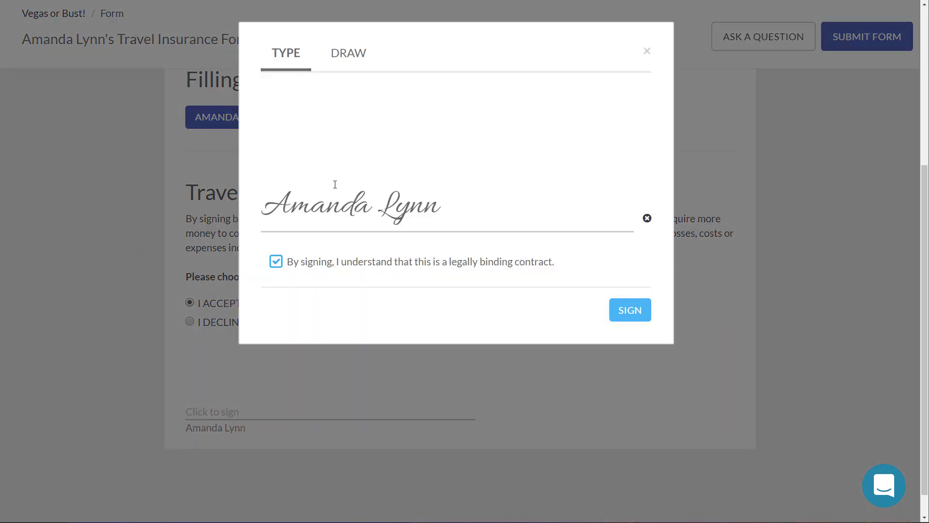
pyautogui.click(343, 61)
pyautogui.moveTo(326, 152)
pyautogui.mouseDown()
pyautogui.moveTo(409, 115)
pyautogui.moveTo(398, 193)
pyautogui.moveTo(425, 172)
pyautogui.moveTo(506, 144)
pyautogui.moveTo(500, 199)
pyautogui.moveTo(614, 162)
pyautogui.mouseUp()
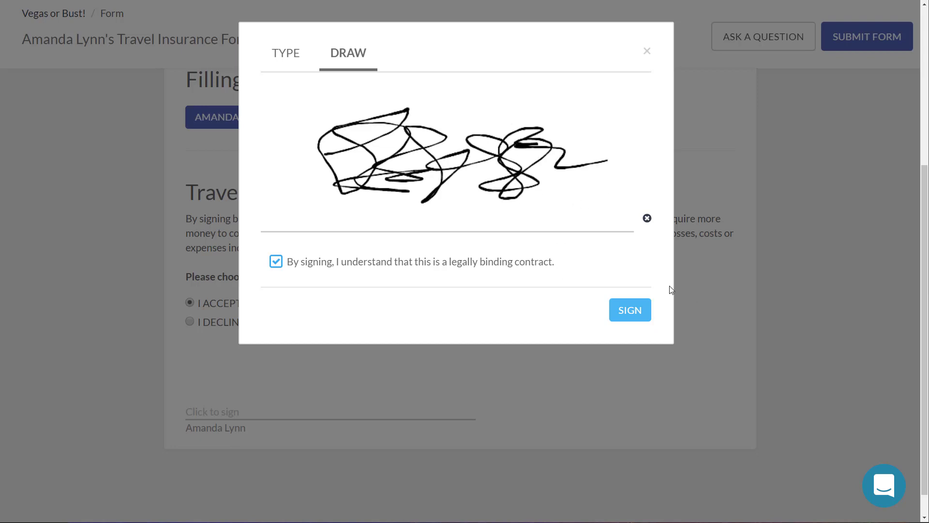
pyautogui.click(634, 310)
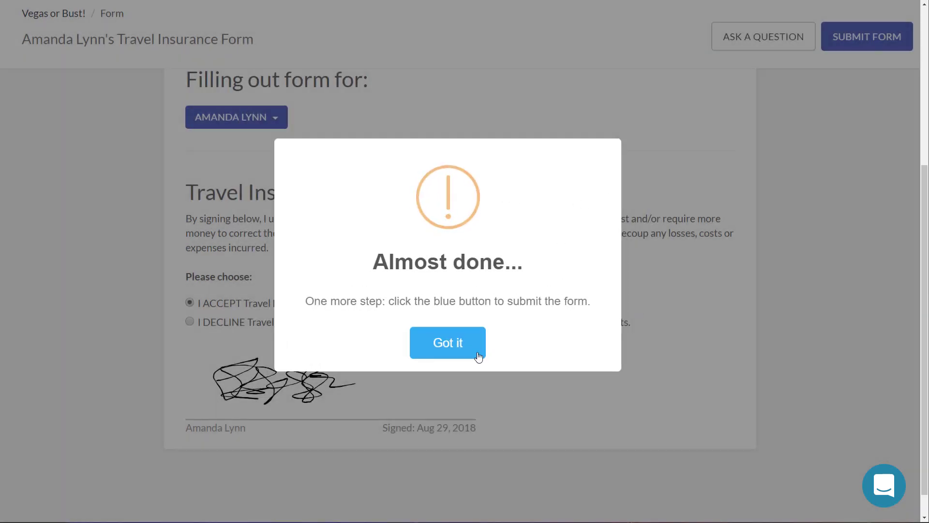
pyautogui.click(446, 350)
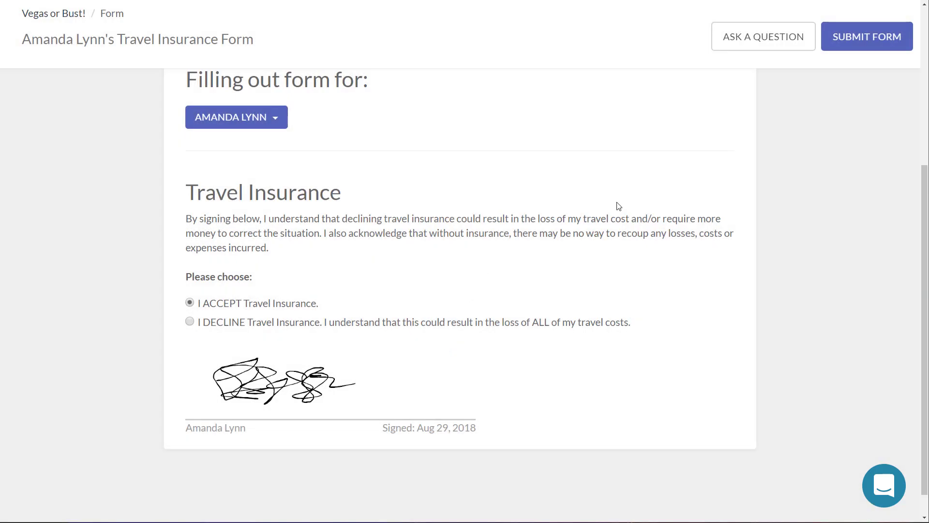
pyautogui.click(853, 43)
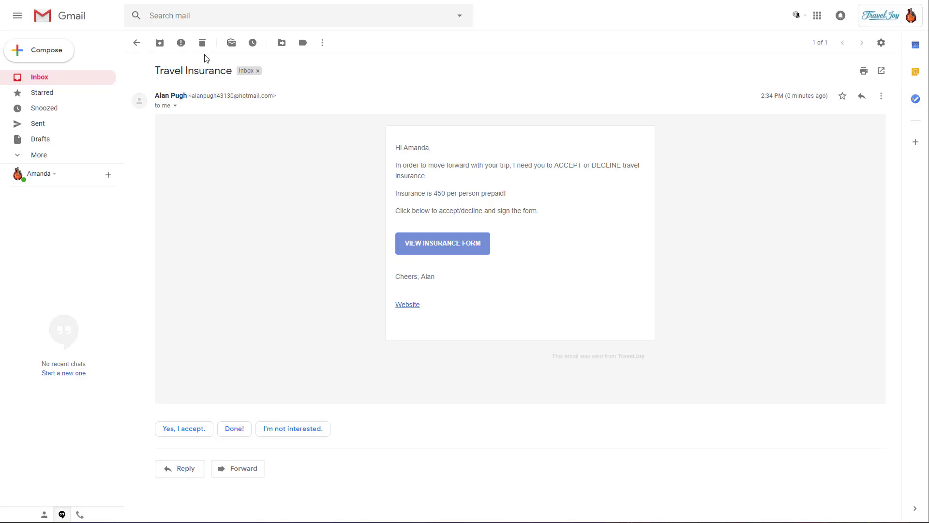
# Step: Delete the opened Travel Insurance email using the toolbar trash icon
pyautogui.click(202, 42)
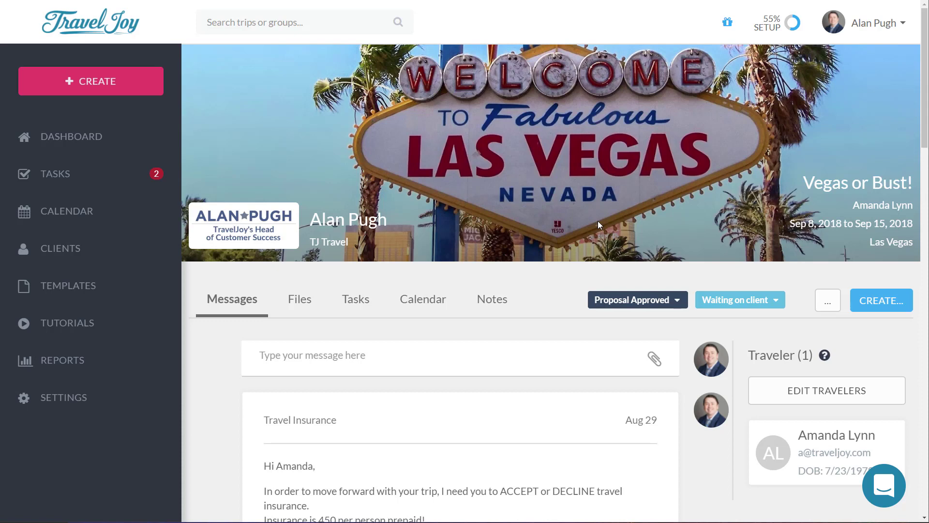
# Step: Create a direct invoice for the Vegas or Bust! trip and list its item templates
pyautogui.click(898, 308)
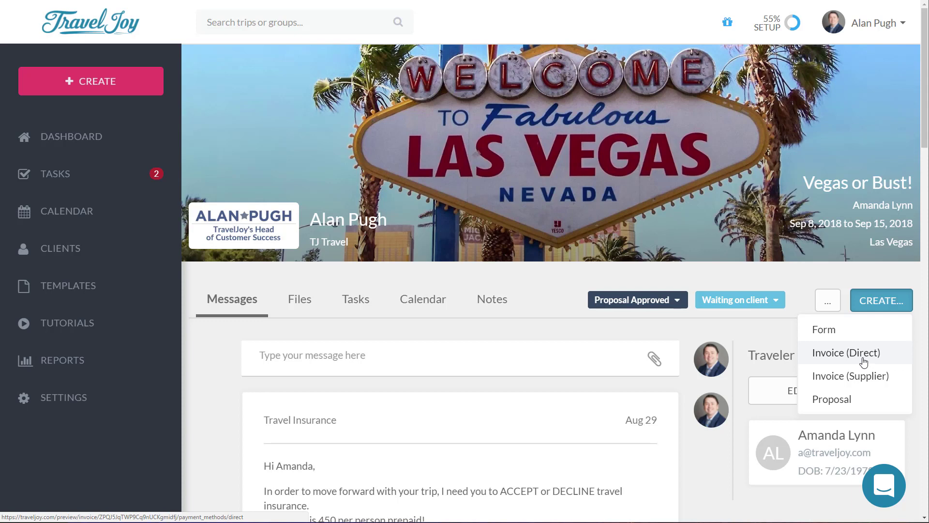
pyautogui.click(846, 353)
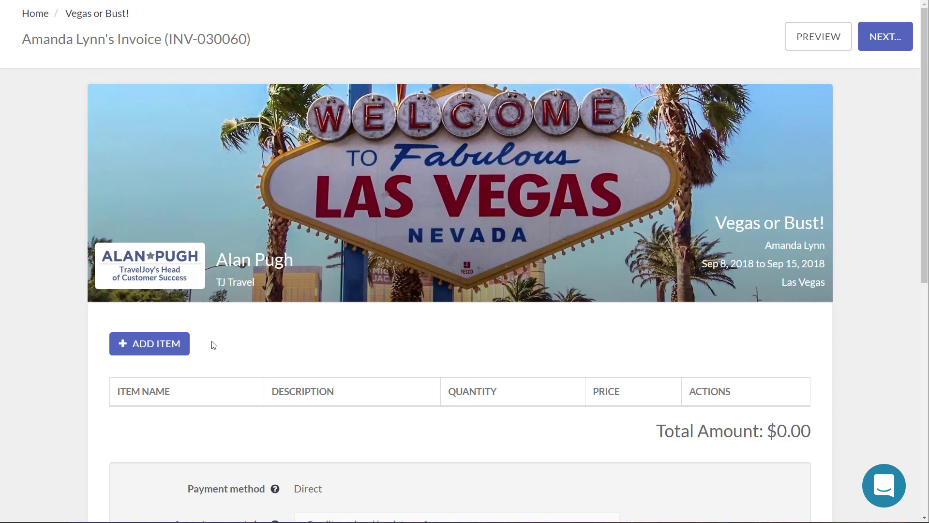
pyautogui.scroll(-2, 486, 232)
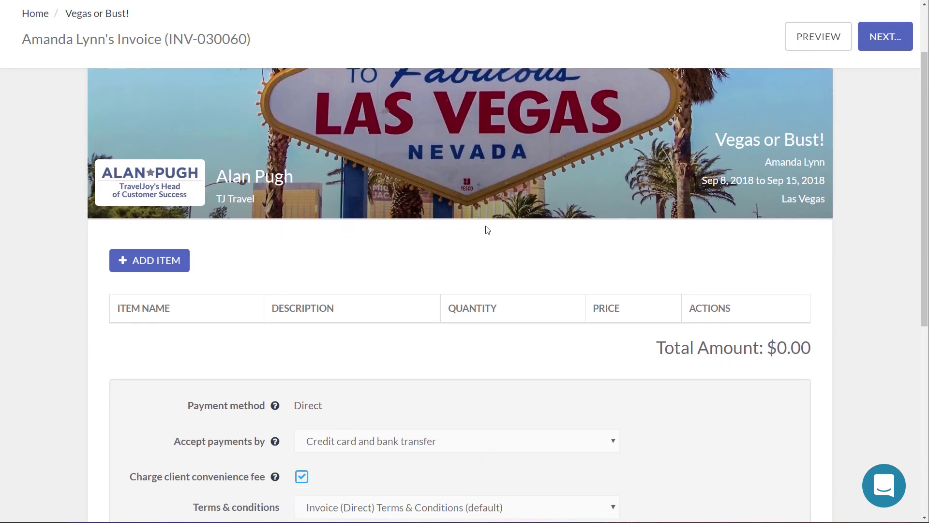
pyautogui.scroll(-1, 484, 230)
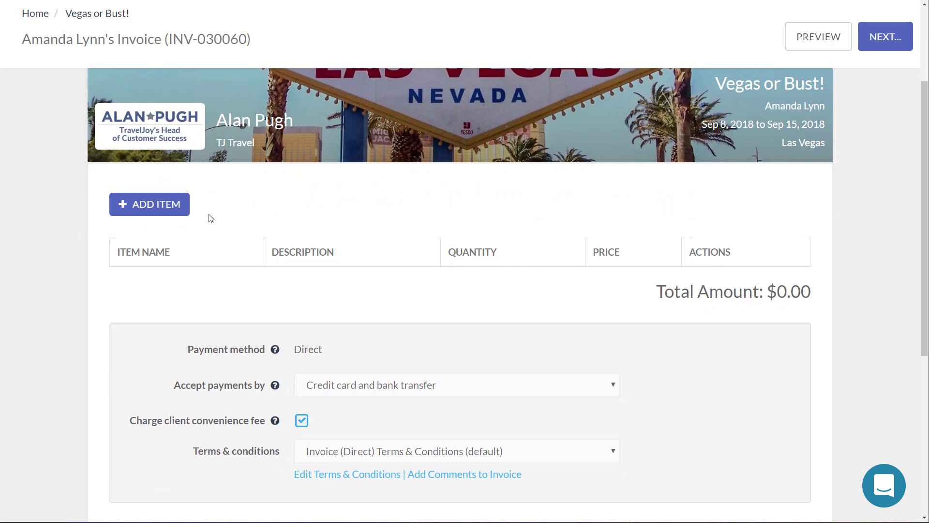
pyautogui.scroll(-5, 409, 182)
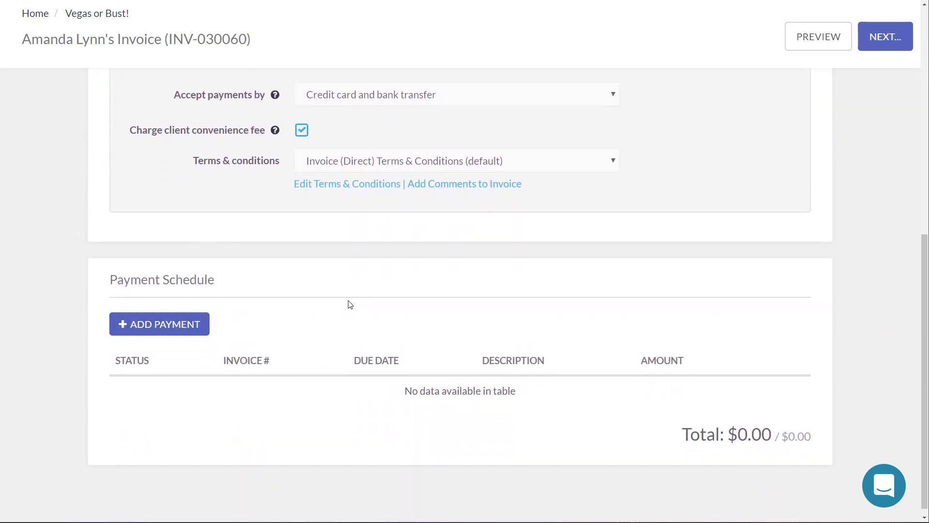
pyautogui.scroll(6, 329, 290)
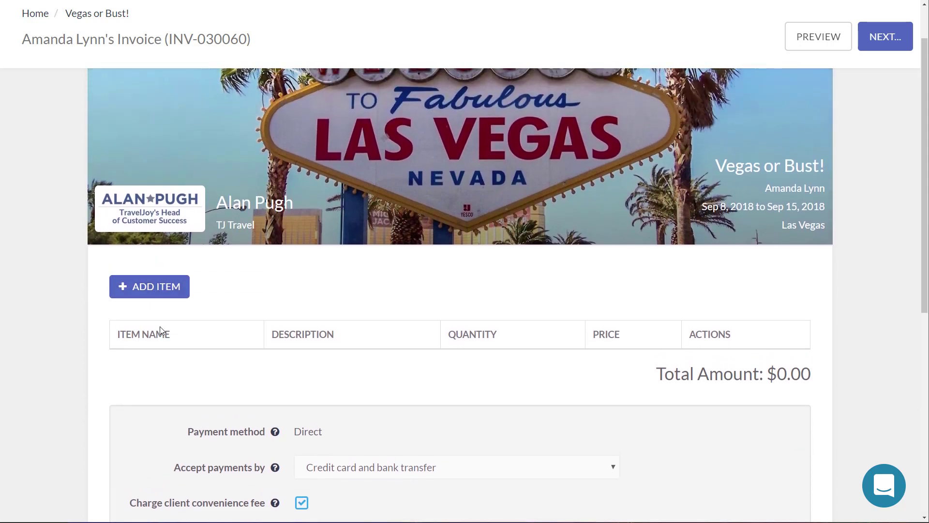
pyautogui.click(159, 293)
pyautogui.scroll(-2, 213, 382)
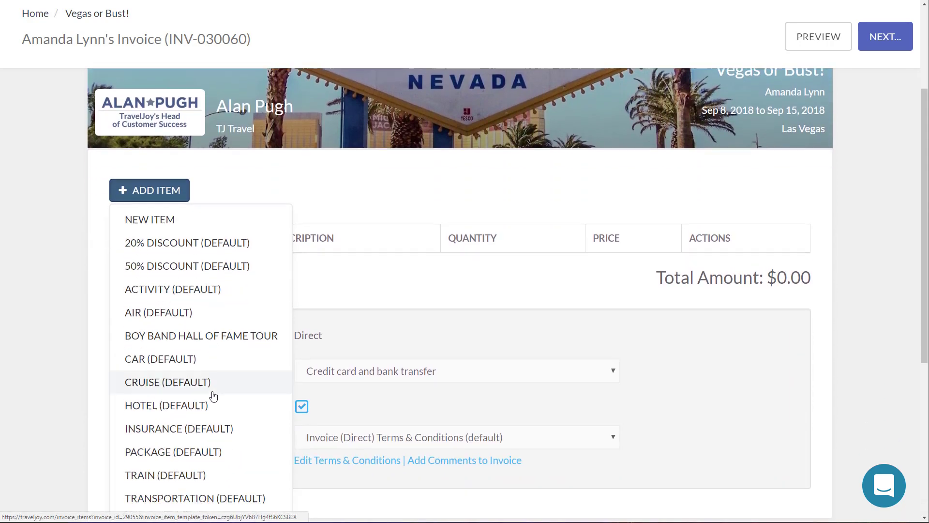
pyautogui.scroll(-1, 213, 396)
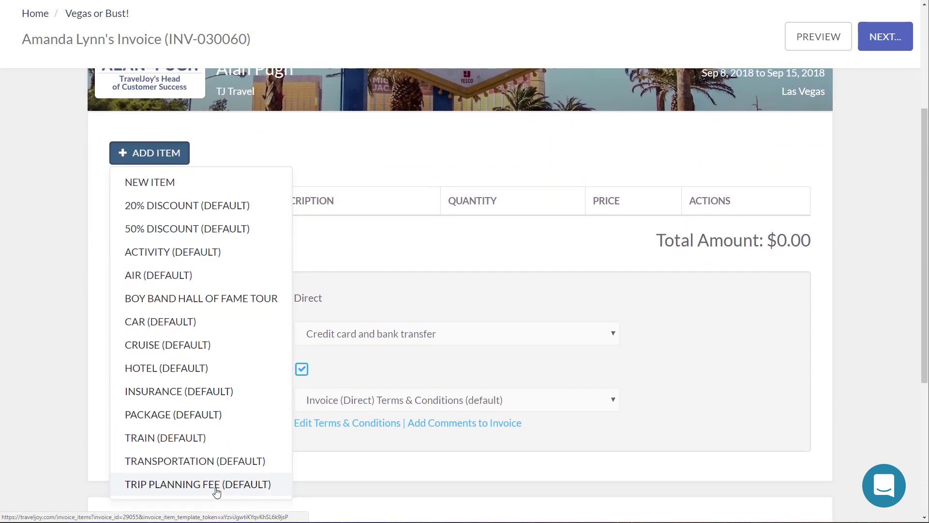
# Step: Add the Trip Planning Fee item with its unit cost lowered from 350.00 to 250.00
pyautogui.click(217, 485)
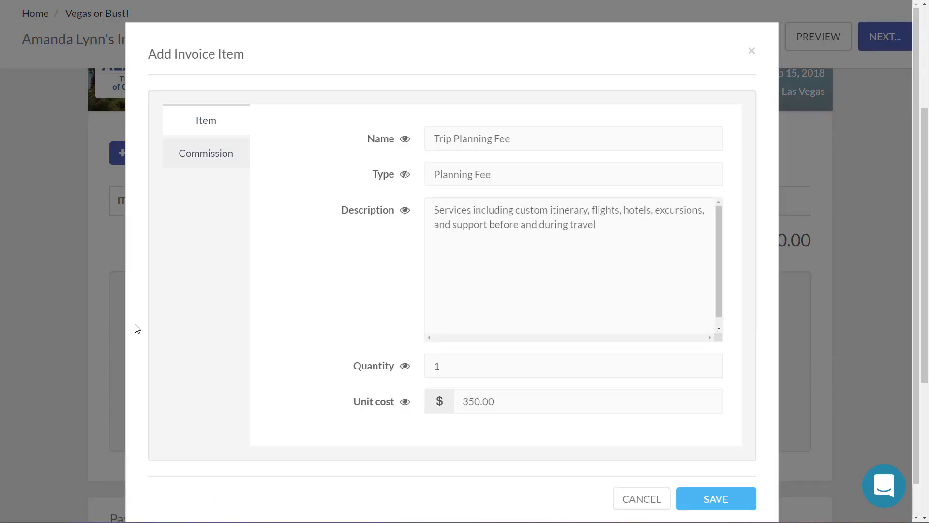
pyautogui.click(530, 391)
pyautogui.write('2')
pyautogui.click(714, 499)
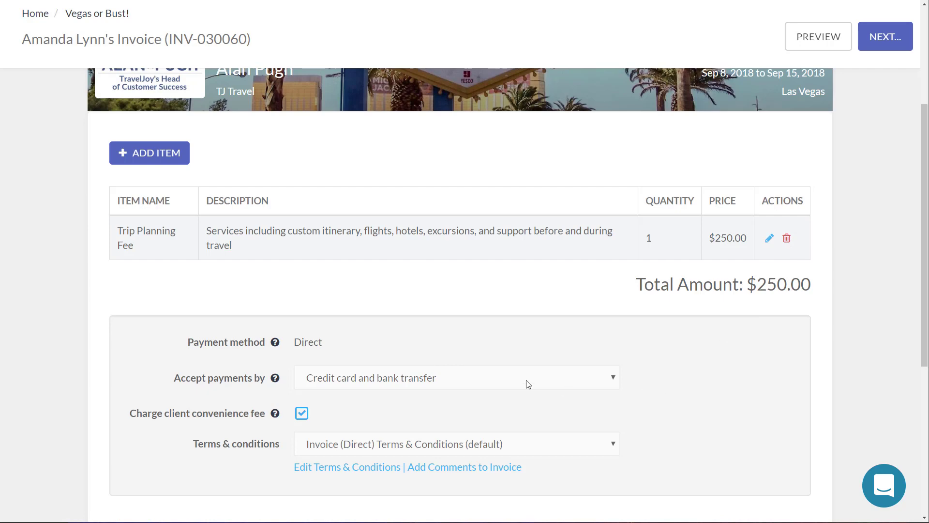
pyautogui.scroll(-2, 446, 370)
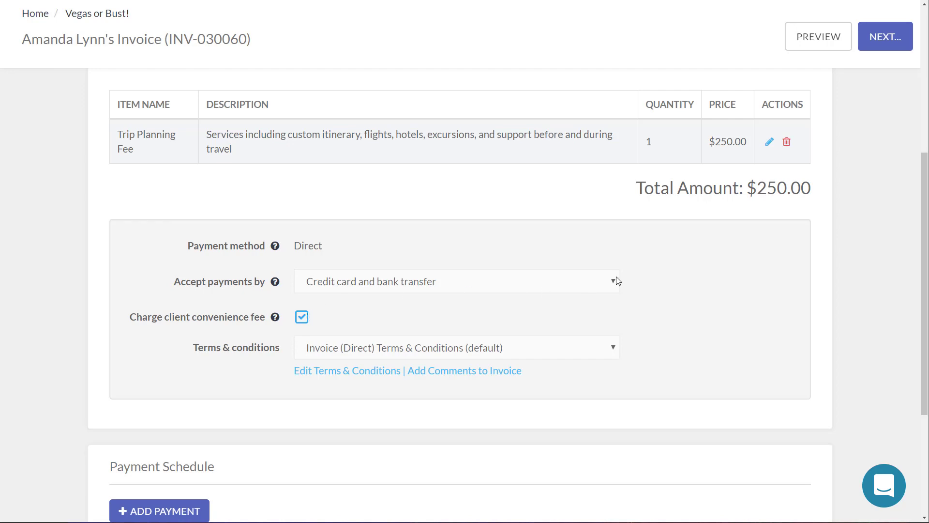
pyautogui.scroll(-2, 723, 285)
pyautogui.scroll(-2, 725, 285)
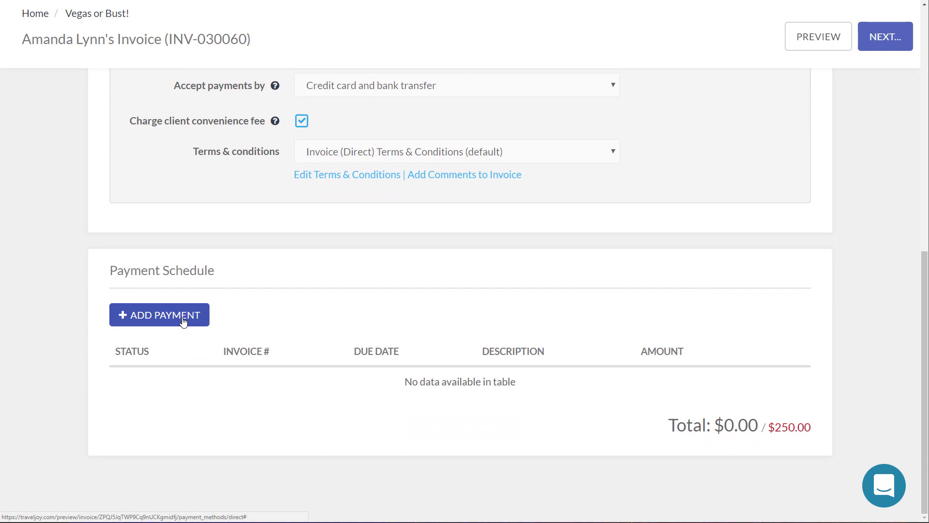
# Step: Add a $250.00 payment due 8/29/2018 to the payment schedule
pyautogui.click(183, 321)
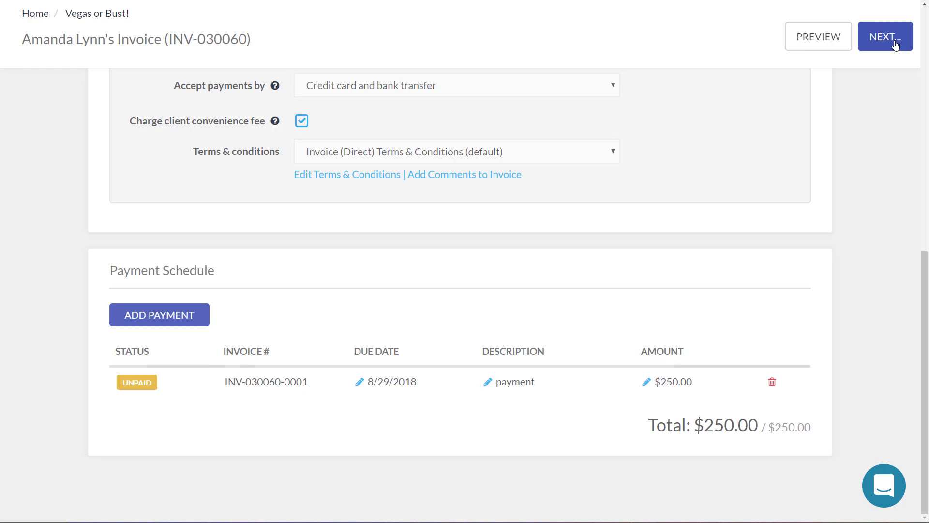
# Step: Save the invoice through Save & Review Email and send the invoice email
pyautogui.click(895, 44)
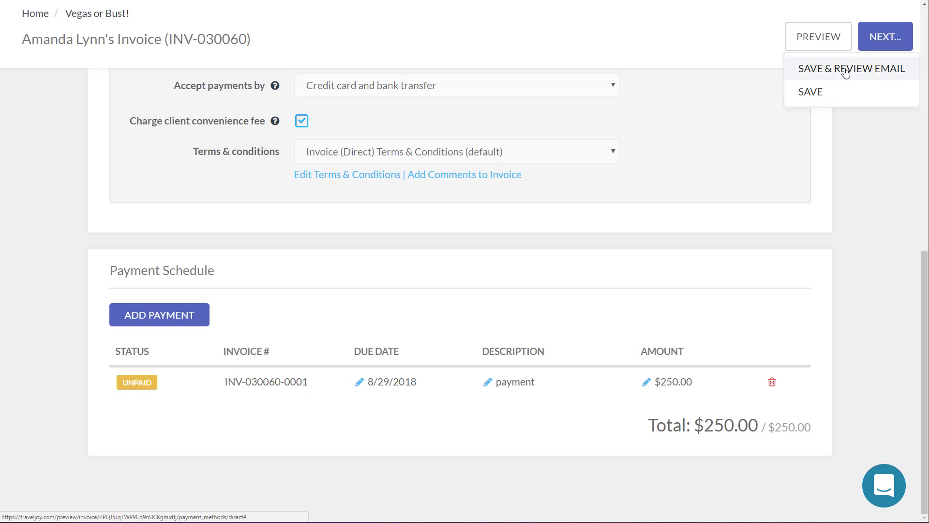
pyautogui.click(846, 72)
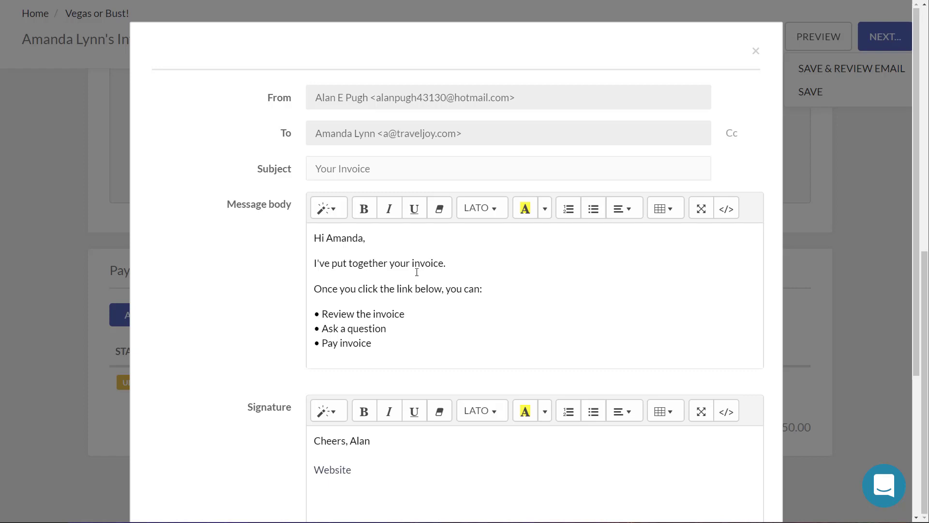
pyautogui.scroll(-4, 418, 273)
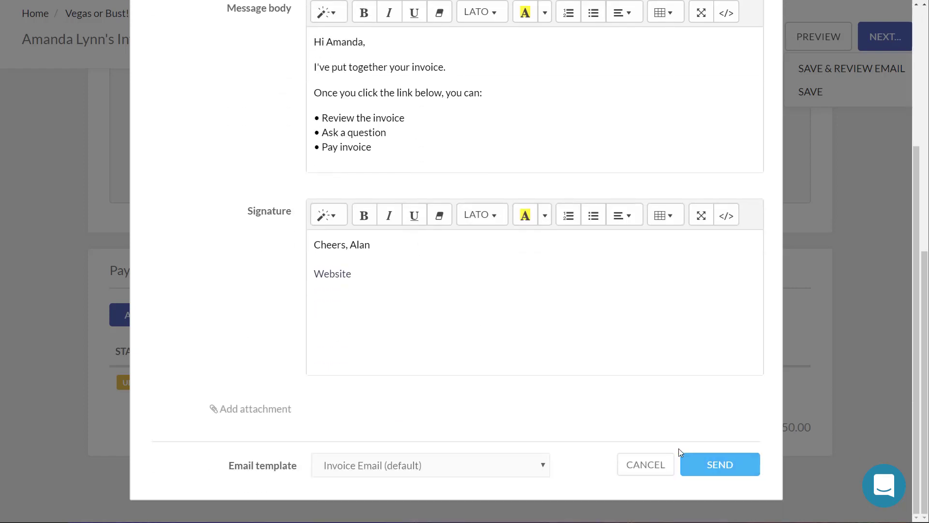
pyautogui.click(700, 472)
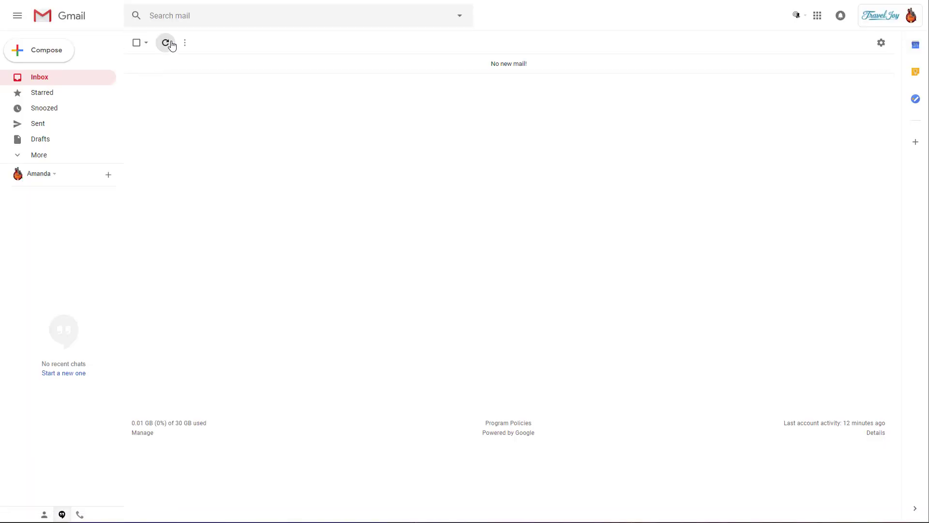
# Step: Refresh the Gmail inbox, open the 'Your Invoice' email and follow its Open Invoice link
pyautogui.click(166, 43)
pyautogui.click(365, 72)
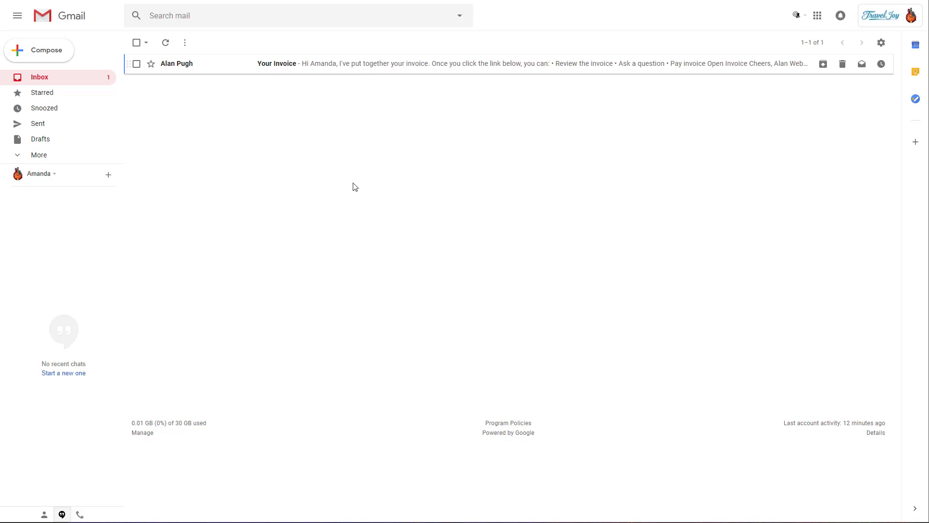
pyautogui.click(430, 252)
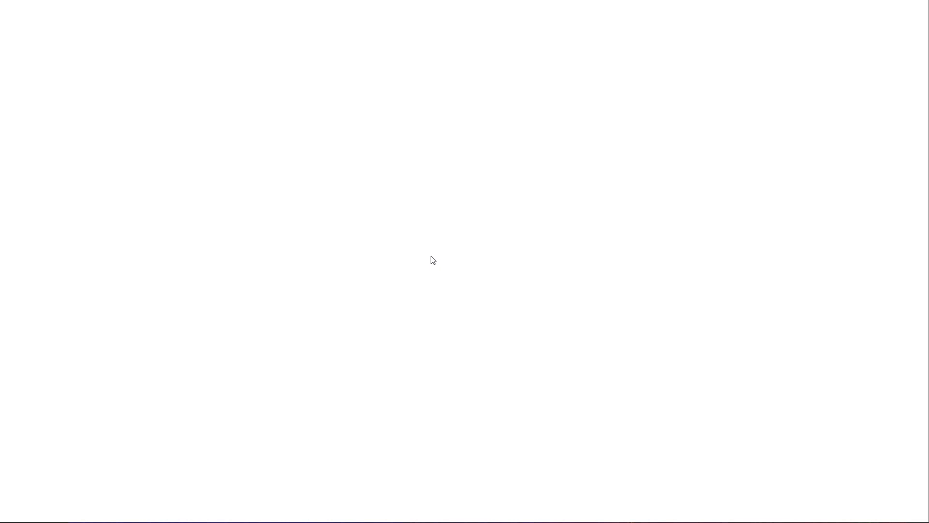
# Step: Highlight the Total Amount and $9.38 Convenience Fee lines and show the Pay Invoice options
pyautogui.scroll(-4, 622, 288)
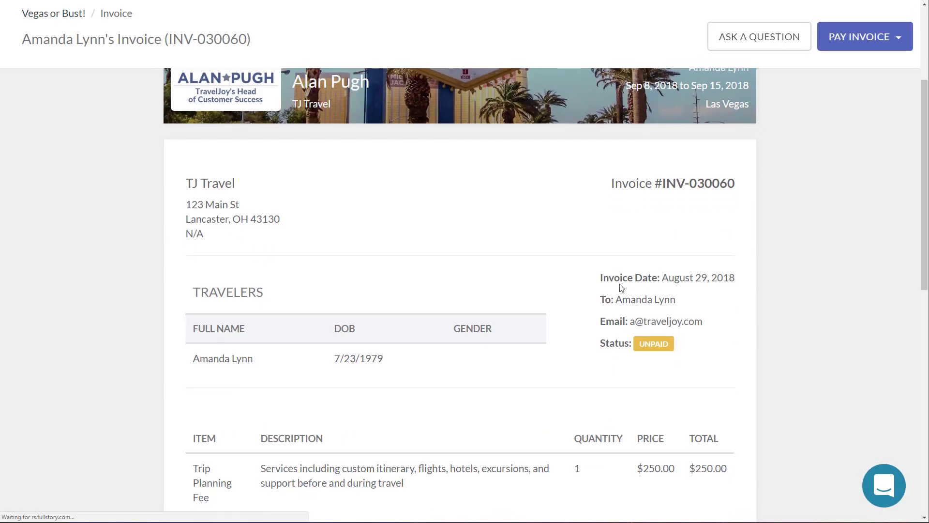
pyautogui.scroll(-3, 338, 218)
pyautogui.scroll(4, 199, 197)
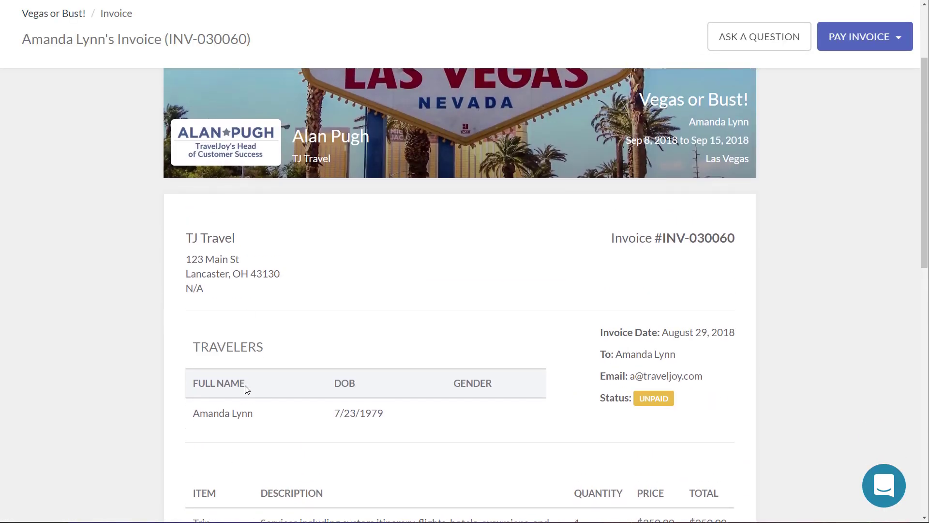
pyautogui.scroll(-5, 392, 321)
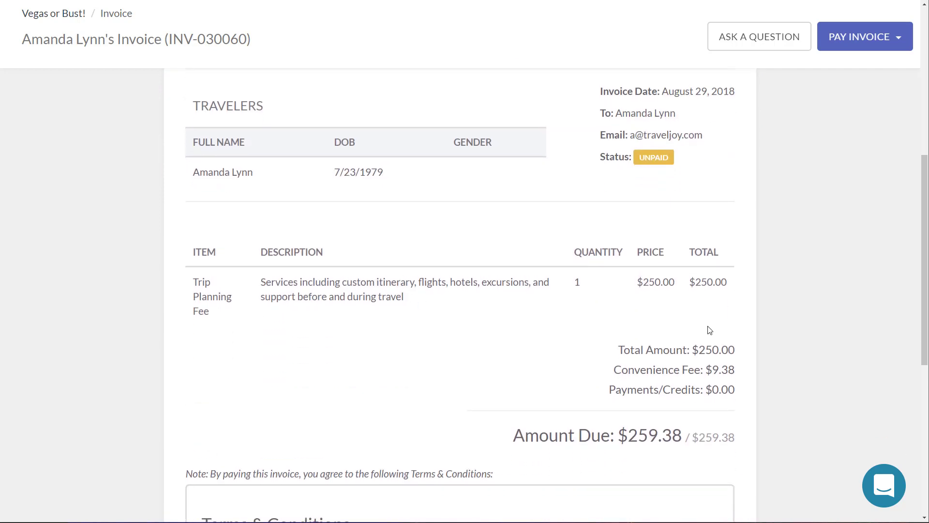
pyautogui.scroll(-2, 710, 330)
pyautogui.moveTo(617, 260); pyautogui.dragTo(758, 283)
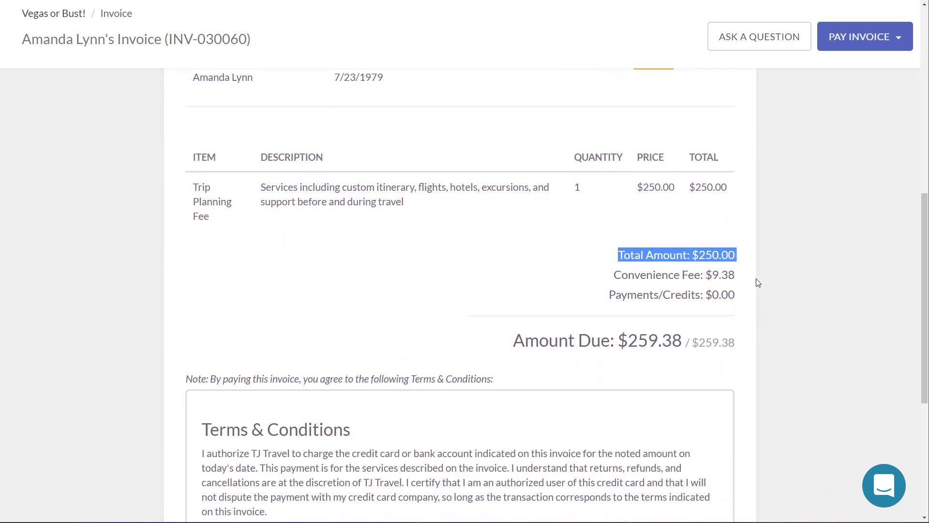
pyautogui.tripleClick(746, 274)
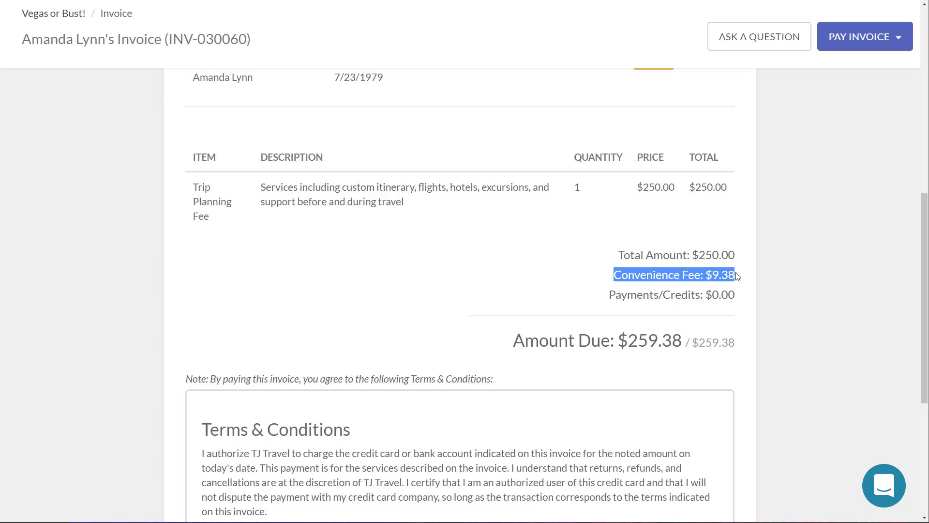
pyautogui.click(860, 43)
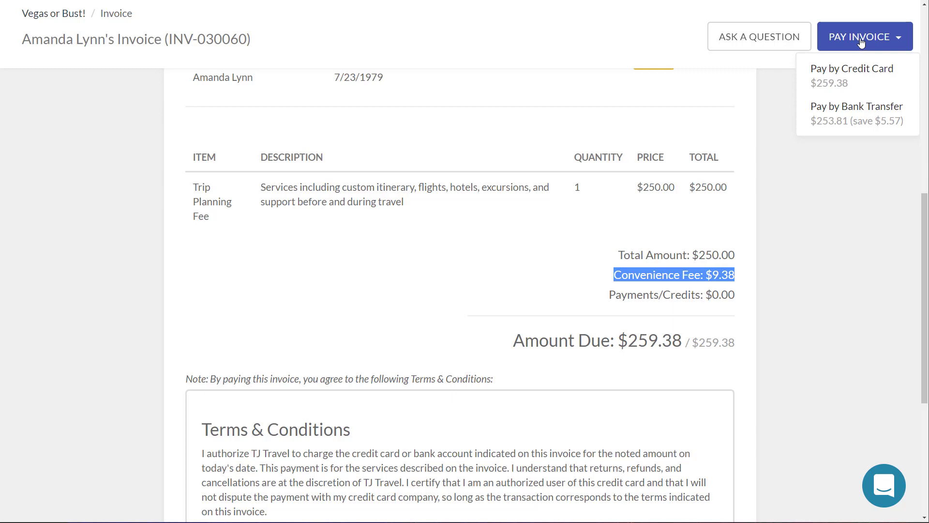
# Step: Open the credit card payment form, close it unpaid, and trash the test invoice email
pyautogui.click(848, 81)
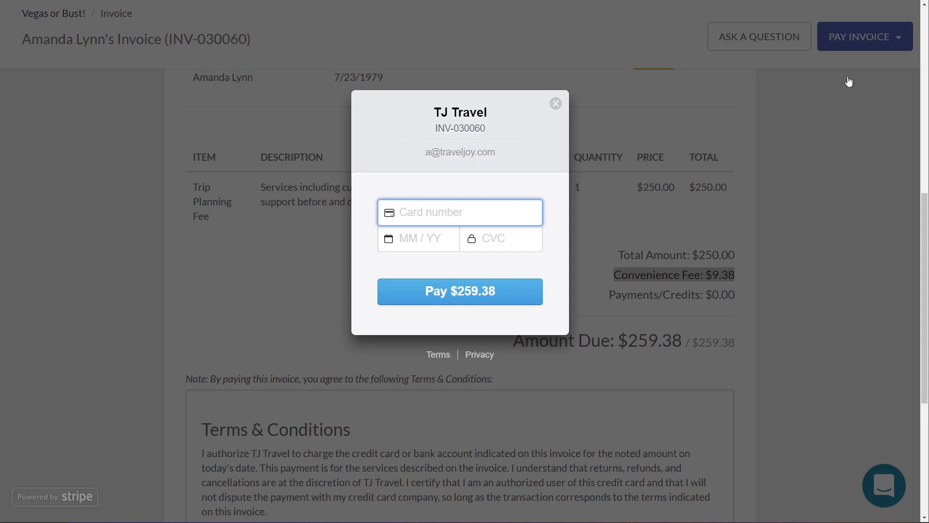
pyautogui.click(555, 105)
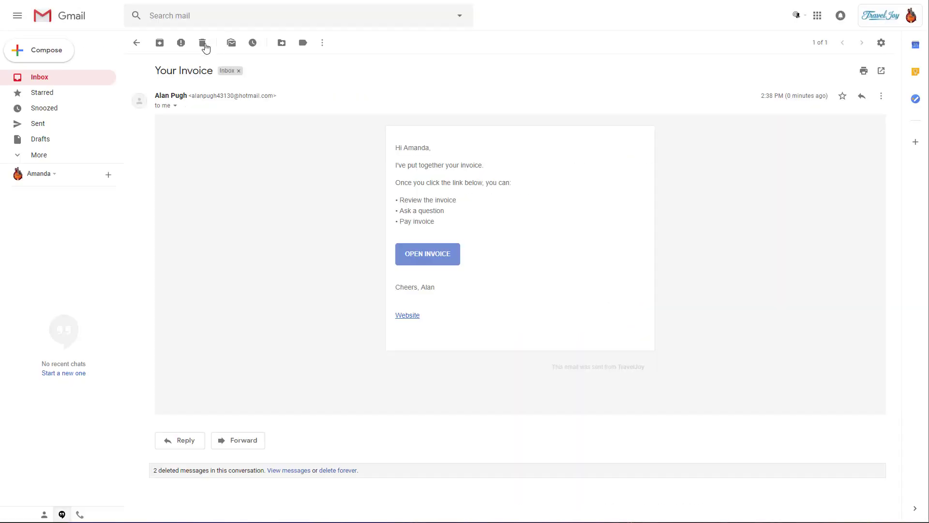
pyautogui.click(204, 42)
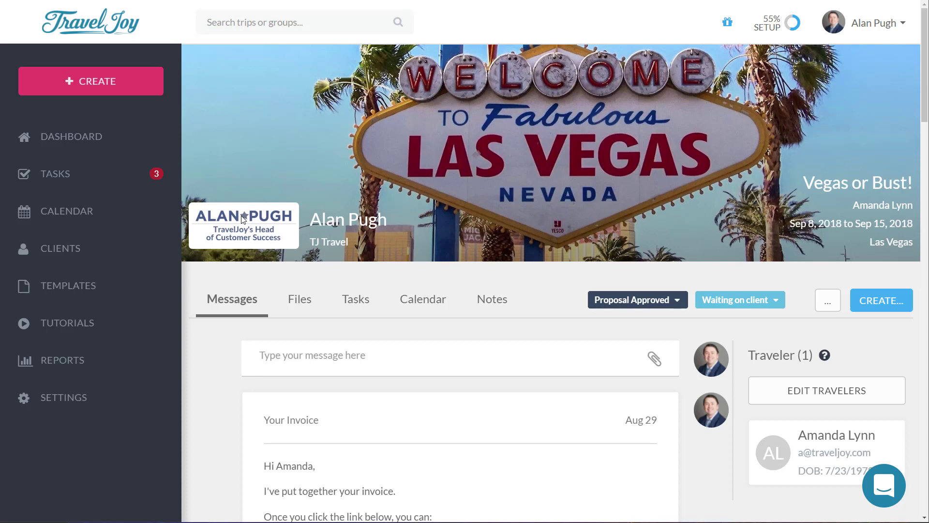
# Step: Start a supplier invoice for the Vegas or Bust! trip and list the item types
pyautogui.click(881, 306)
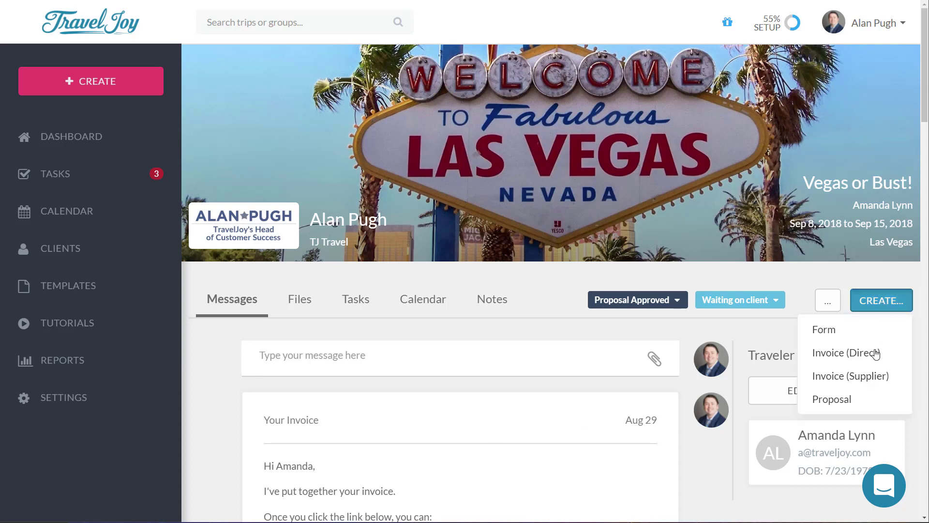
pyautogui.click(864, 381)
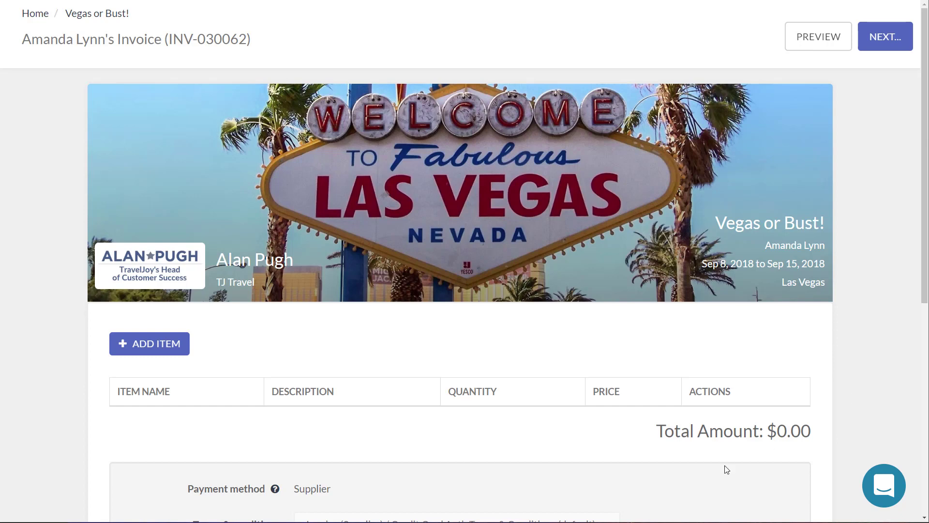
pyautogui.scroll(-3, 448, 440)
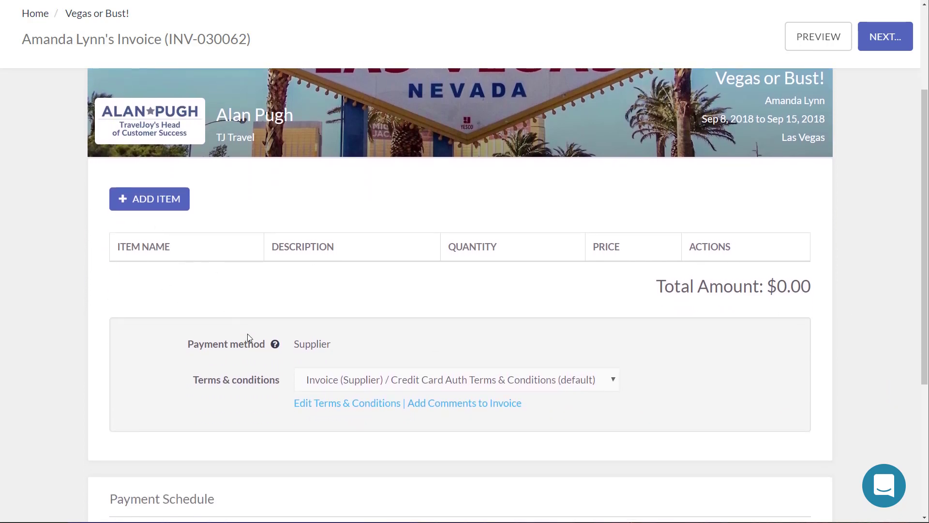
pyautogui.scroll(-4, 261, 421)
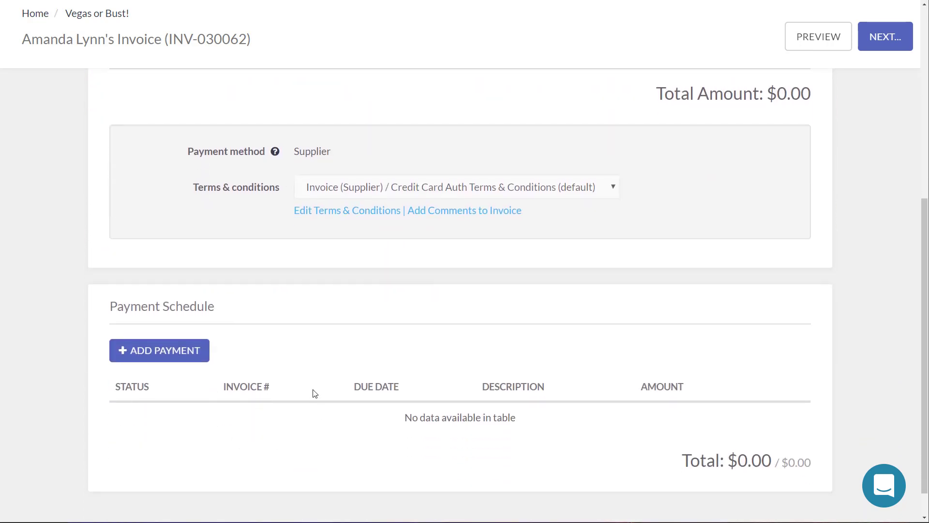
pyautogui.scroll(4, 314, 421)
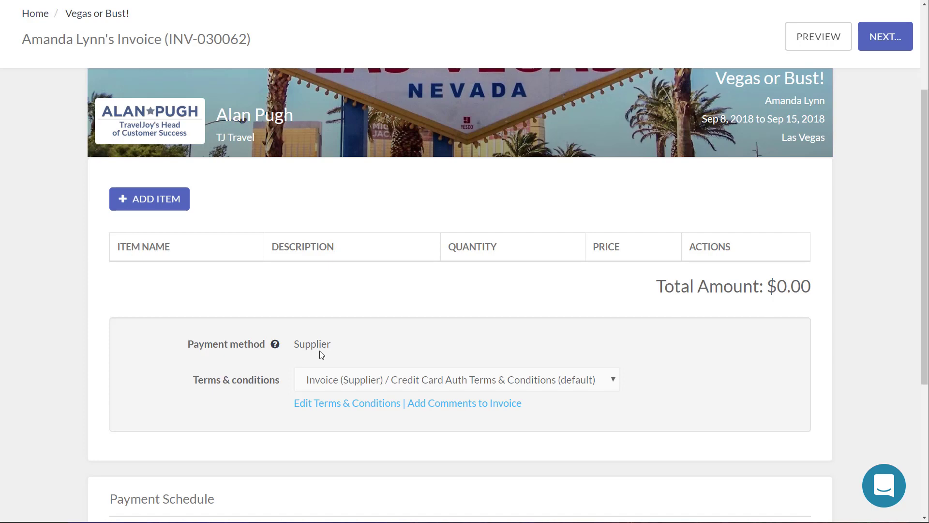
pyautogui.click(160, 206)
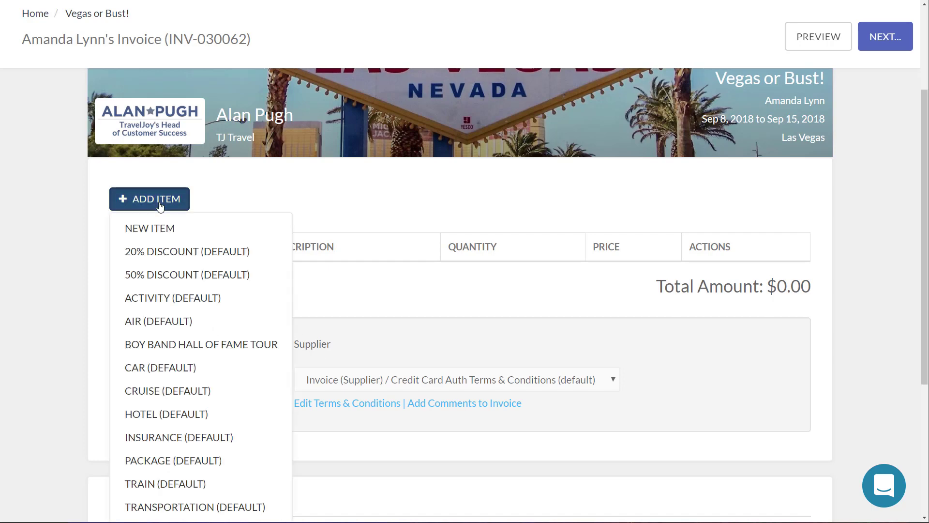
# Step: Add a Hotel item with unit cost 1500, the confirmation number, and hotel Hilton GV Grand Elara
pyautogui.click(175, 417)
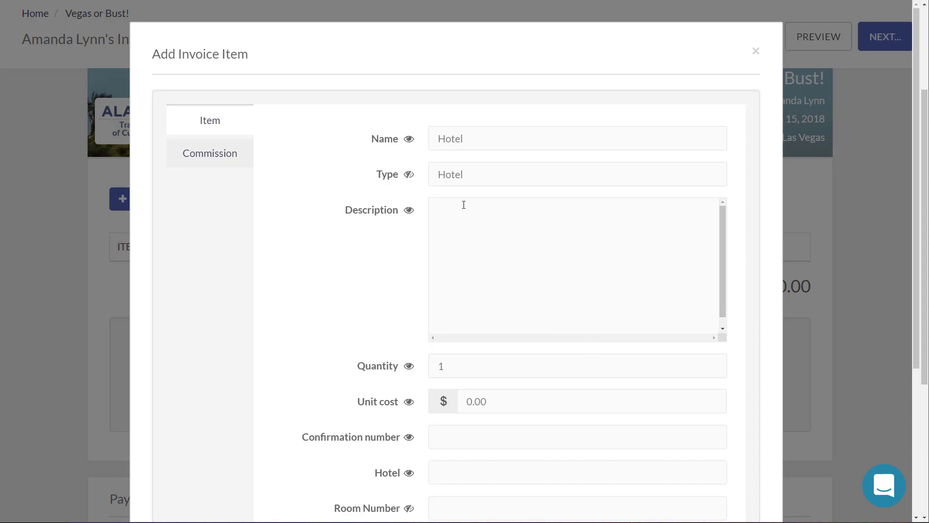
pyautogui.scroll(-2, 508, 397)
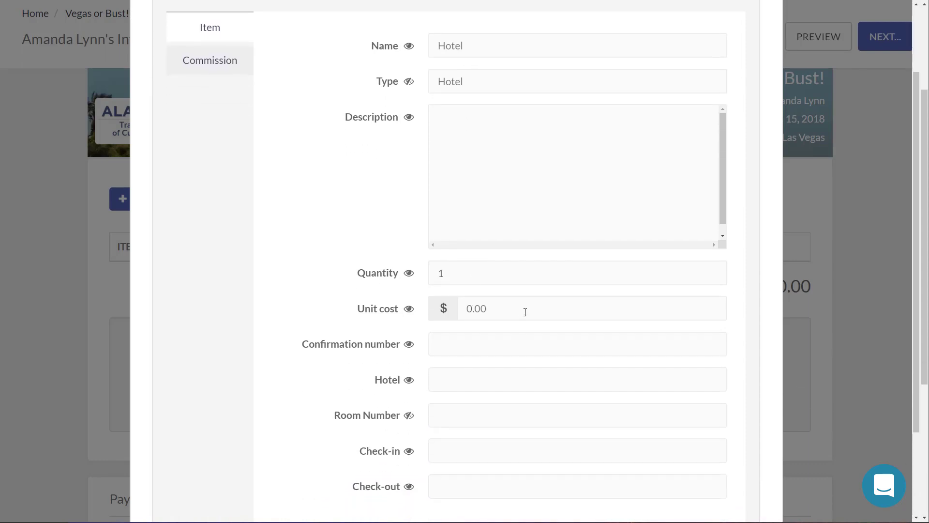
pyautogui.click(522, 309)
pyautogui.write('1500')
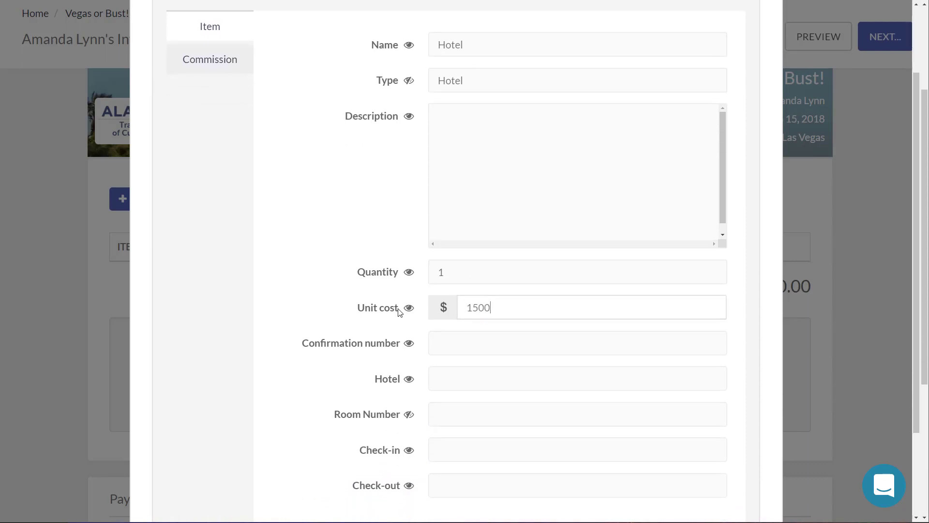
pyautogui.click(509, 338)
pyautogui.write('ASDADT')
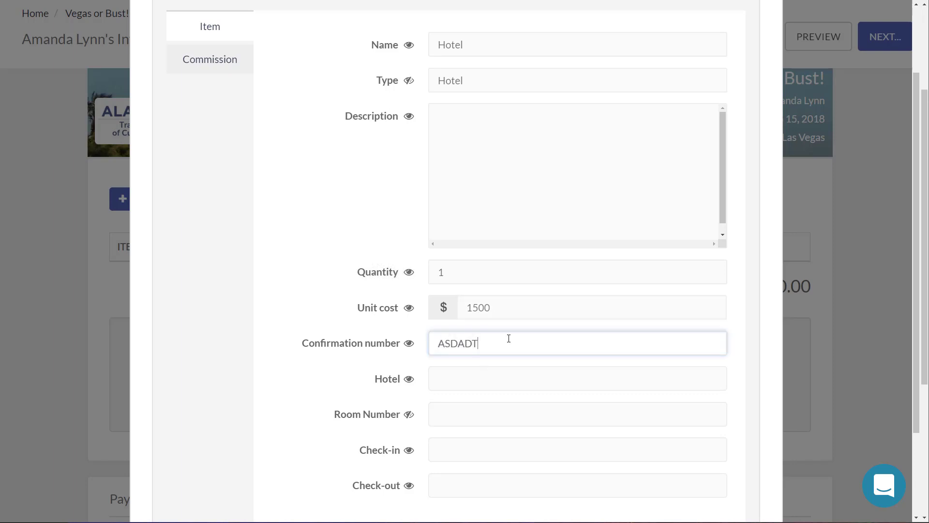
pyautogui.write('344-DSS')
pyautogui.click(529, 384)
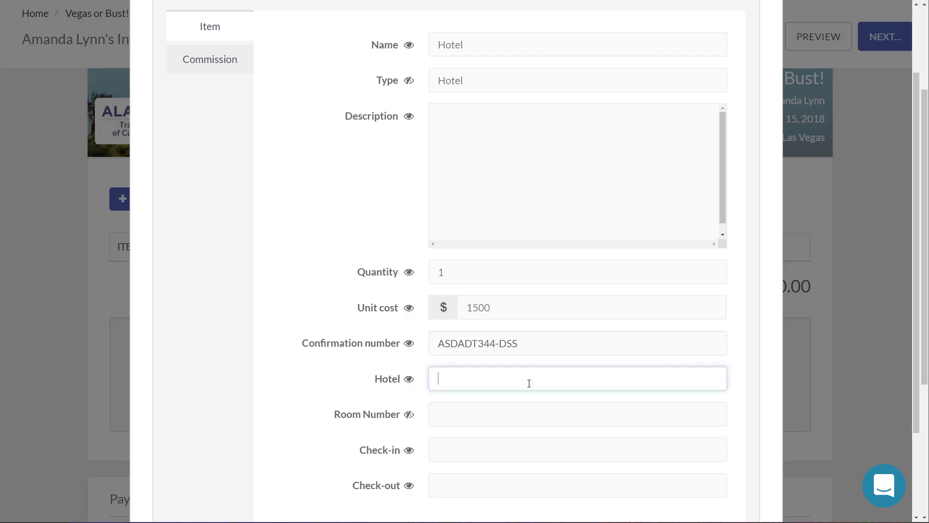
pyautogui.write('Hilton GV Grand Elara')
# Step: Set room 444, check-in 9/8/2018 3:00 PM and check-out 9/15/2018 11:00 AM
pyautogui.click(492, 420)
pyautogui.write('444')
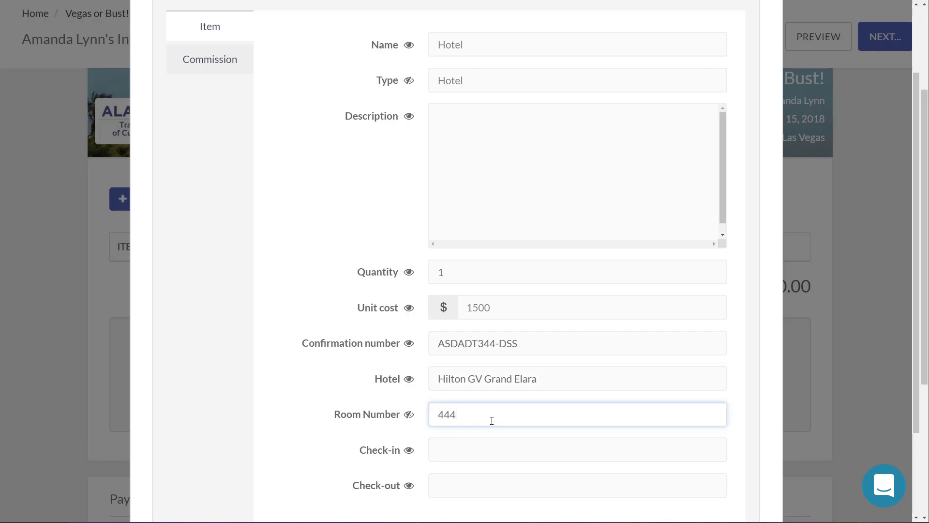
pyautogui.click(490, 452)
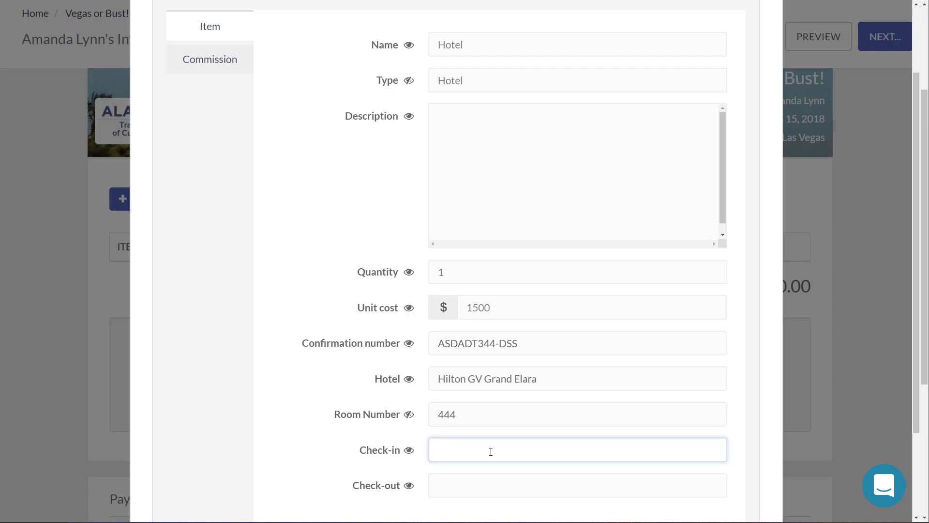
pyautogui.write('9/8/2018 1')
pyautogui.press('BackSpace')
pyautogui.write('3:00 PM')
pyautogui.press('Tab')
pyautogui.write('9/15/2018')
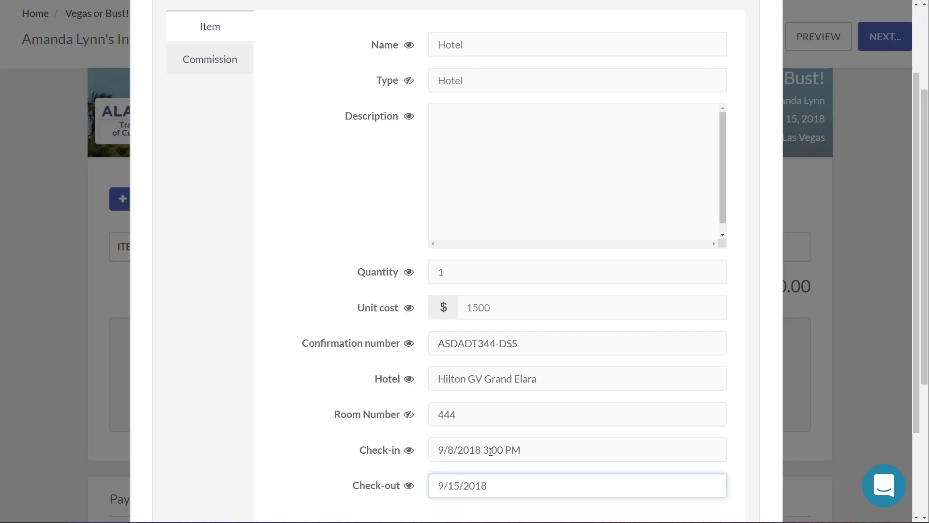
pyautogui.write(' 11:00 AM')
pyautogui.scroll(-3, 539, 354)
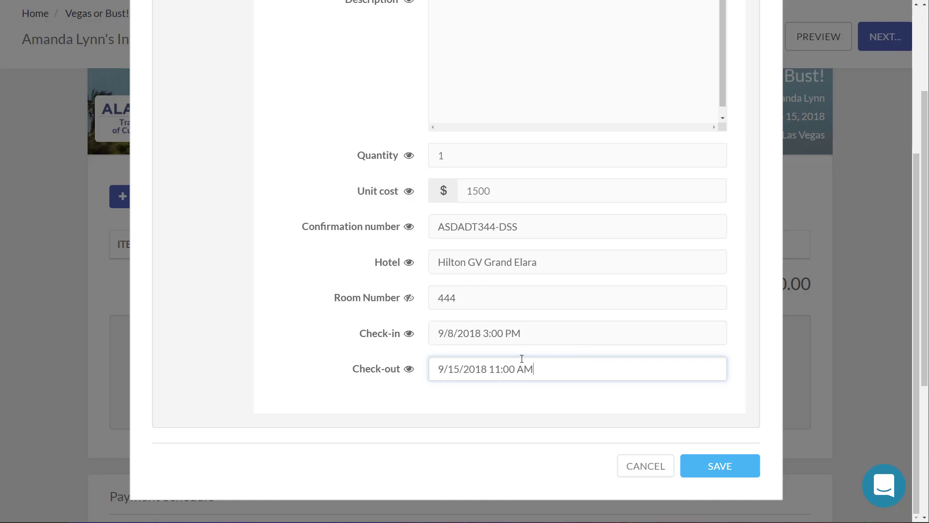
pyautogui.scroll(5, 436, 301)
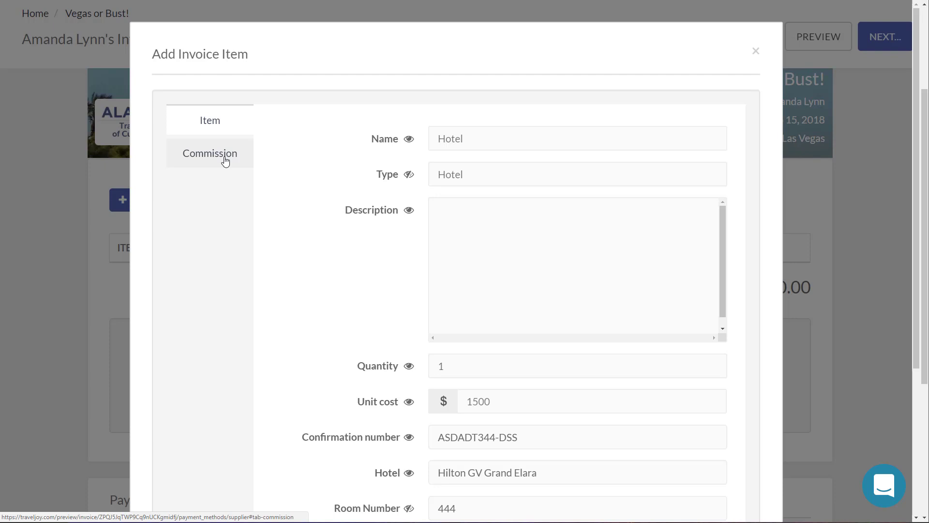
# Step: On the Commission tab, set supplier Hilton and booking date 8/29/2018
pyautogui.click(226, 161)
pyautogui.click(471, 145)
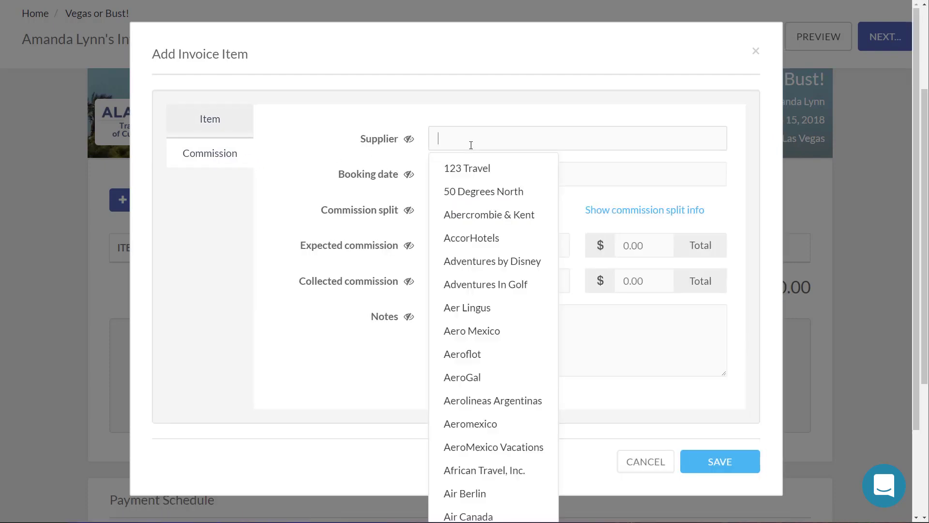
pyautogui.write('H')
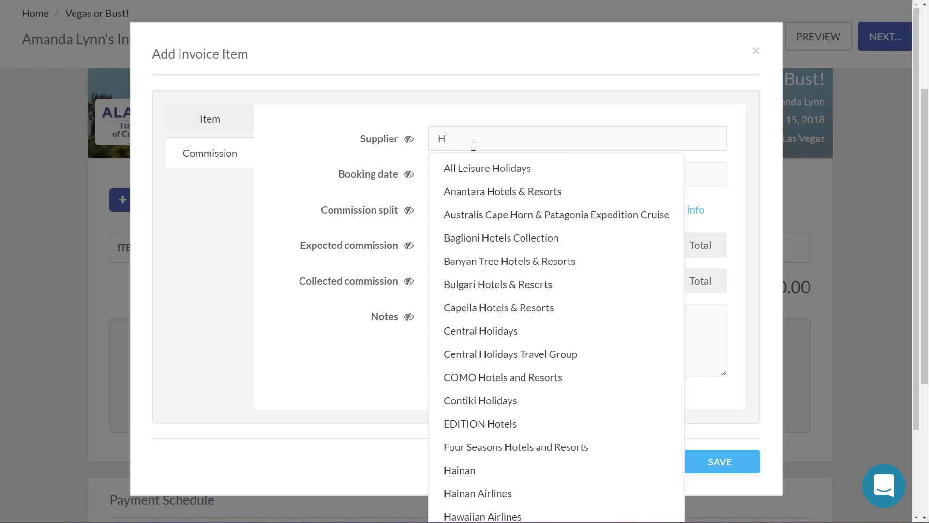
pyautogui.write('ilton')
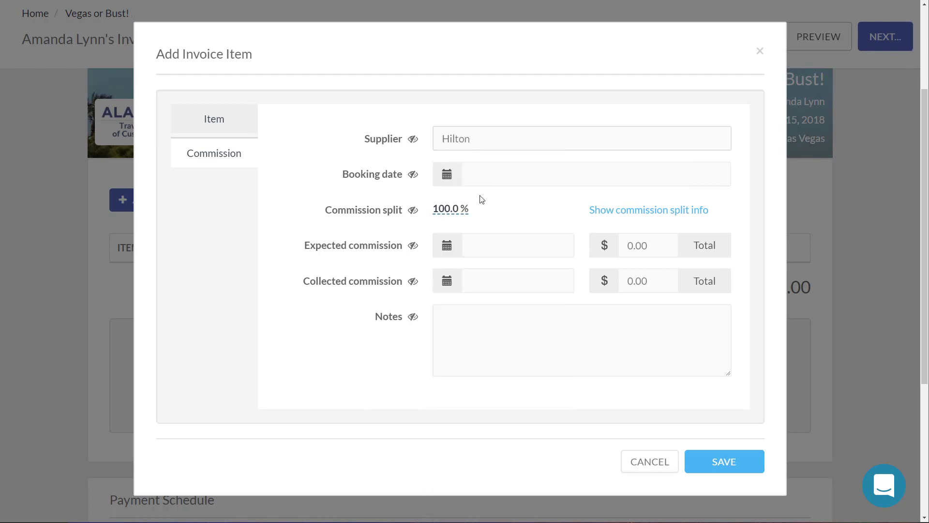
pyautogui.click(498, 170)
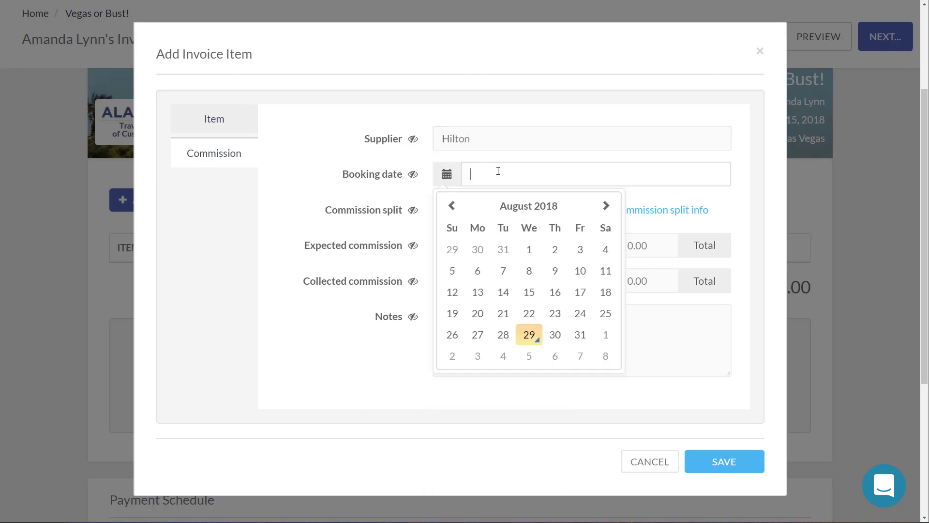
pyautogui.click(529, 337)
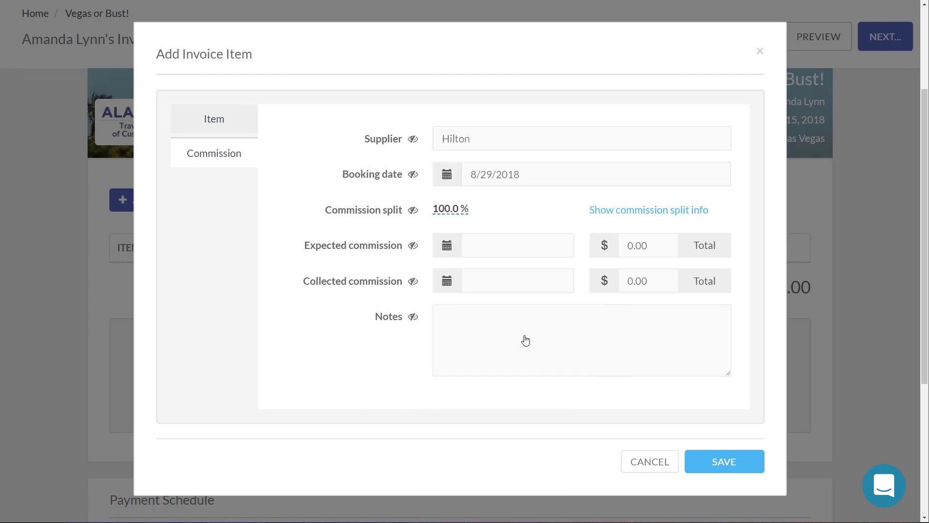
# Step: Expect a $100 commission on 10/11/2018 and save the Hotel item
pyautogui.click(527, 244)
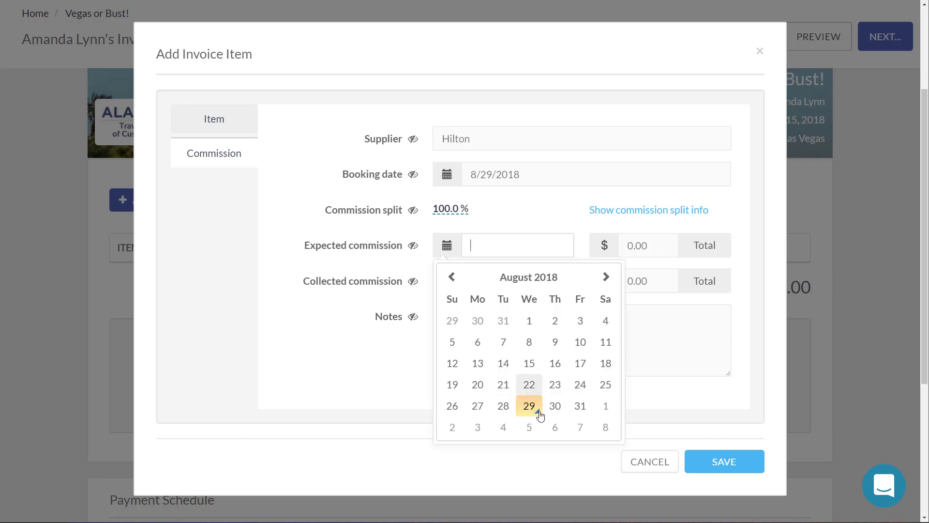
pyautogui.click(606, 278)
pyautogui.click(606, 277)
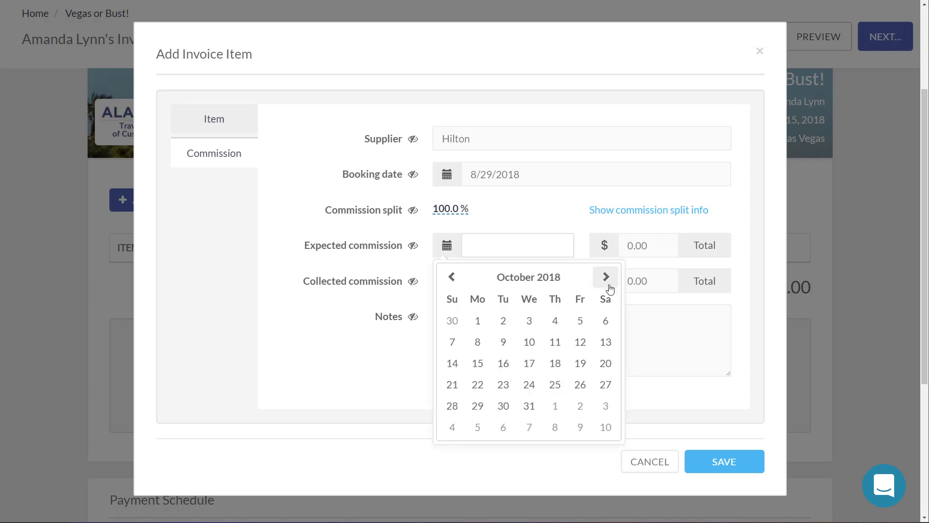
pyautogui.click(555, 344)
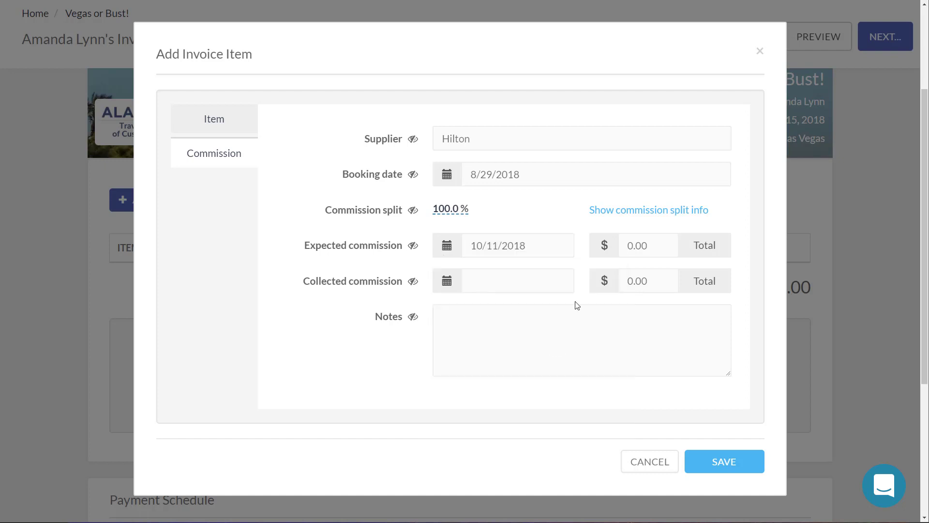
pyautogui.doubleClick(667, 247)
pyautogui.write('100')
pyautogui.click(291, 370)
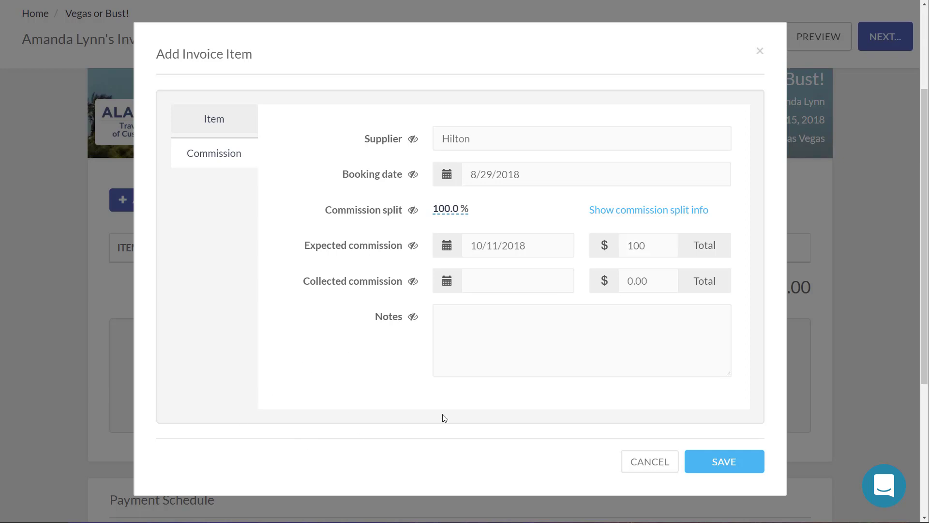
pyautogui.click(739, 461)
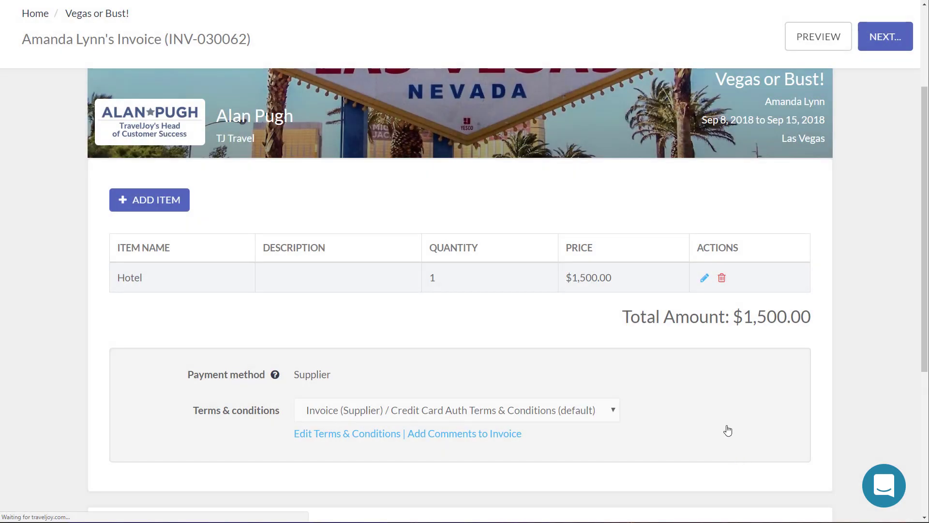
# Step: Add a first scheduled payment of $150.00 described as 'deposit', due 8/29/2018
pyautogui.scroll(-4, 770, 382)
pyautogui.scroll(3, 585, 371)
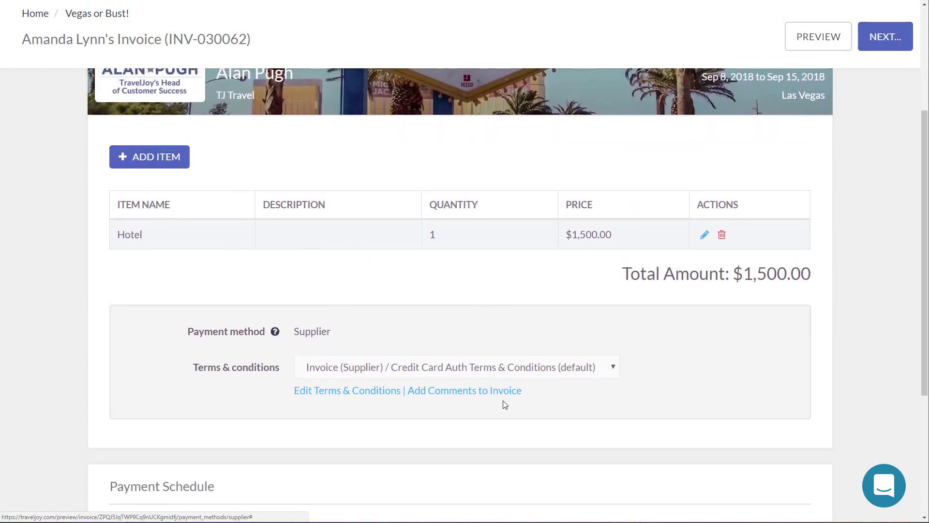
pyautogui.scroll(-4, 489, 419)
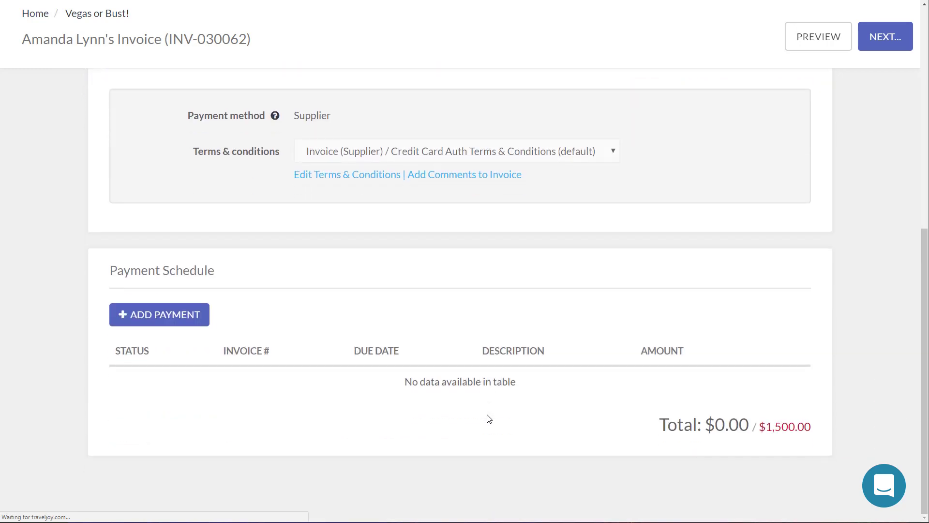
pyautogui.click(173, 319)
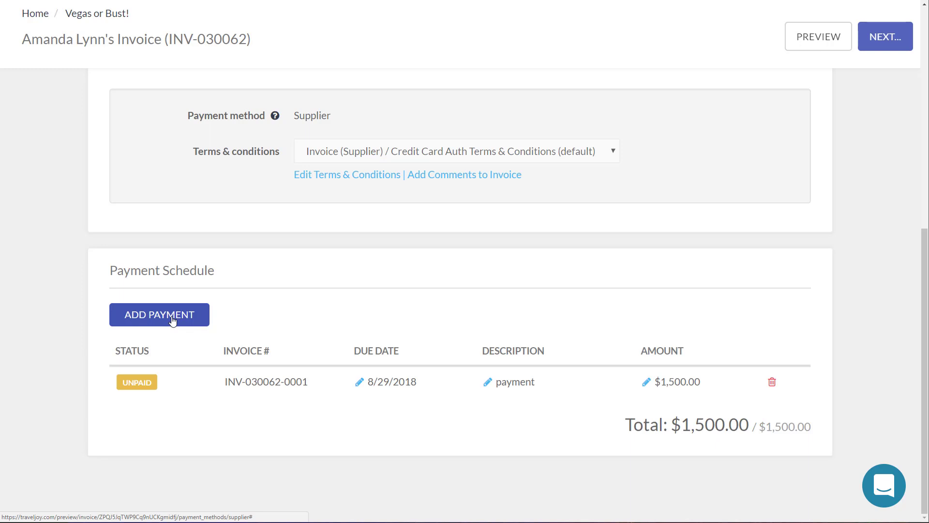
pyautogui.click(691, 384)
pyautogui.press('BackSpace')
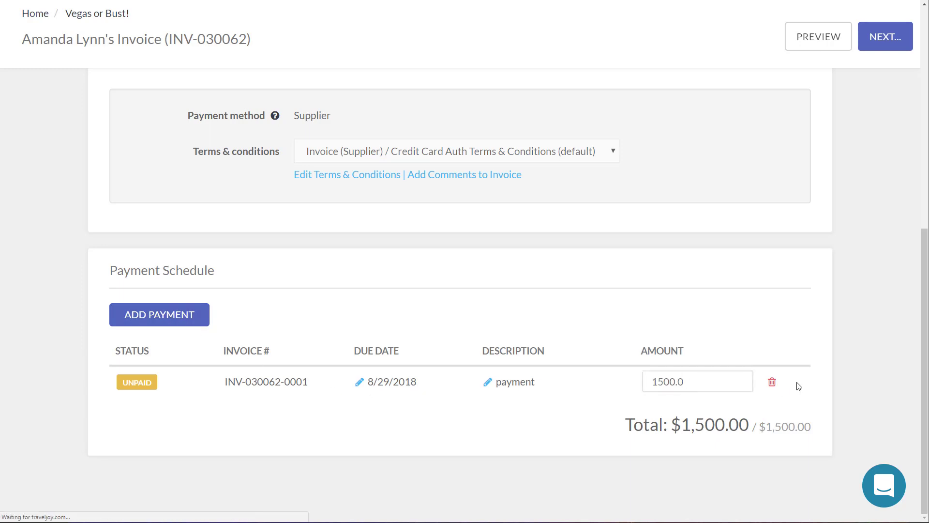
pyautogui.press('BackSpace')
pyautogui.press('BackSpace')
pyautogui.press('BackSpace')
pyautogui.tripleClick(865, 294)
pyautogui.click(855, 302)
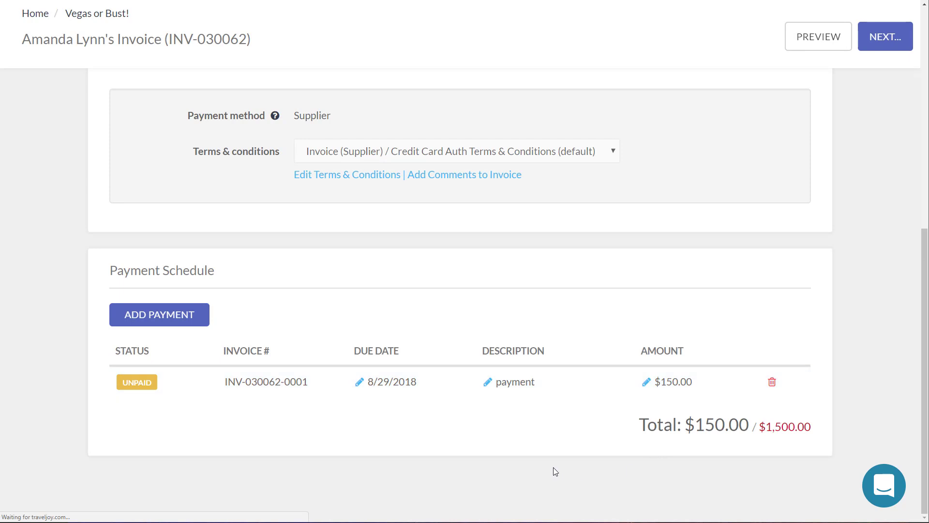
pyautogui.click(517, 382)
pyautogui.moveTo(541, 383); pyautogui.dragTo(429, 377)
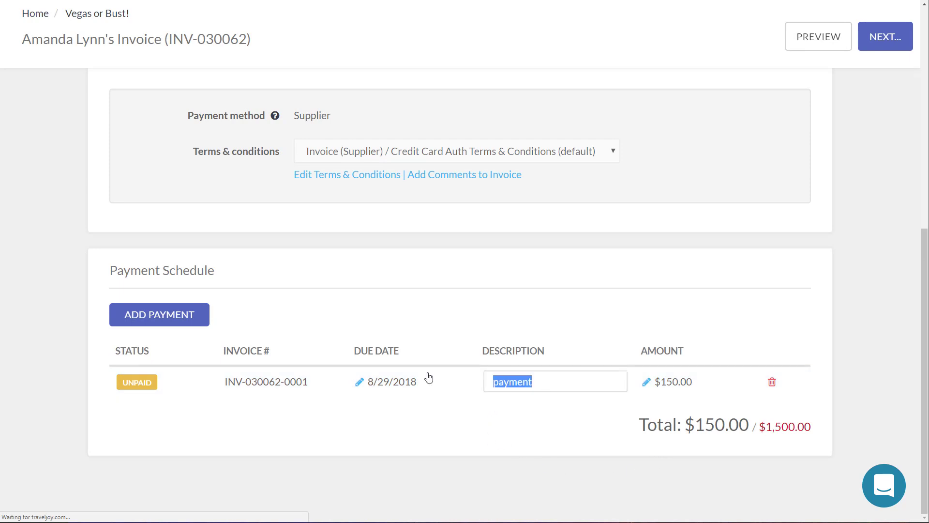
pyautogui.write('deposit')
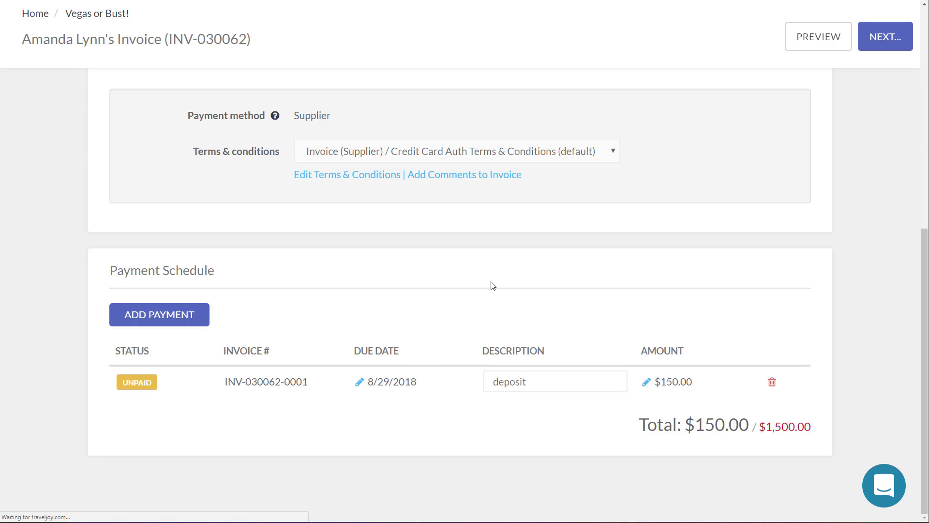
# Step: Add a second $1,350.00 payment due 9/28/2018 and relabel it 'final payment'
pyautogui.click(170, 323)
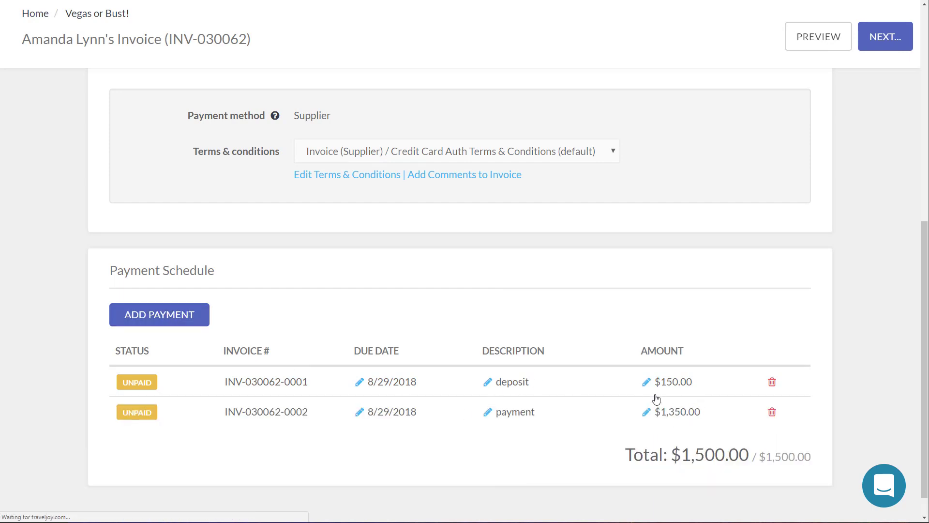
pyautogui.click(391, 412)
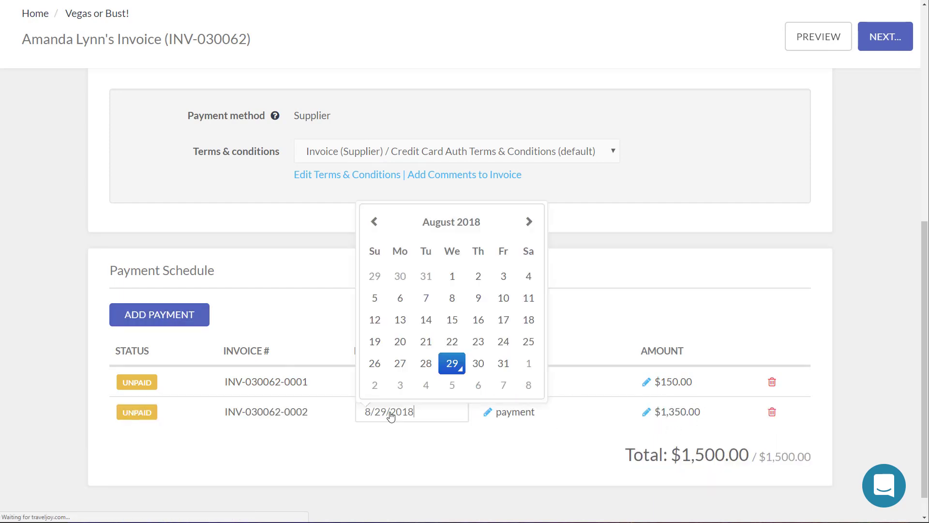
pyautogui.click(528, 222)
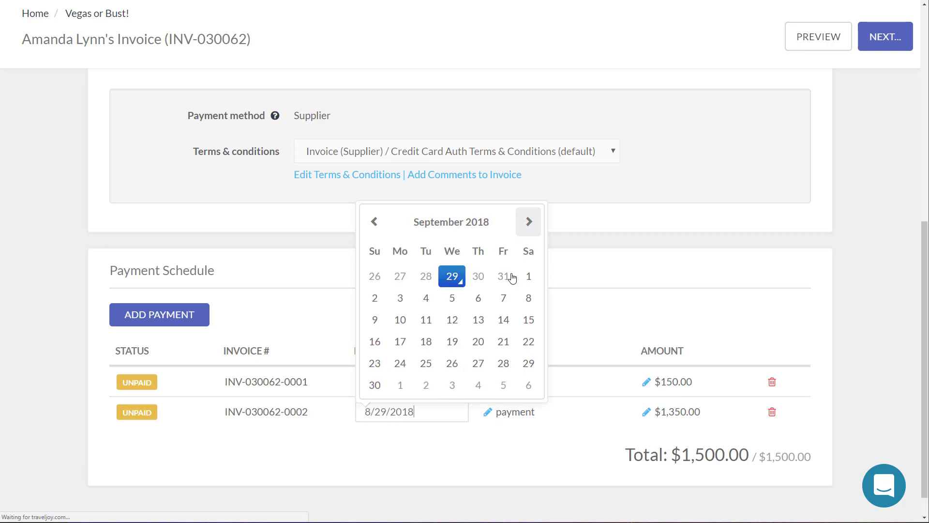
pyautogui.click(504, 368)
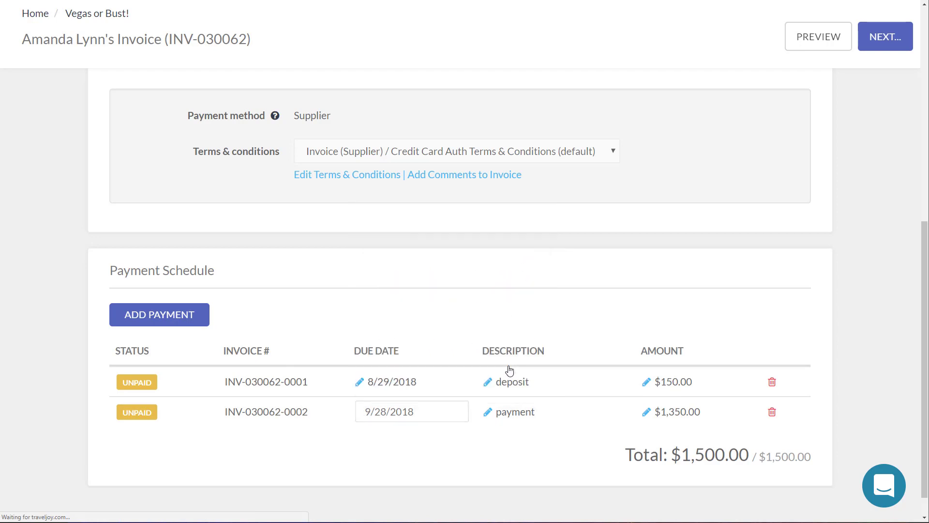
pyautogui.click(529, 418)
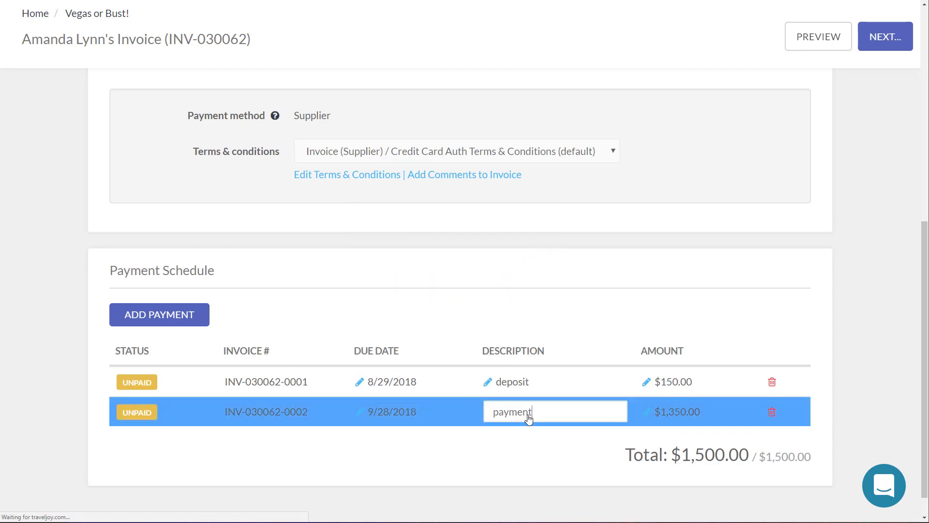
pyautogui.write('final')
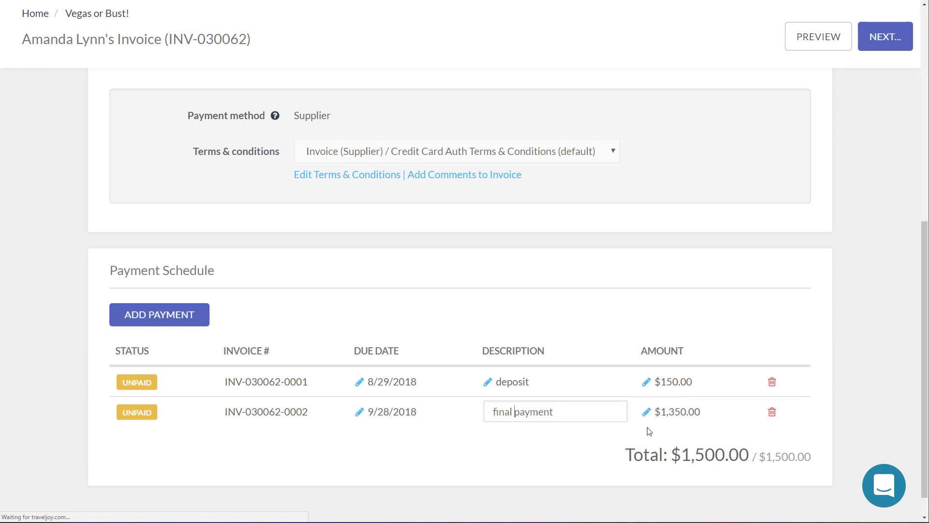
# Step: Try Save & Review Email on the invoice and dismiss the unsaved-payments Oops warning
pyautogui.click(884, 37)
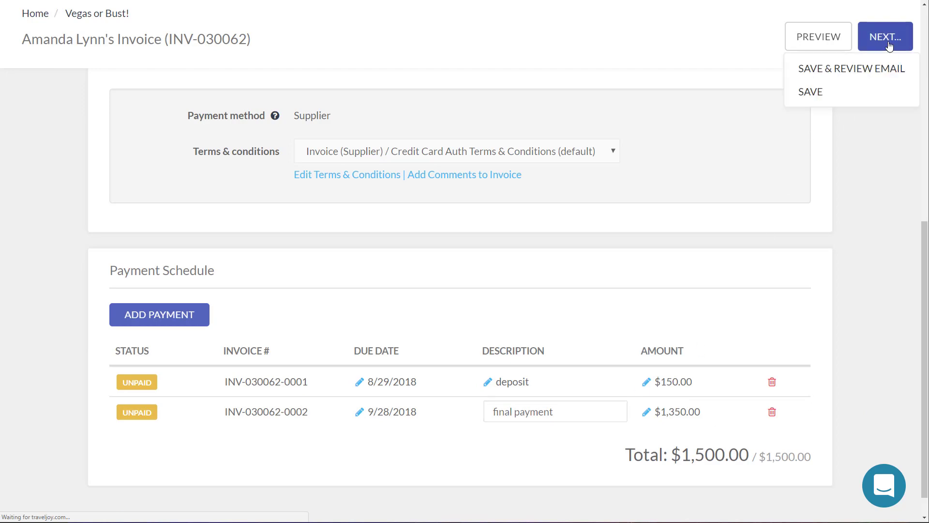
pyautogui.click(849, 70)
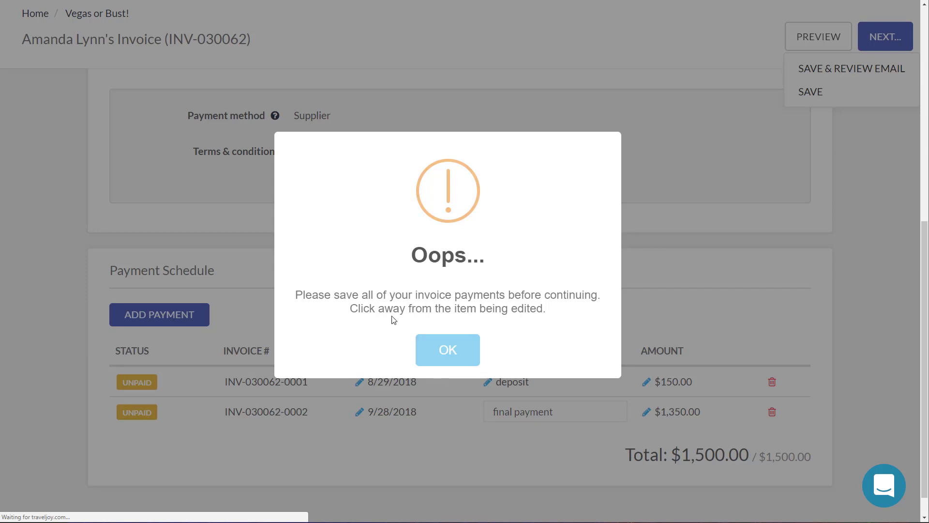
pyautogui.click(457, 356)
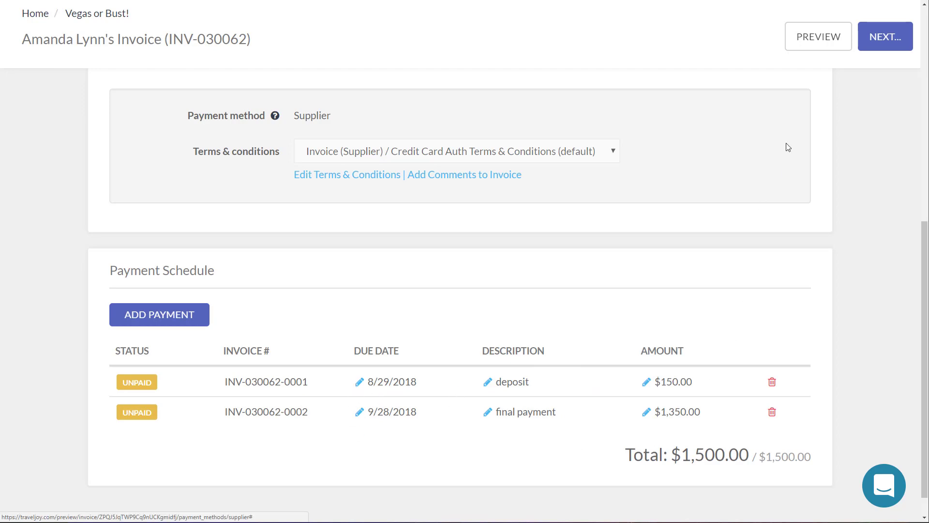
# Step: Save the invoice again with Save & Review Email and send the review email to the client
pyautogui.click(882, 40)
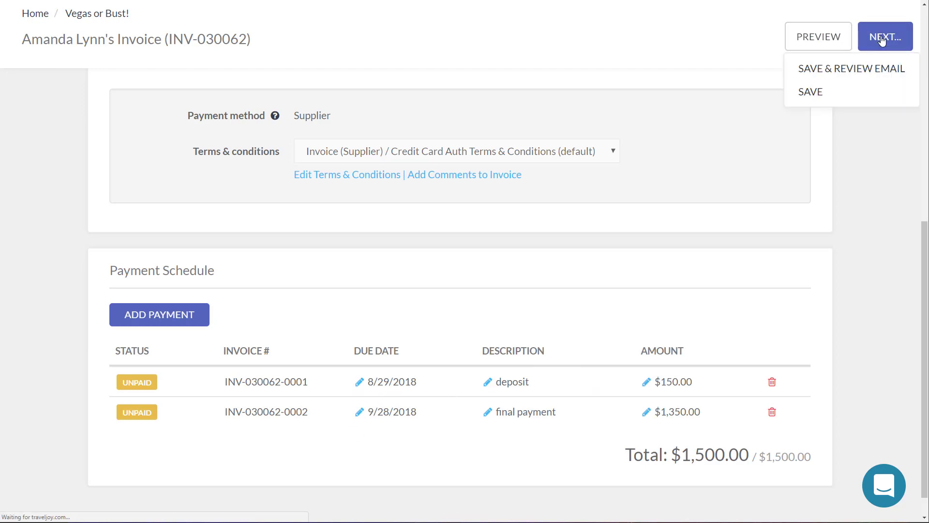
pyautogui.click(868, 75)
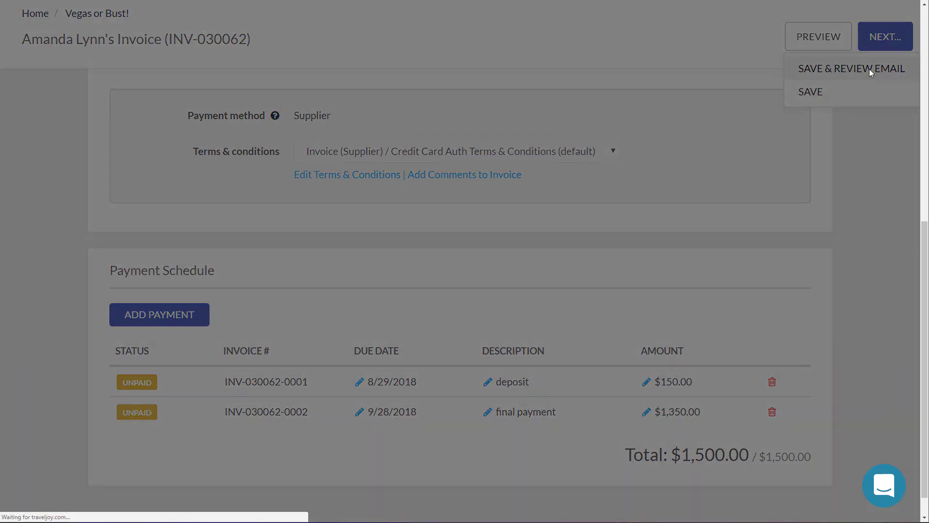
pyautogui.scroll(-4, 747, 324)
pyautogui.click(731, 467)
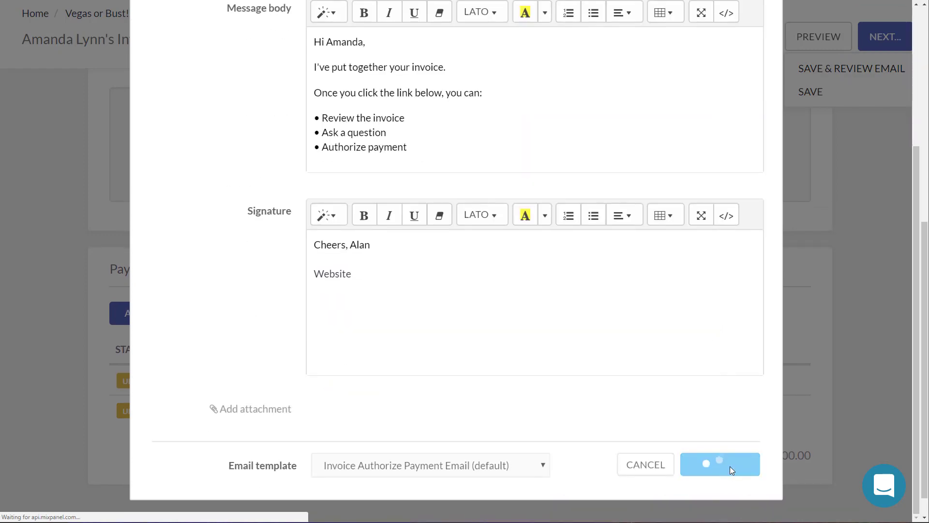
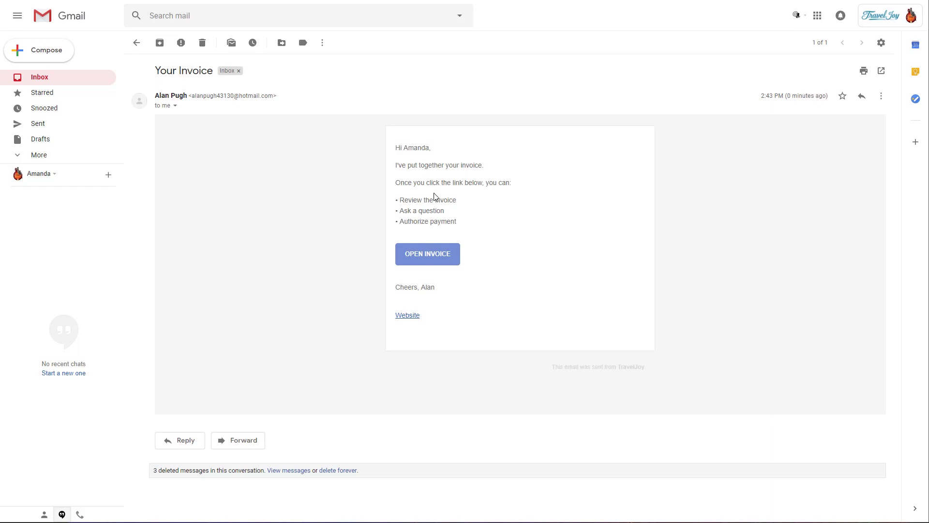
# Step: Follow the OPEN INVOICE link in the 'Your Invoice' email to load the Vegas or Bust! invoice
pyautogui.click(424, 261)
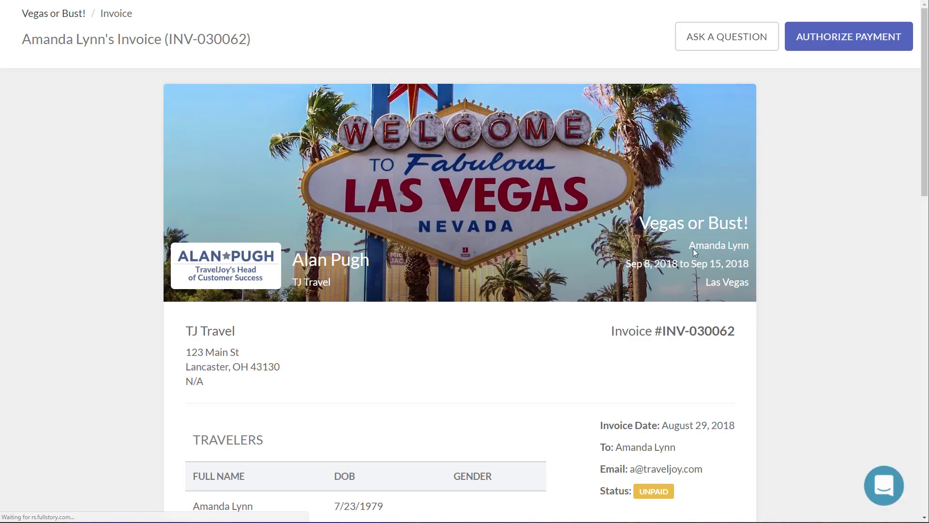
# Step: Choose the saved Visa ending in 4242 for the $150.00 deposit authorization
pyautogui.scroll(-5, 285, 206)
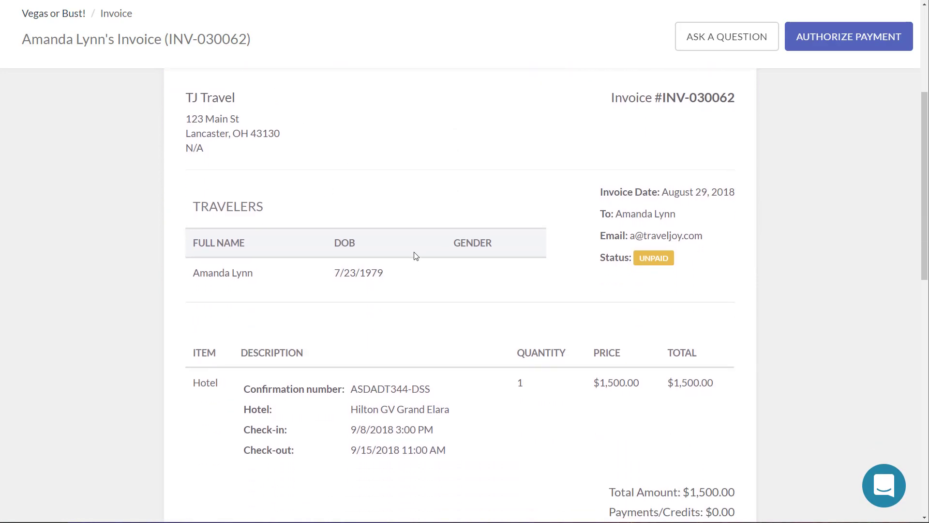
pyautogui.scroll(-7, 415, 256)
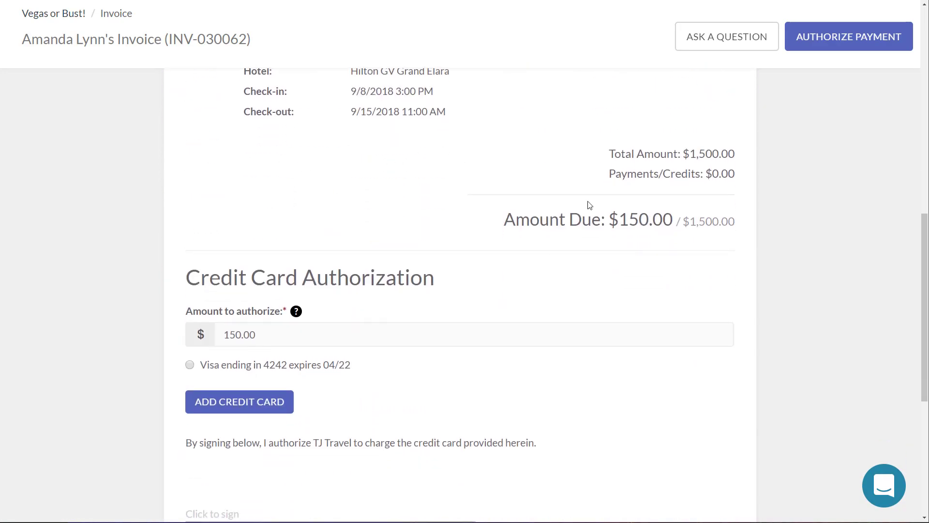
pyautogui.scroll(-6, 388, 394)
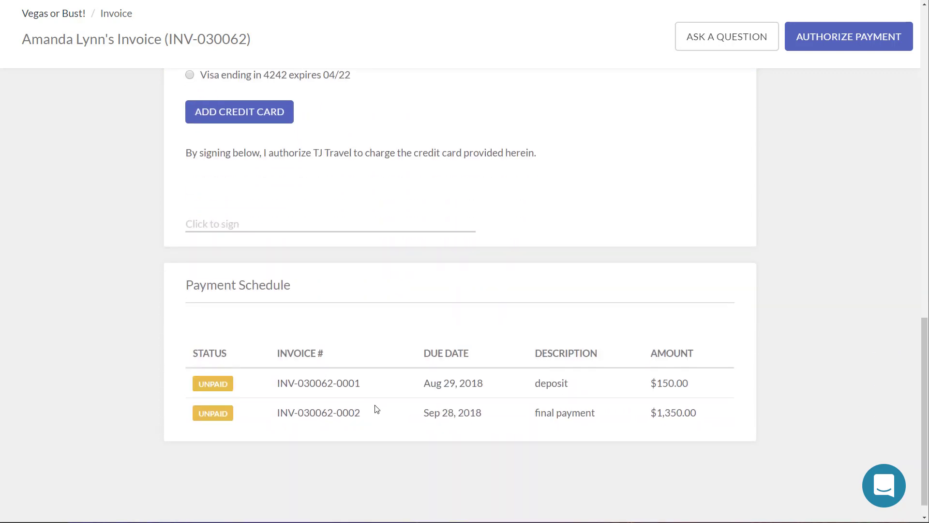
pyautogui.scroll(4, 419, 401)
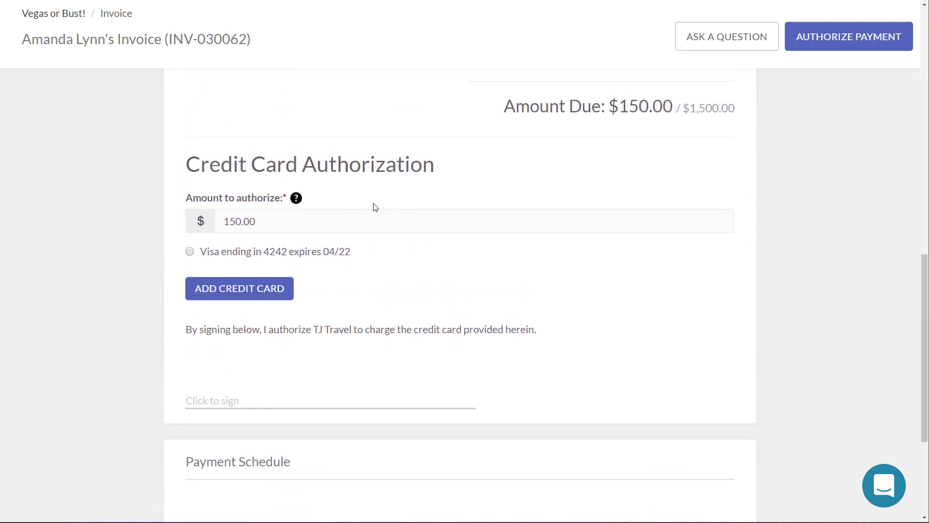
pyautogui.scroll(-4, 467, 309)
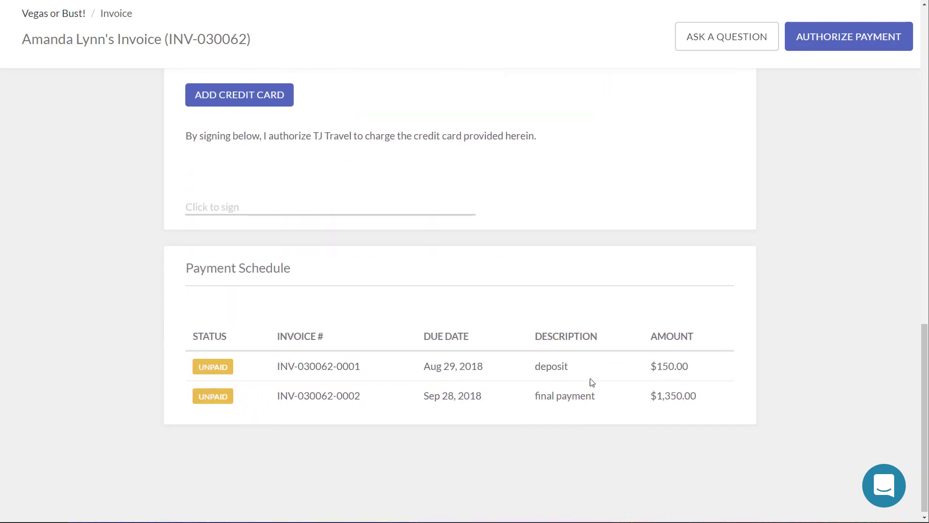
pyautogui.scroll(4, 489, 315)
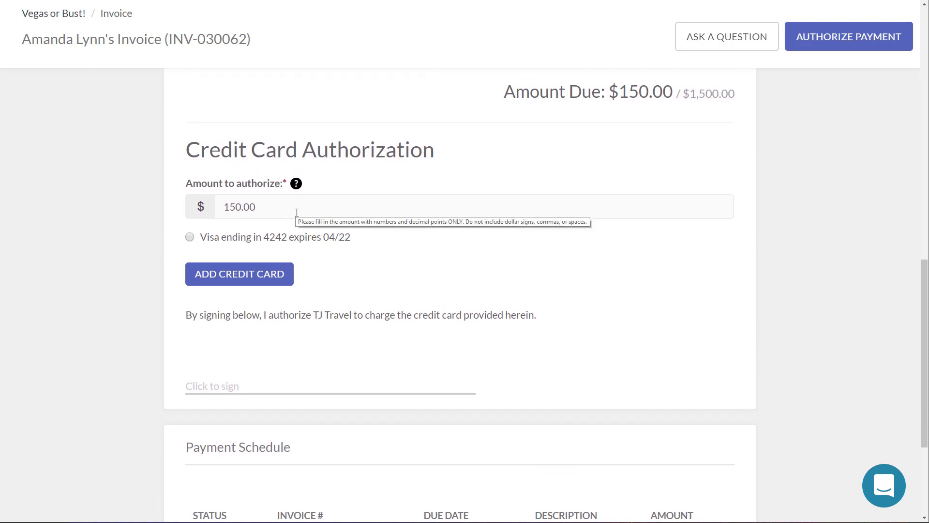
pyautogui.click(250, 242)
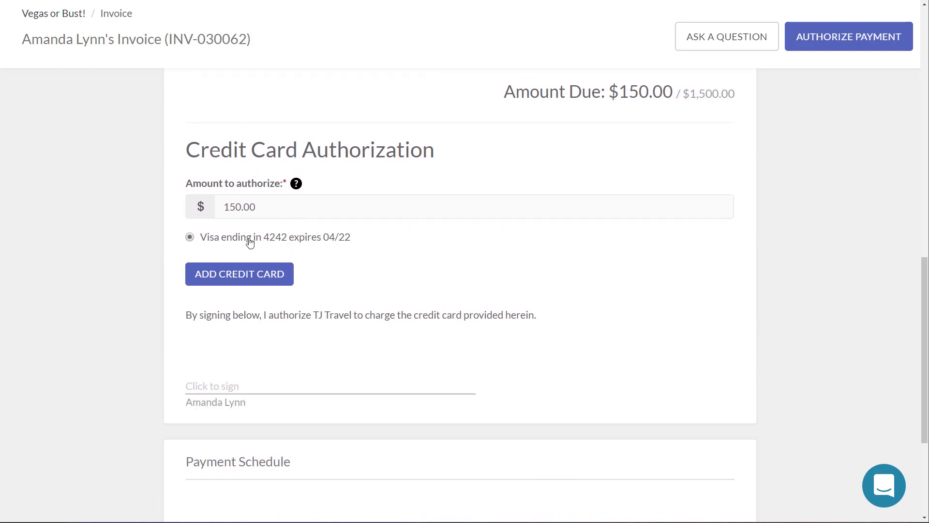
# Step: Look over the Add Credit Card form and close it without saving
pyautogui.click(256, 284)
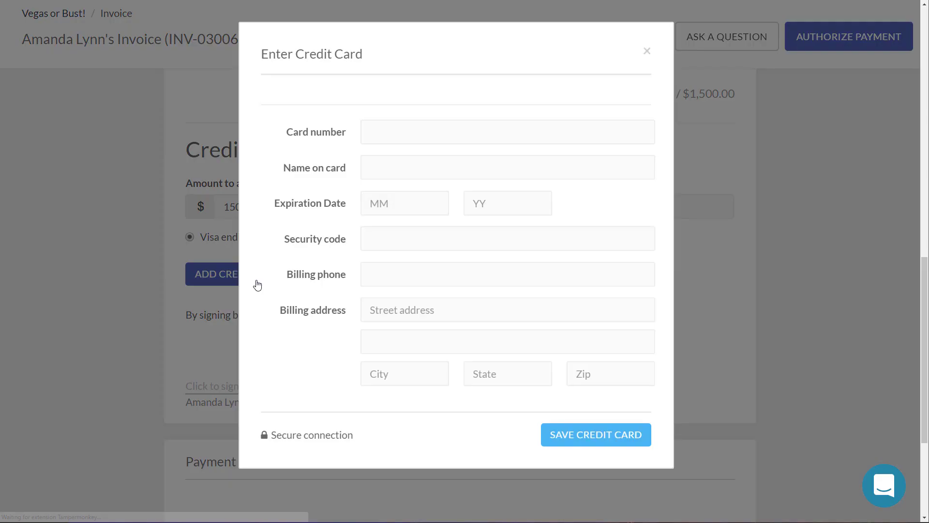
pyautogui.scroll(-3, 449, 214)
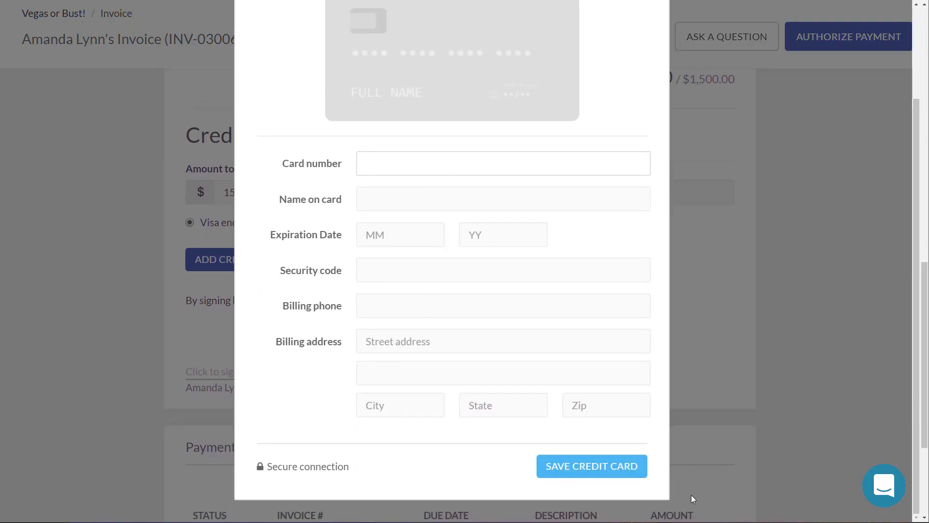
pyautogui.scroll(3, 575, 348)
pyautogui.click(641, 51)
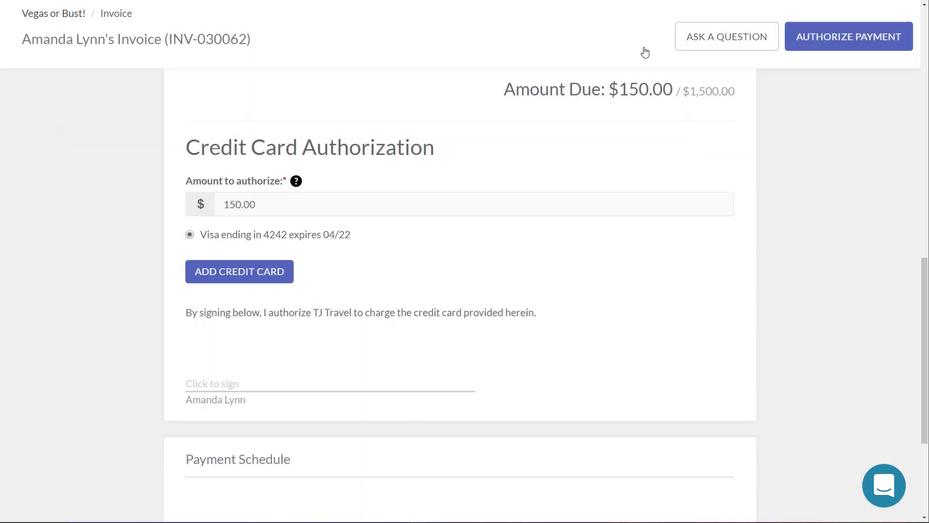
# Step: Fill in a new card's number, cardholder name, expiry, security code and billing details
pyautogui.click(262, 273)
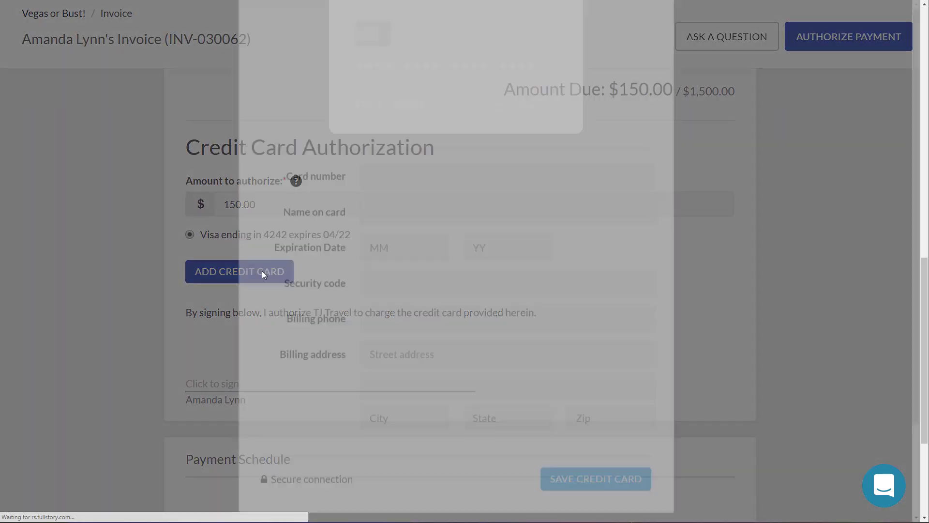
pyautogui.write('4242 4242 4242 4')
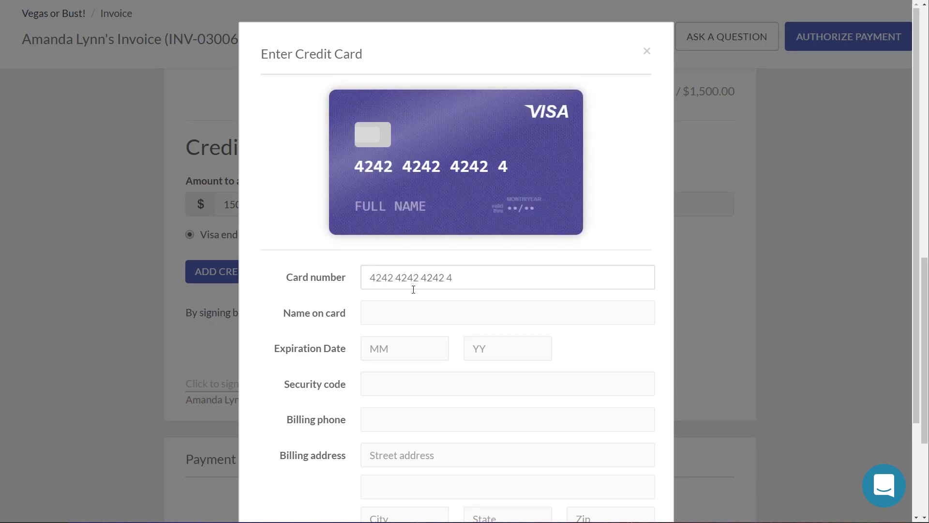
pyautogui.write('444')
pyautogui.press('Tab')
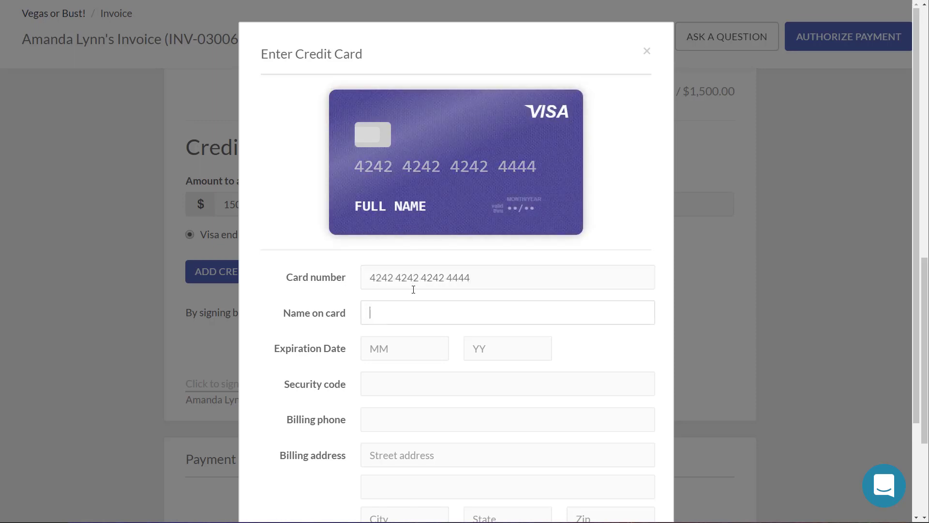
pyautogui.write('A L')
pyautogui.press('Tab')
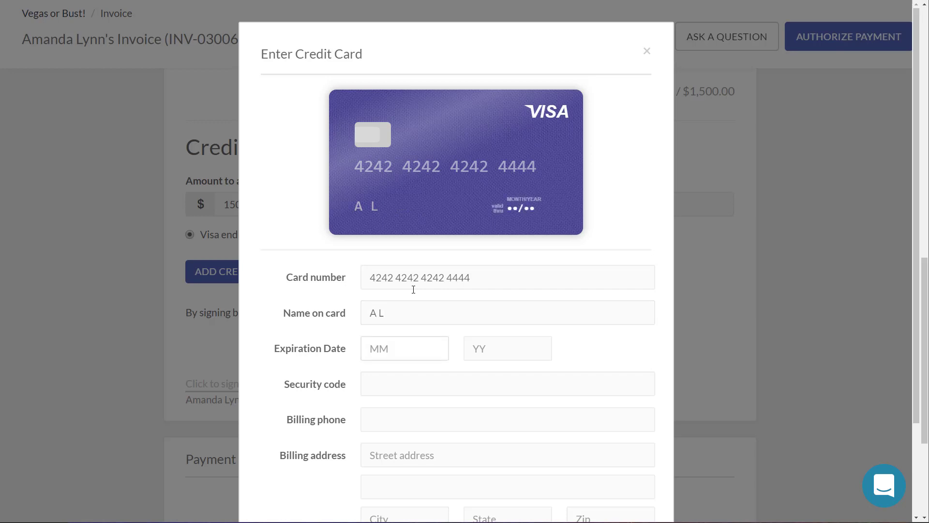
pyautogui.write('10')
pyautogui.write('20')
pyautogui.press('Tab')
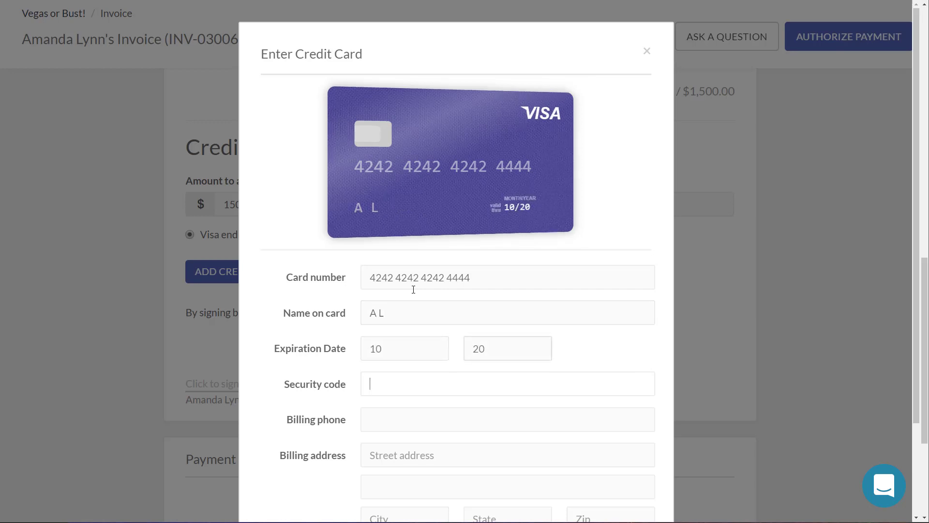
pyautogui.write('222')
pyautogui.press('Tab')
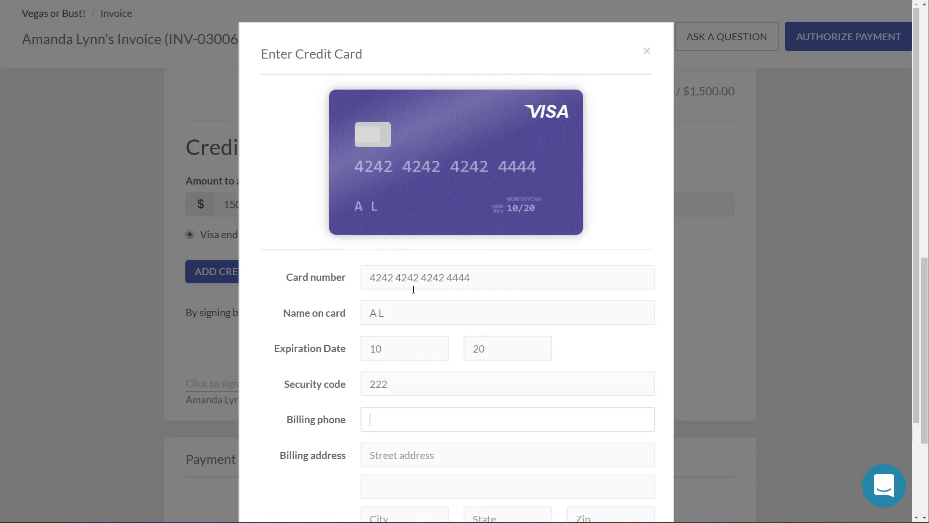
pyautogui.write('1231231230')
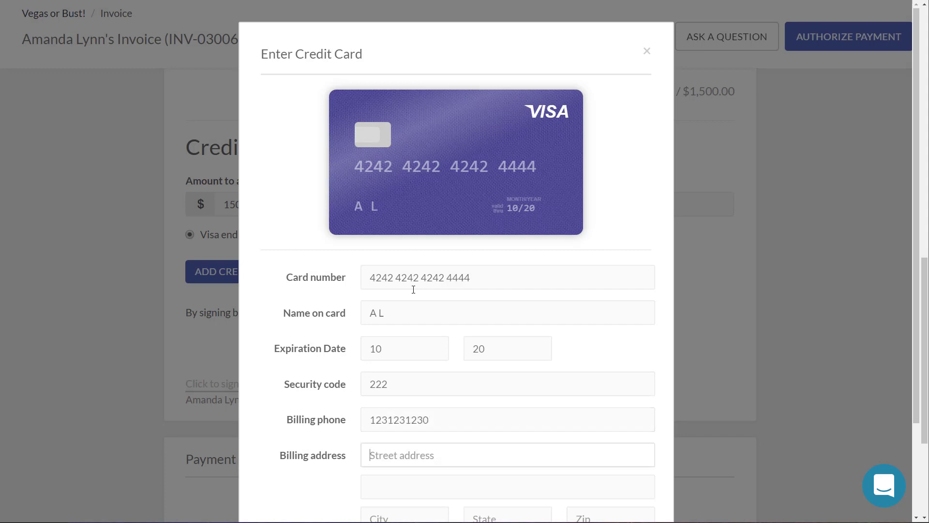
pyautogui.write('`123 Main St')
pyautogui.press('Tab')
pyautogui.press('Tab')
pyautogui.write('Elyria')
pyautogui.press('Tab')
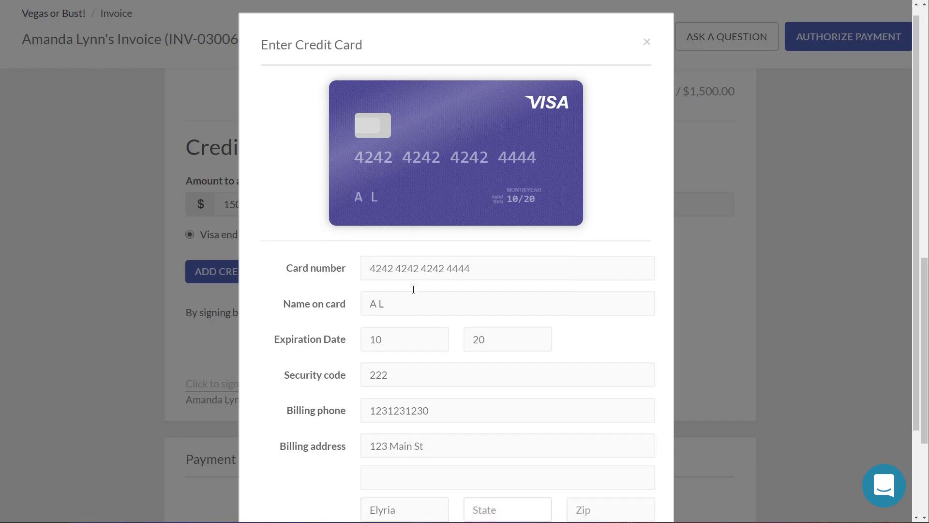
pyautogui.write('OH')
pyautogui.press('Tab')
pyautogui.write('44035')
# Step: Save the card, dismiss the invalid-number alert, correct the number's last digits, and save again
pyautogui.scroll(-2, 438, 334)
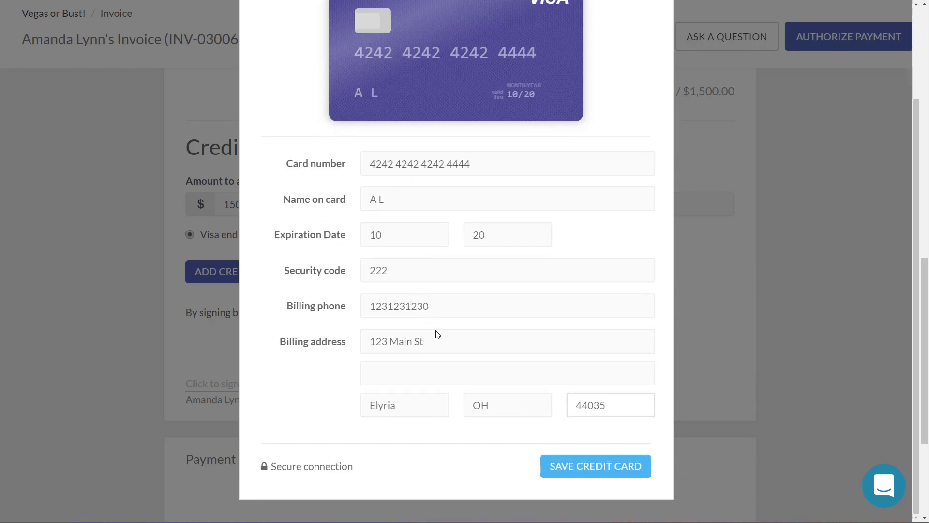
pyautogui.click(561, 470)
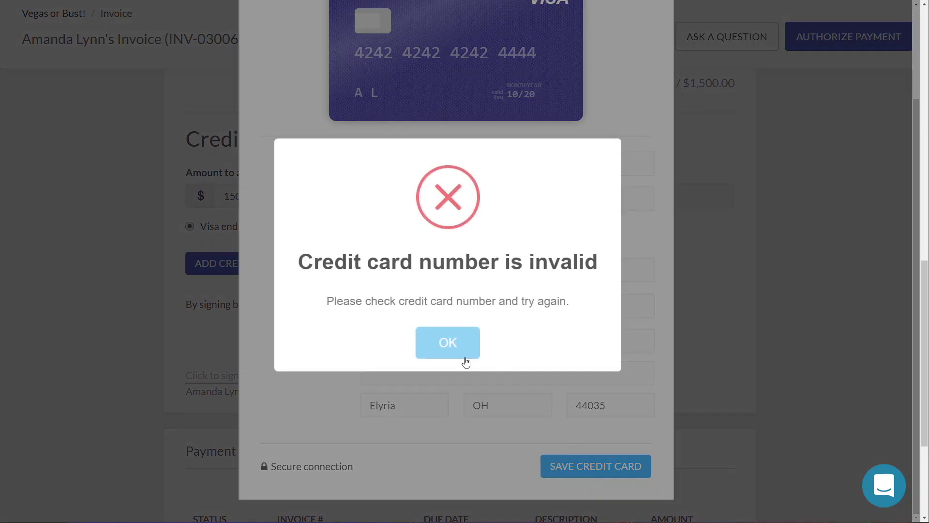
pyautogui.click(448, 359)
pyautogui.moveTo(452, 164); pyautogui.dragTo(526, 172)
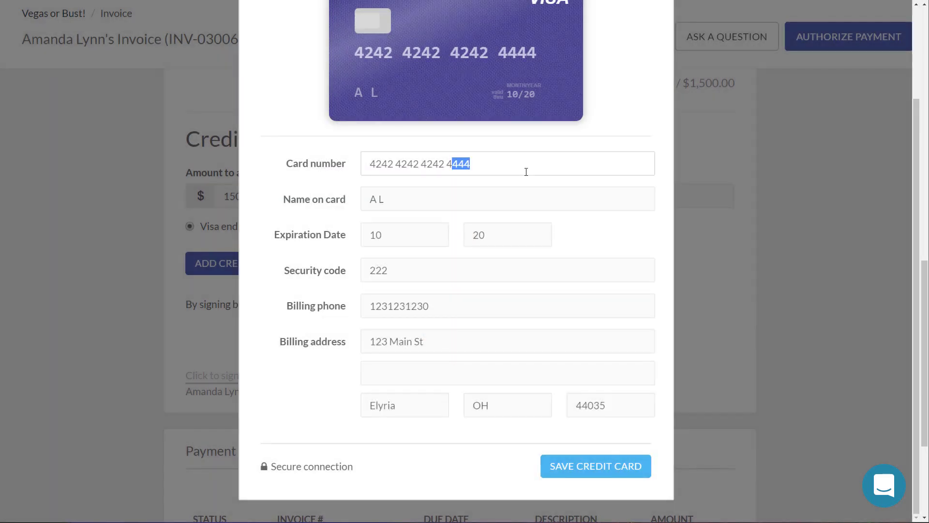
pyautogui.write('242')
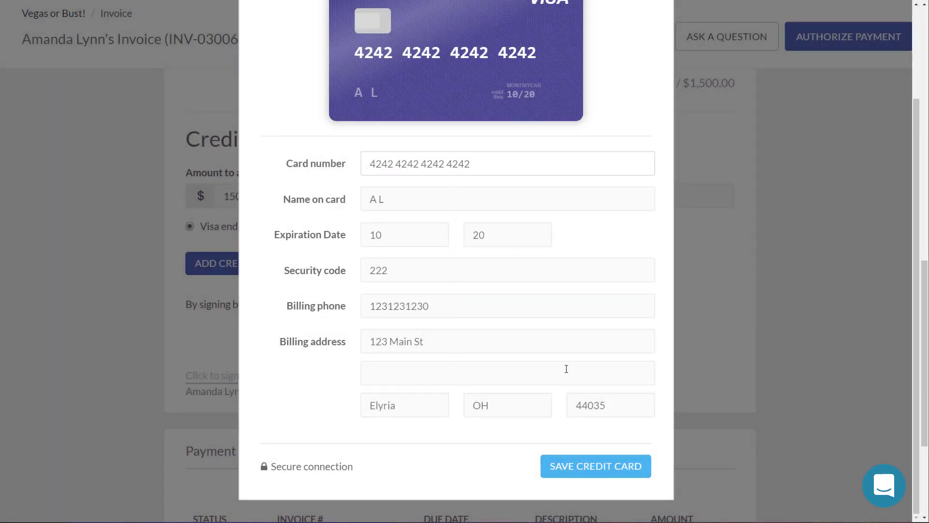
pyautogui.click(621, 467)
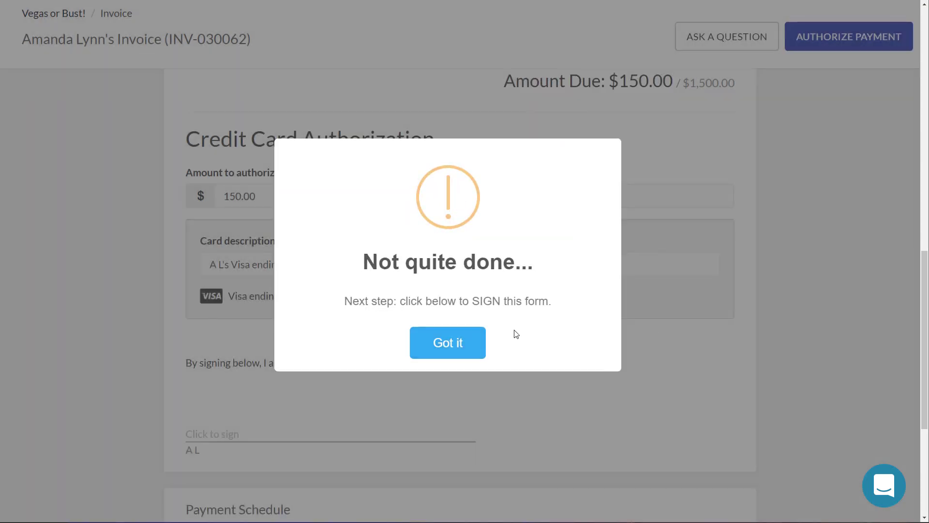
# Step: Sign the $150.00 card authorization with a hand-drawn signature and submit it
pyautogui.click(469, 347)
pyautogui.click(221, 435)
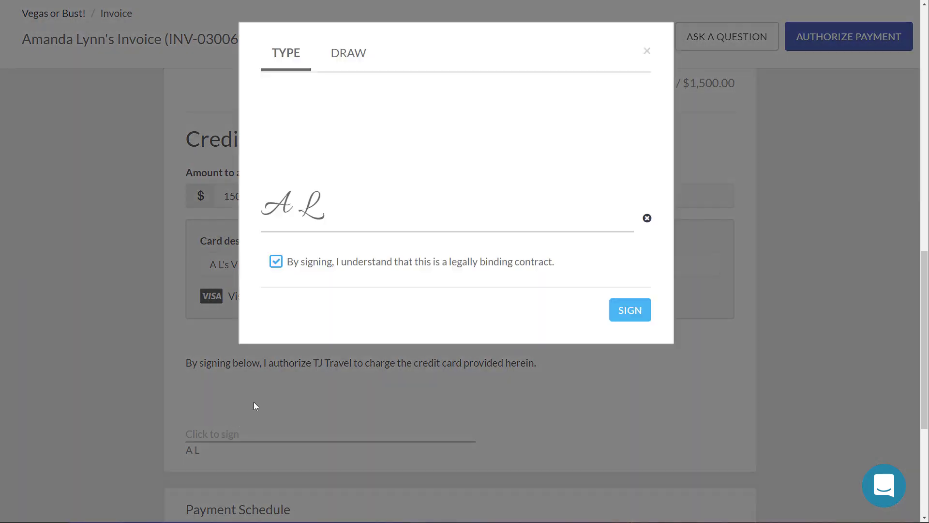
pyautogui.click(347, 53)
pyautogui.moveTo(312, 172)
pyautogui.mouseDown()
pyautogui.moveTo(416, 193)
pyautogui.moveTo(402, 129)
pyautogui.moveTo(463, 210)
pyautogui.moveTo(537, 162)
pyautogui.mouseUp()
pyautogui.click(630, 310)
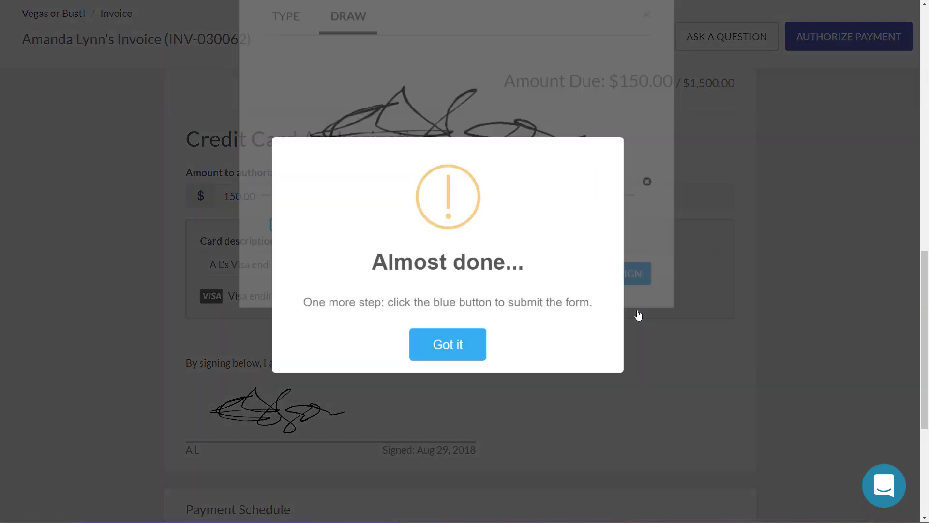
pyautogui.click(450, 344)
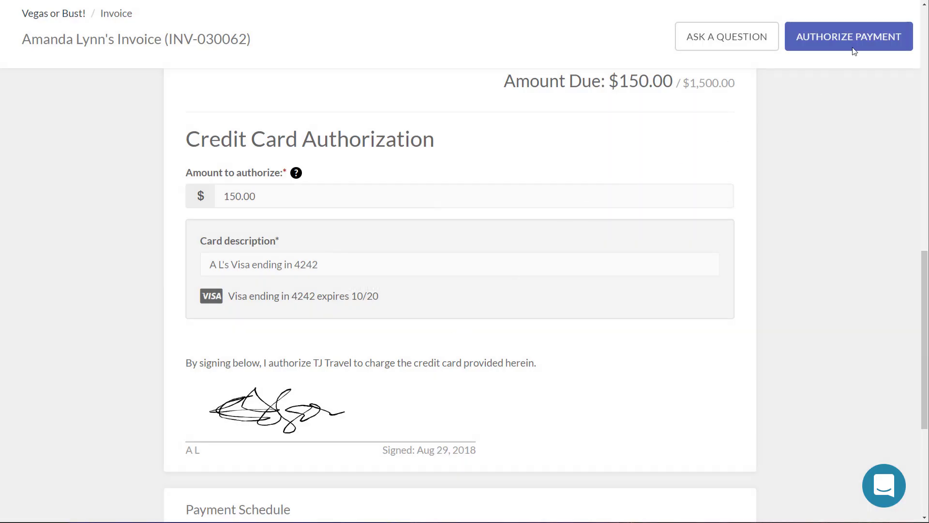
pyautogui.click(855, 39)
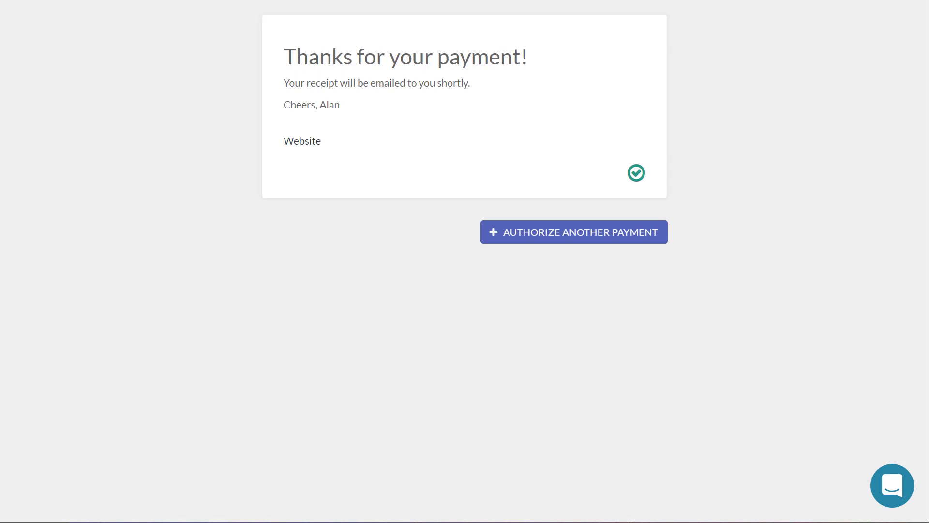
# Step: Delete the invoice email in Gmail, then view the traveler's payment info from the trip feed
pyautogui.hotkey('ctrl', 'Tab')
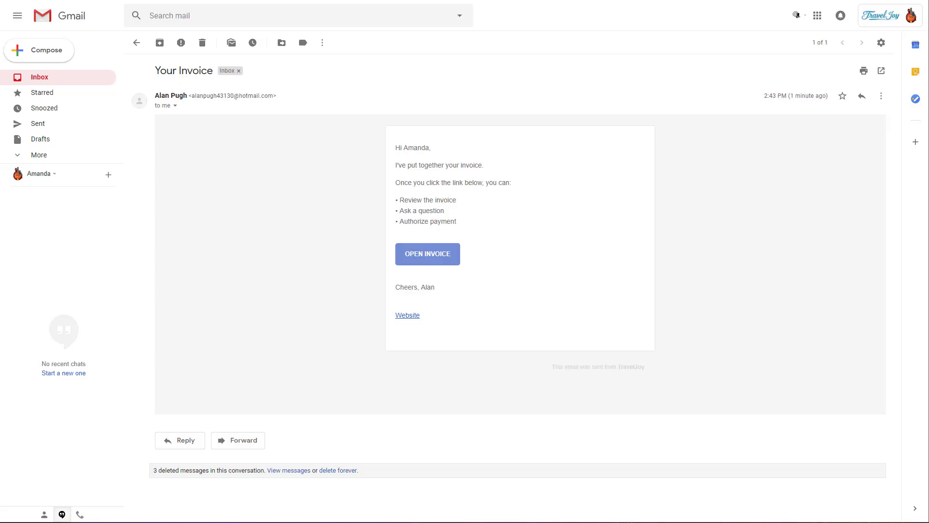
pyautogui.click(202, 45)
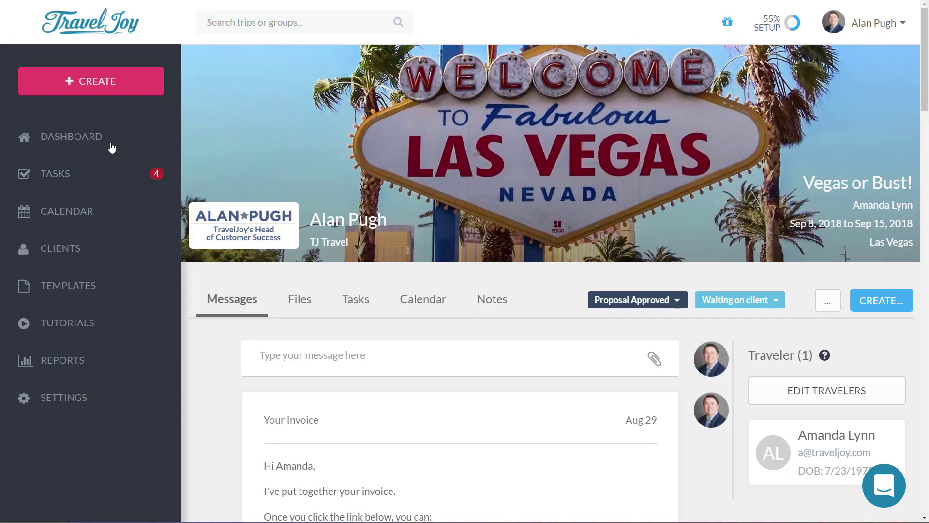
pyautogui.click(137, 320)
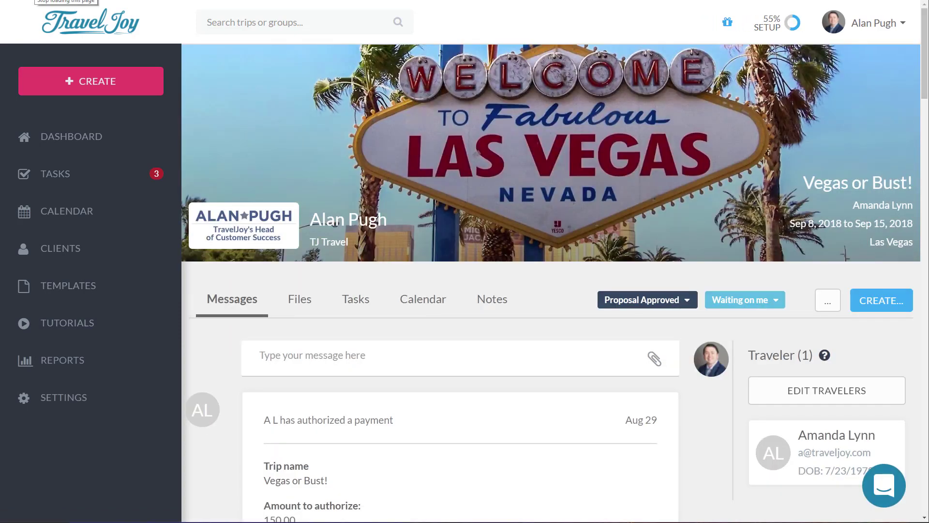
pyautogui.scroll(-4, 444, 326)
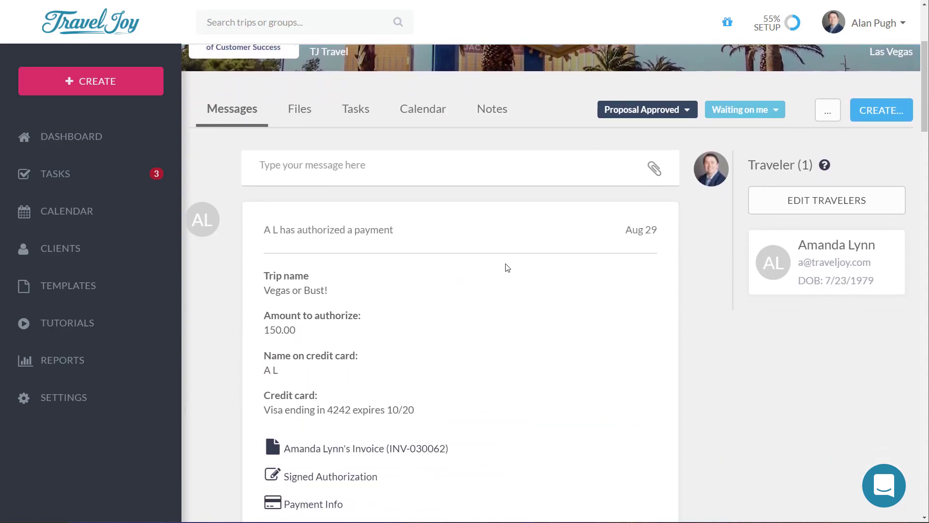
pyautogui.scroll(-1, 507, 268)
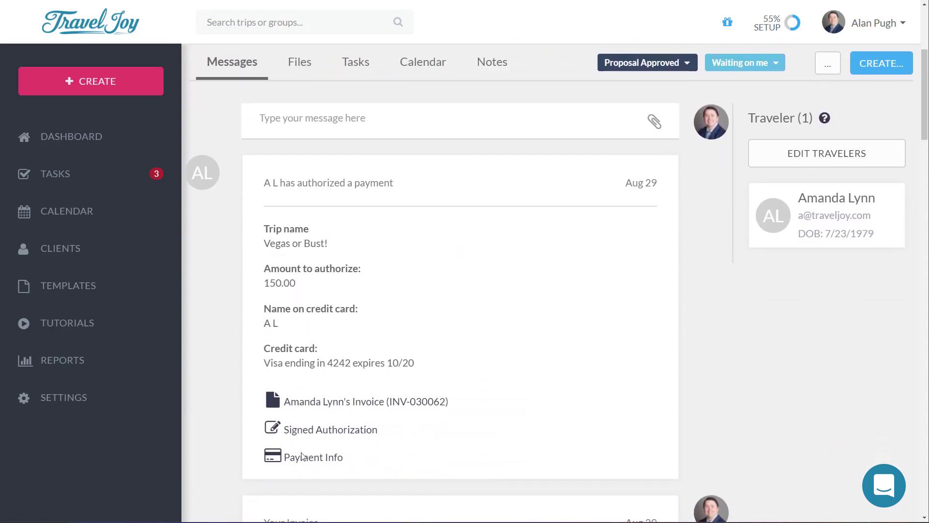
pyautogui.click(328, 458)
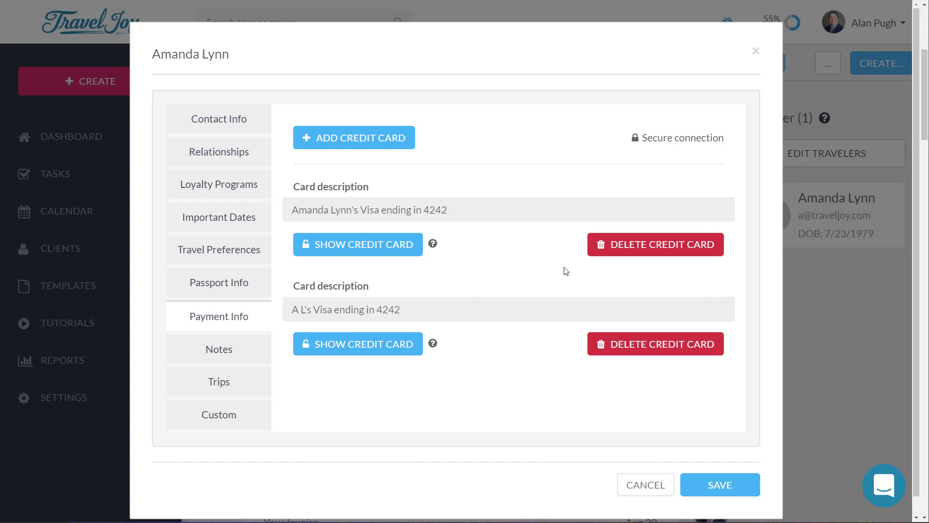
# Step: Close the traveler's payment info and show the trip's Files grid
pyautogui.click(657, 485)
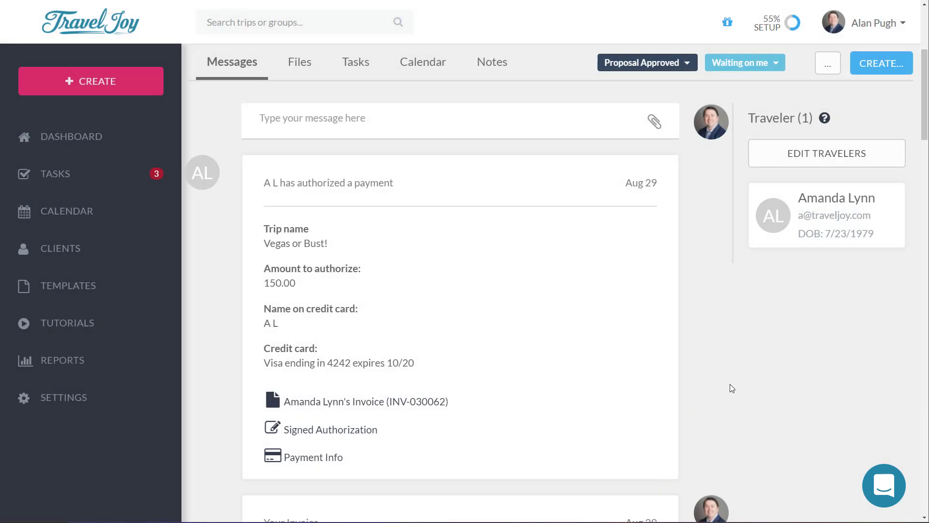
pyautogui.click(302, 60)
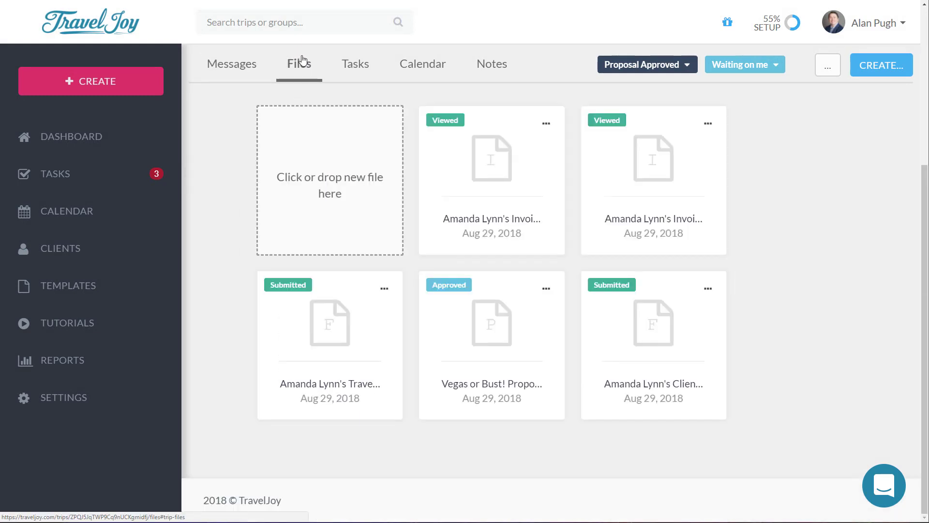
# Step: Open the first invoice and review the $150.00 deposit's card authorization details, then close them
pyautogui.click(513, 167)
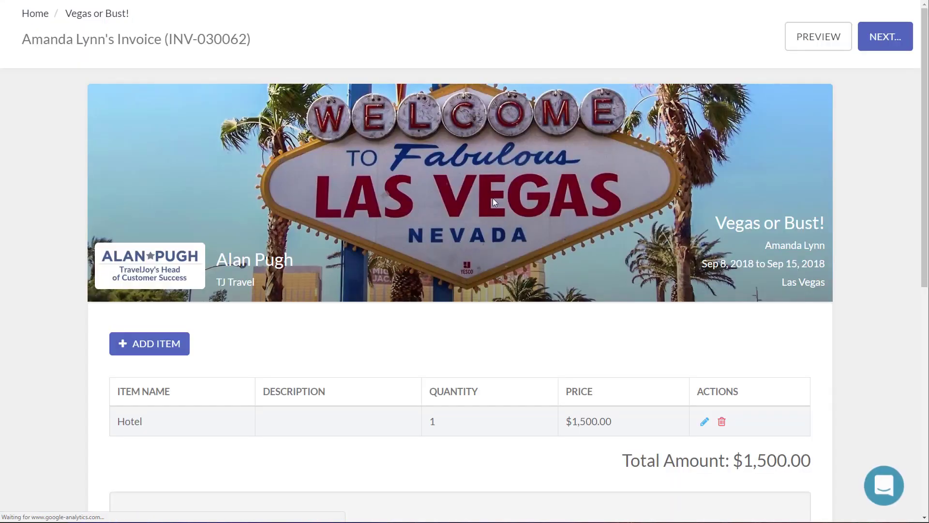
pyautogui.scroll(-10, 413, 292)
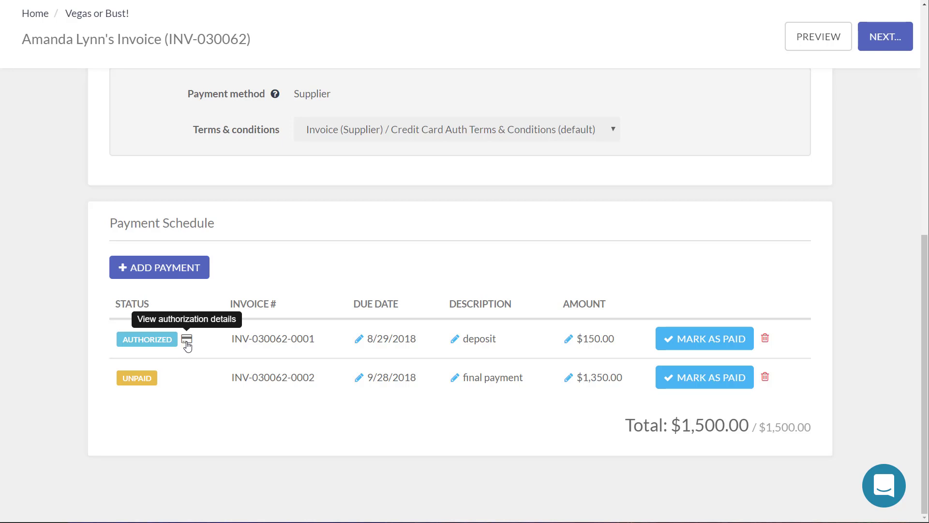
pyautogui.click(187, 344)
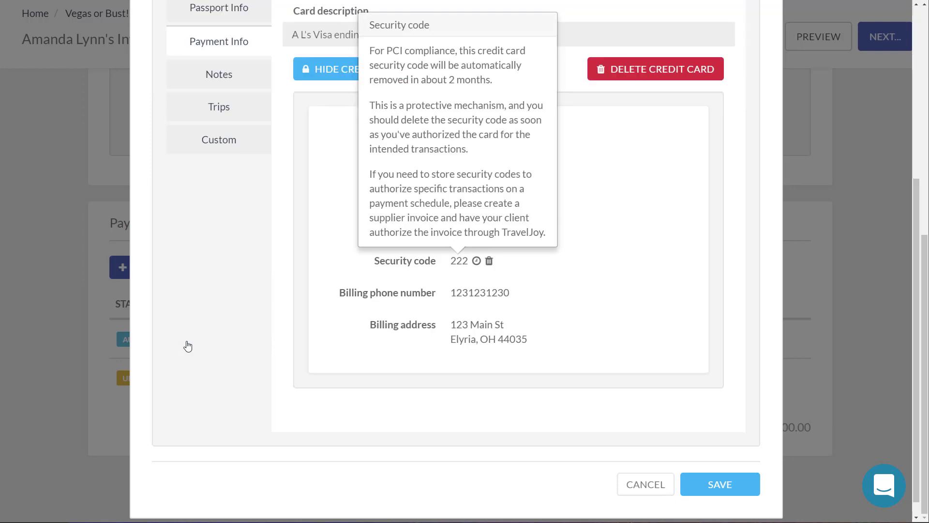
pyautogui.click(556, 240)
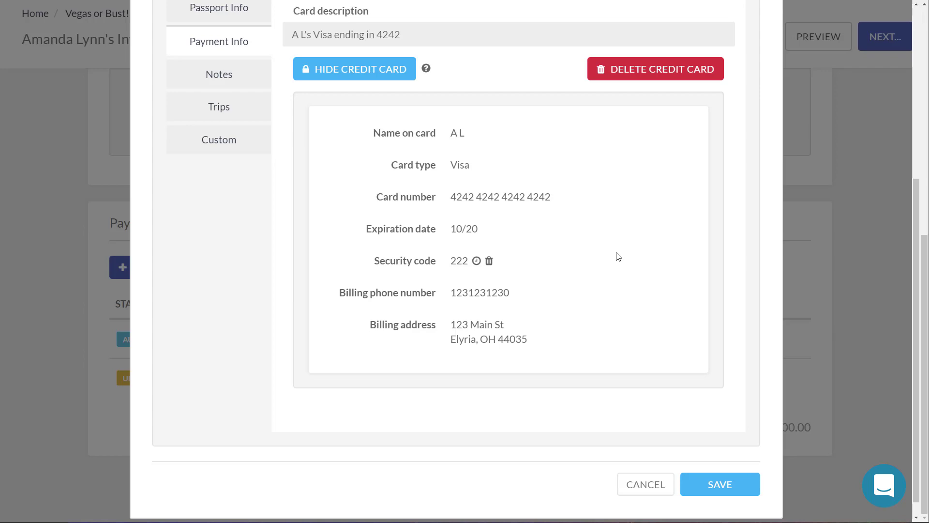
pyautogui.click(647, 485)
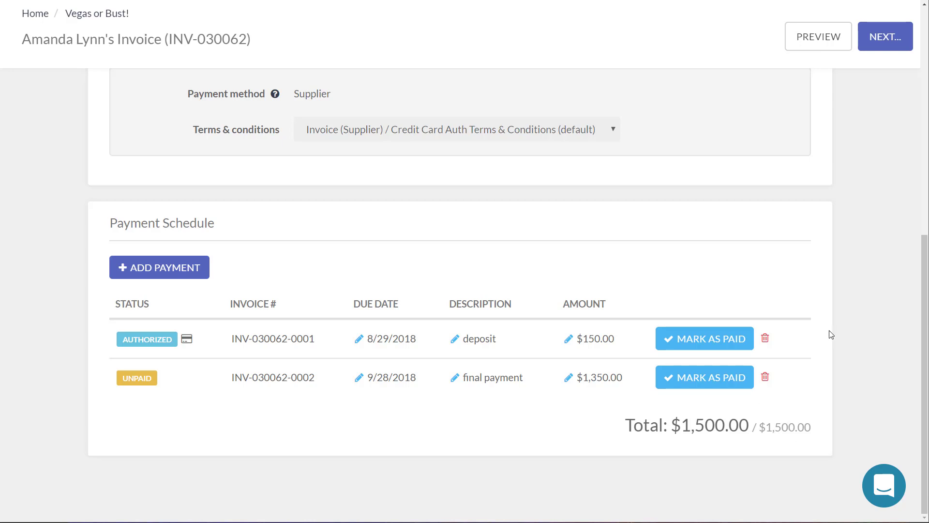
# Step: Mark the $150.00 deposit as paid with a client receipt, leaving $1,350.00 due
pyautogui.click(691, 339)
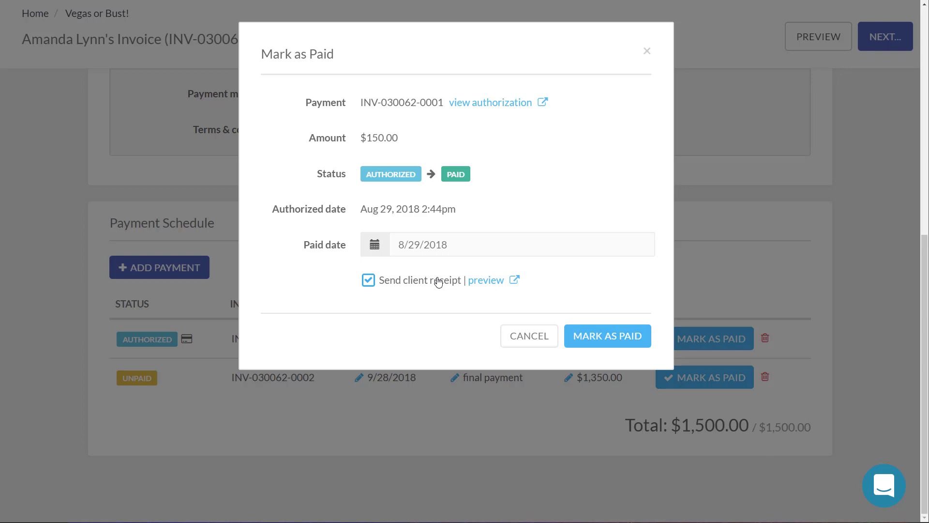
pyautogui.click(617, 336)
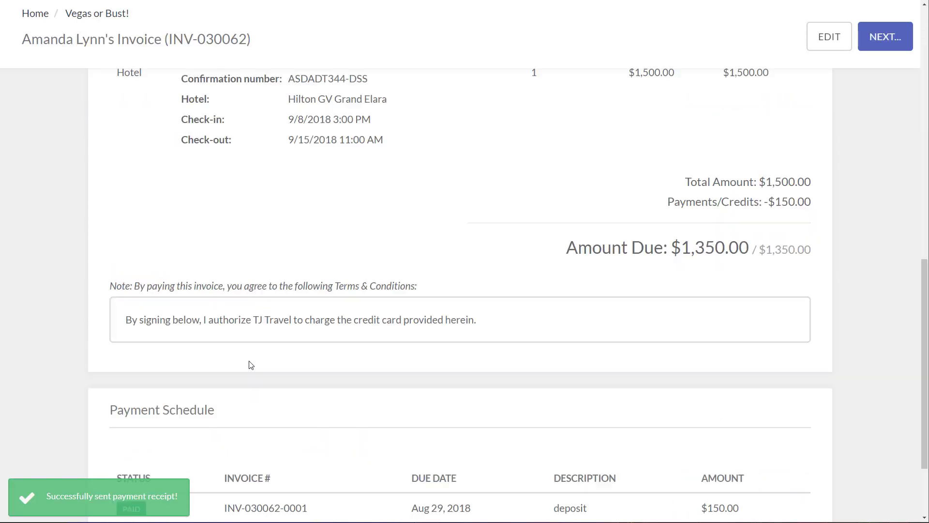
pyautogui.scroll(-3, 251, 365)
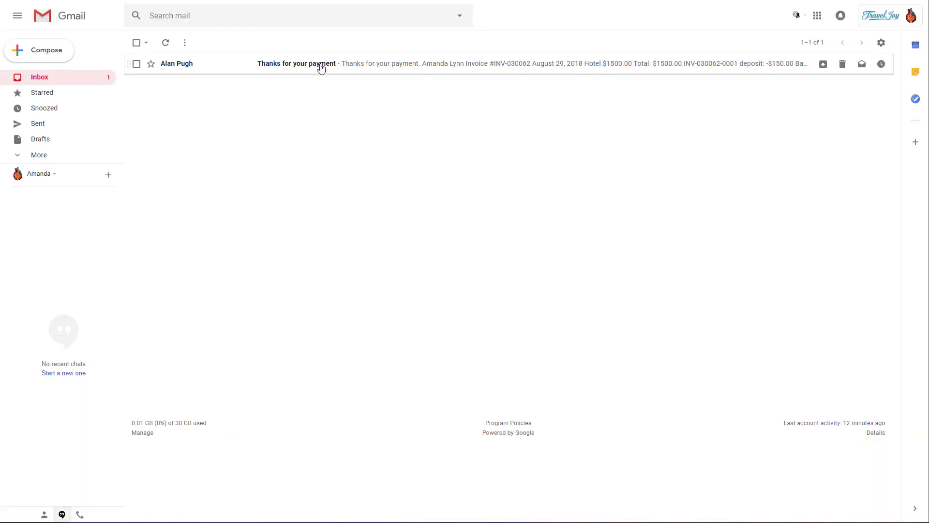
# Step: Read the 'Thanks for your payment' receipt's deposit and balance due lines, then delete the email
pyautogui.click(352, 68)
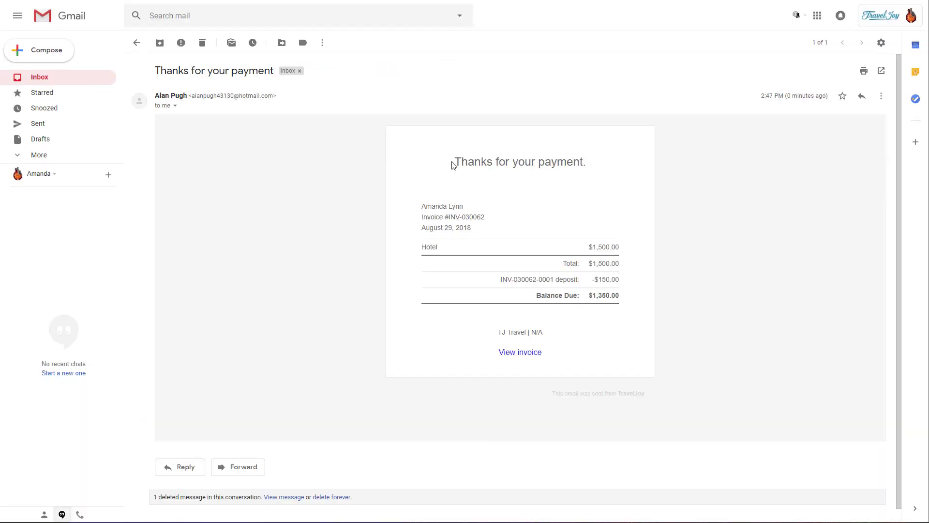
pyautogui.moveTo(570, 263); pyautogui.dragTo(638, 277)
pyautogui.click(639, 278)
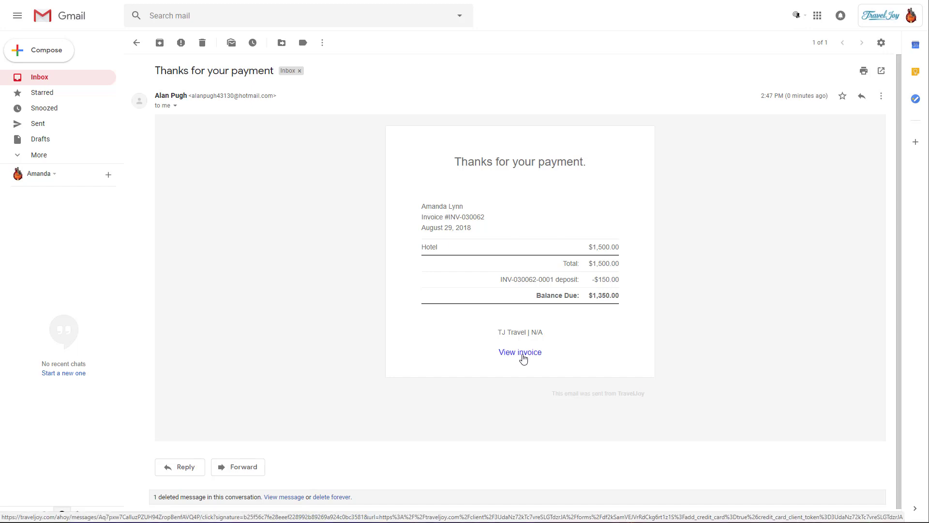
pyautogui.click(203, 43)
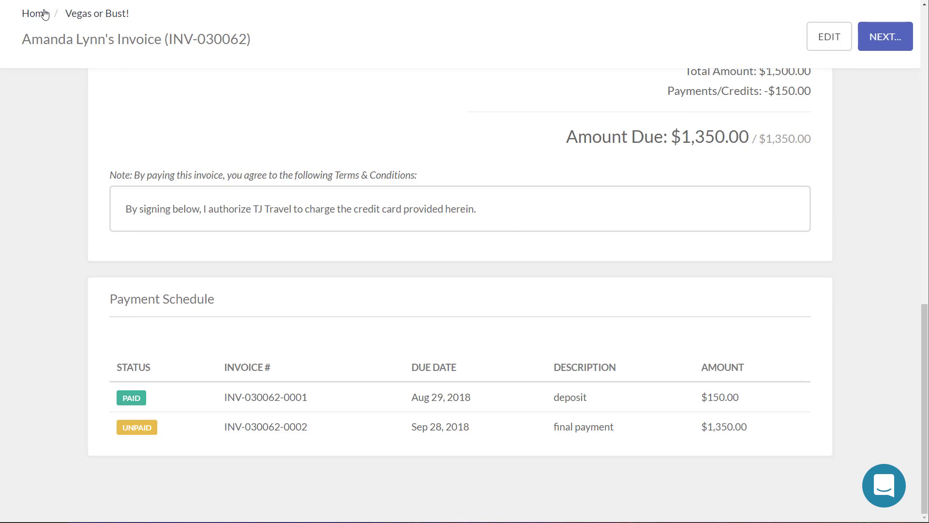
# Step: Draft a 'Welcome Home' template email to the client, then expand the sidebar's Templates section
pyautogui.click(105, 11)
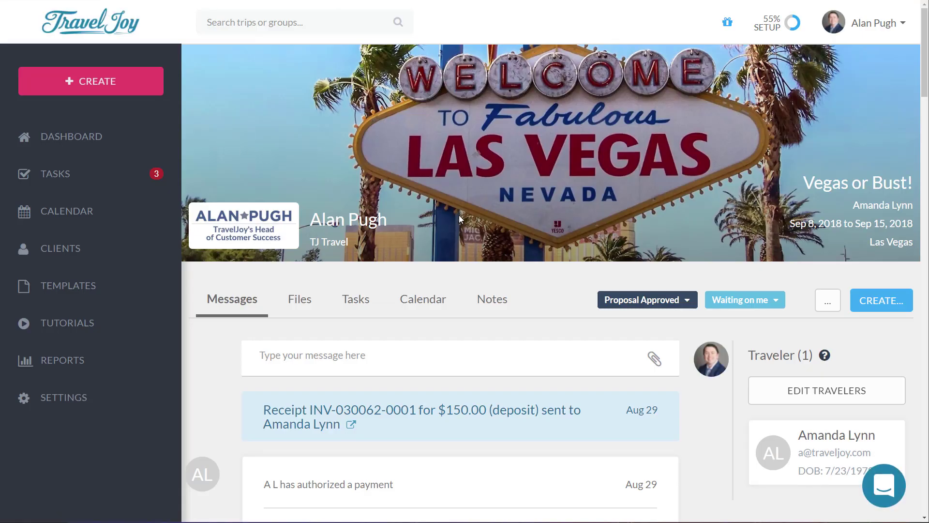
pyautogui.scroll(-5, 458, 208)
pyautogui.scroll(2, 428, 171)
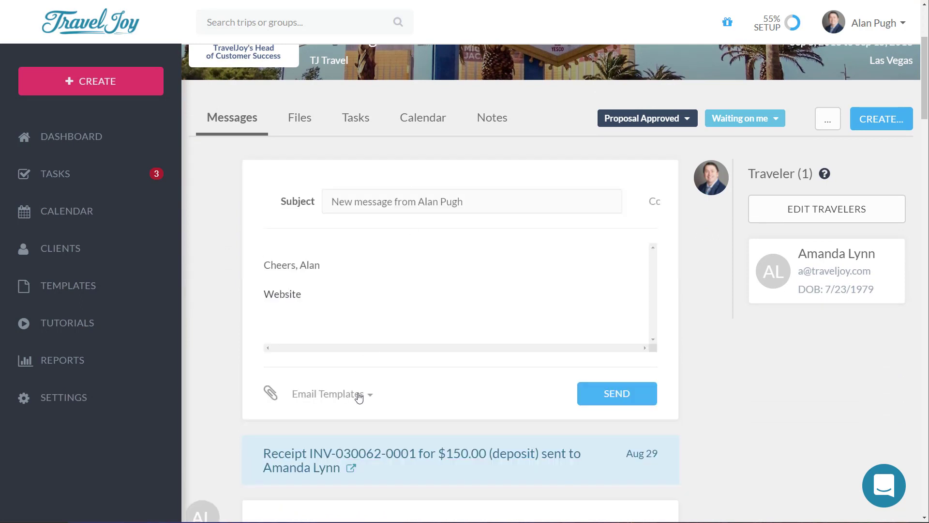
pyautogui.click(351, 401)
pyautogui.scroll(-3, 368, 387)
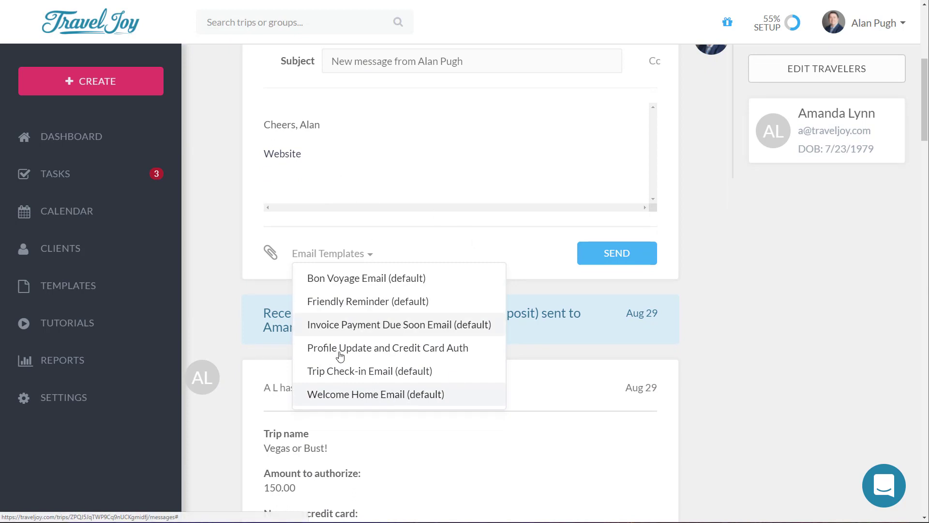
pyautogui.click(370, 395)
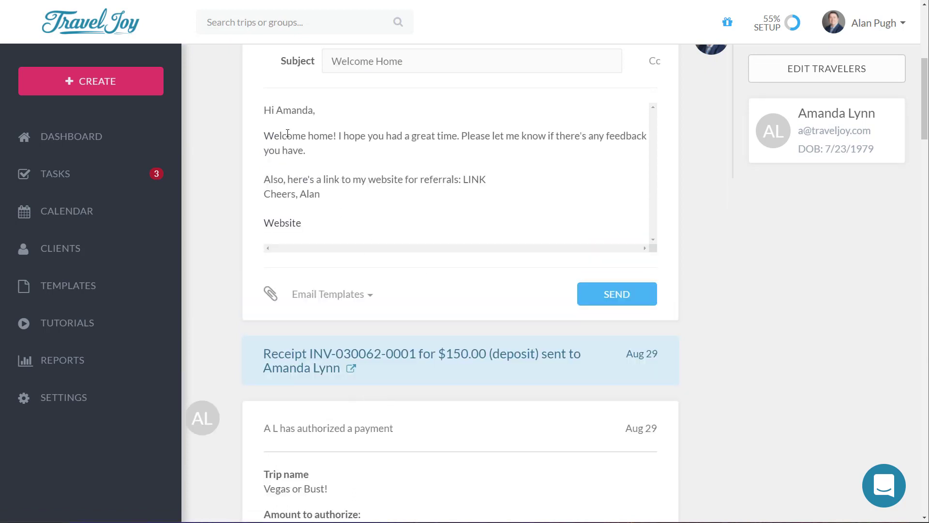
pyautogui.press('Return')
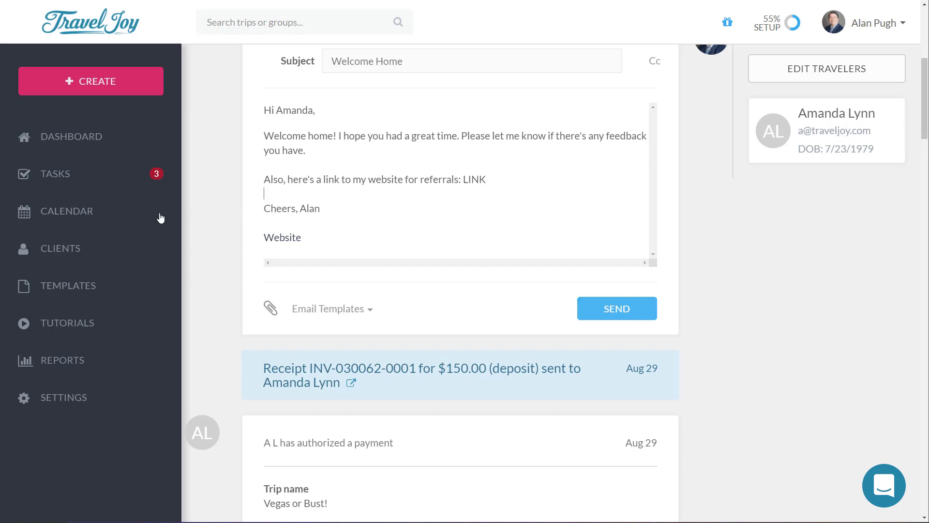
pyautogui.click(85, 283)
pyautogui.scroll(-2, 103, 284)
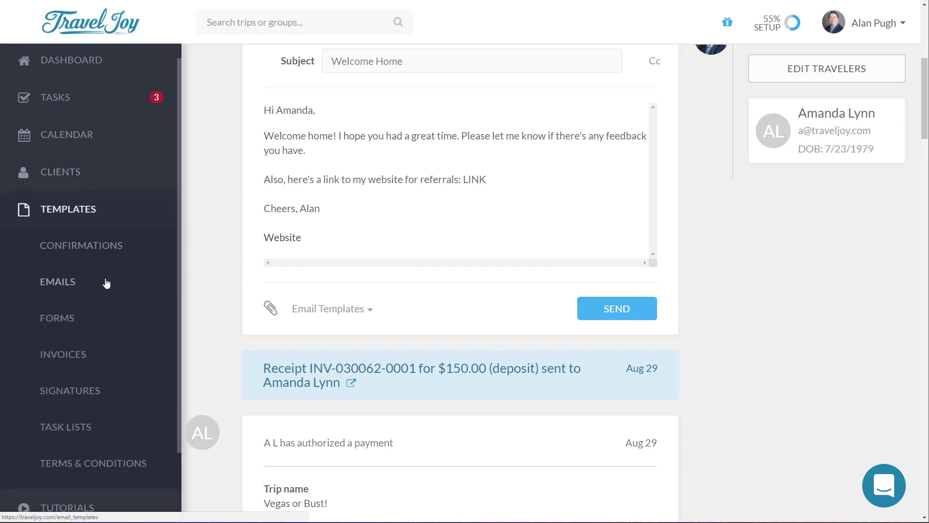
# Step: Leave the trip page unsaved and open the Client Inquiry (default) form template
pyautogui.click(69, 313)
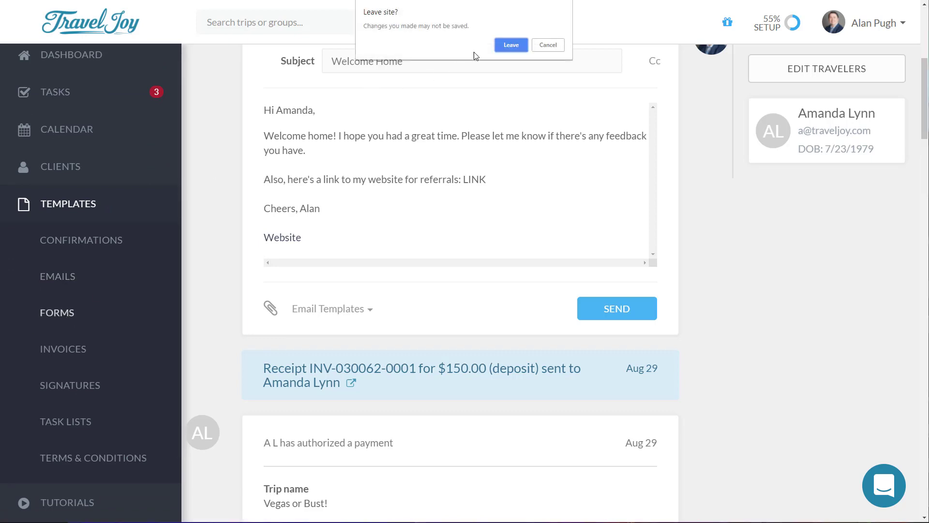
pyautogui.click(512, 46)
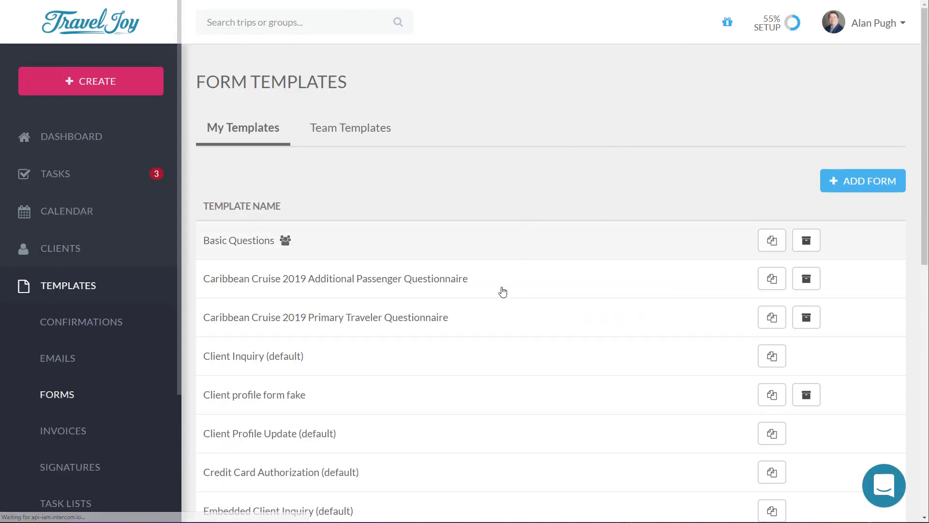
pyautogui.click(297, 361)
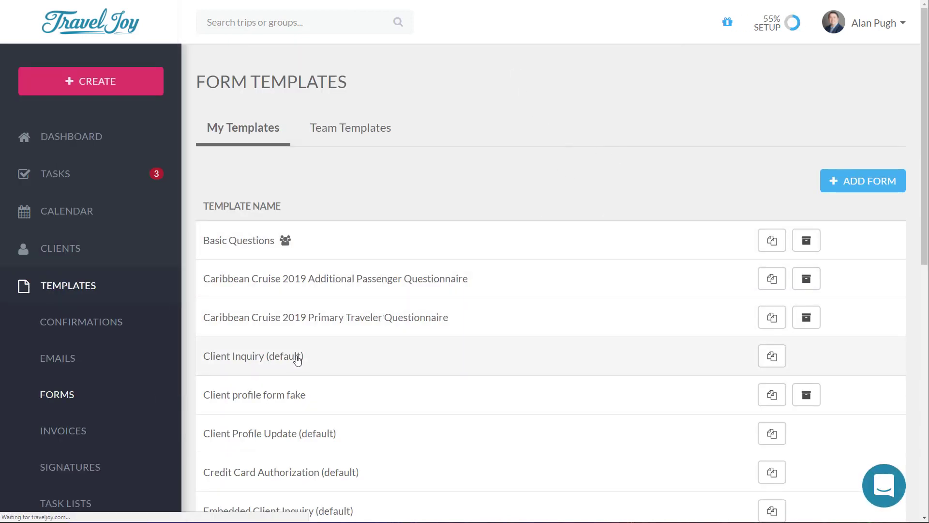
pyautogui.scroll(-6, 480, 289)
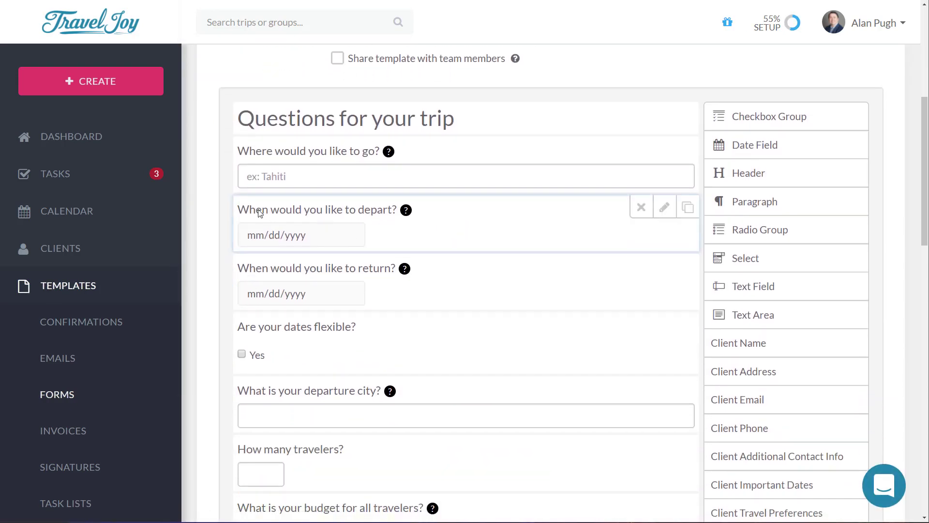
# Step: Move the departure question below the return question, then add and remove a Radio Group
pyautogui.moveTo(471, 207); pyautogui.dragTo(457, 272)
pyautogui.moveTo(770, 236); pyautogui.dragTo(485, 251)
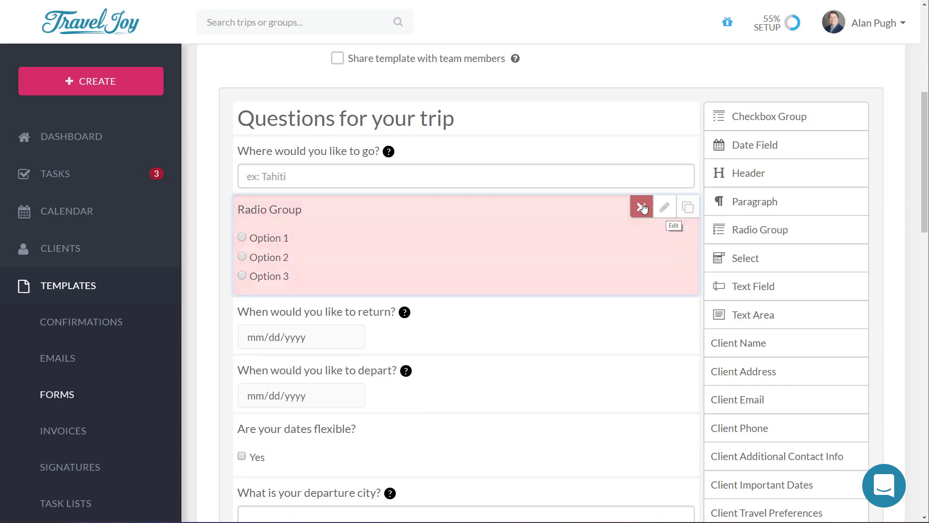
pyautogui.click(641, 207)
pyautogui.scroll(6, 487, 220)
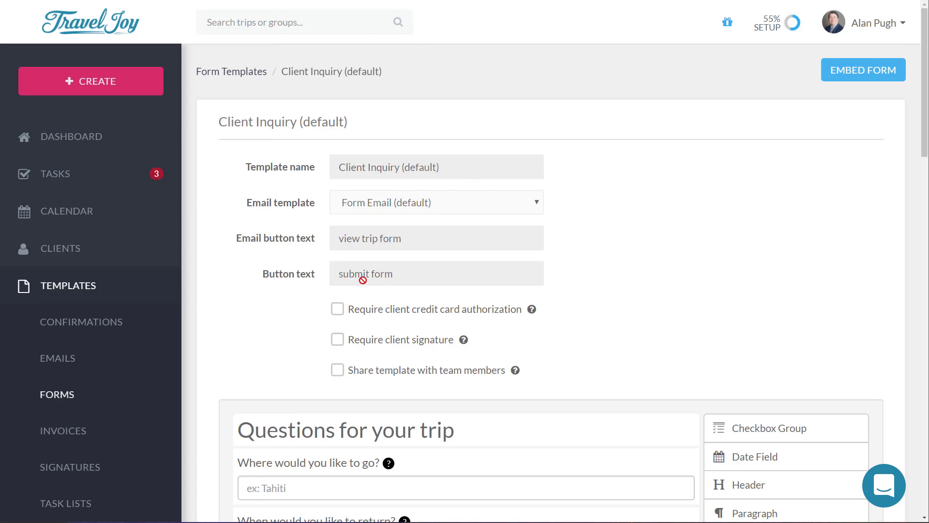
pyautogui.scroll(-10, 605, 256)
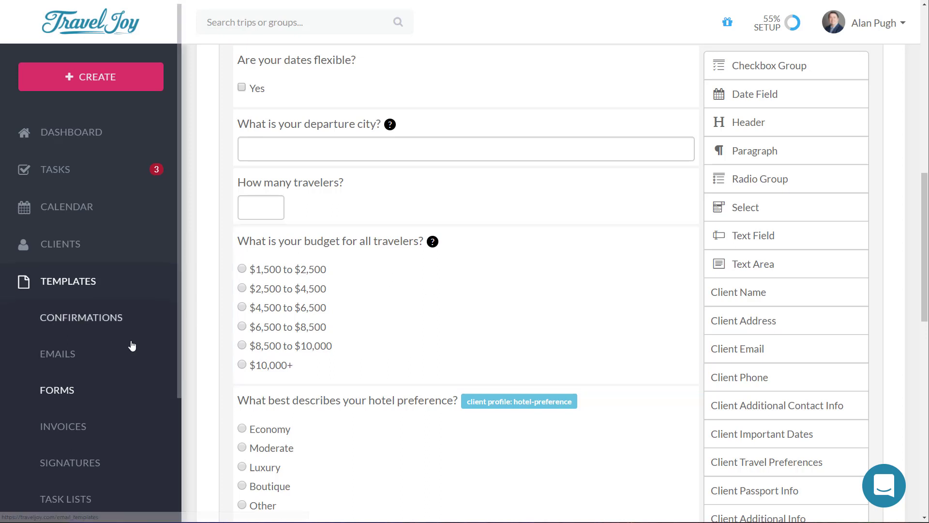
pyautogui.scroll(-3, 97, 351)
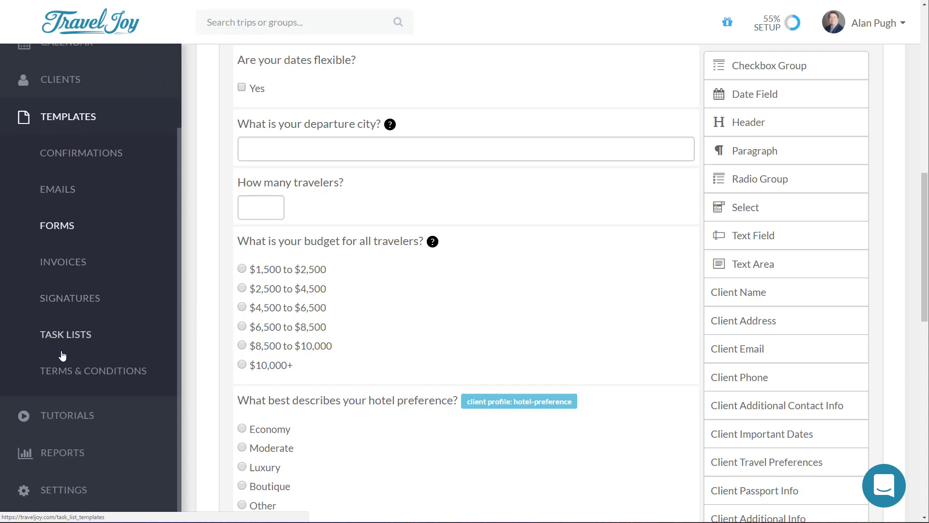
# Step: Expand REPORTS to list Commissions & Sales, Direct Payments and Bank Transfers
pyautogui.click(73, 455)
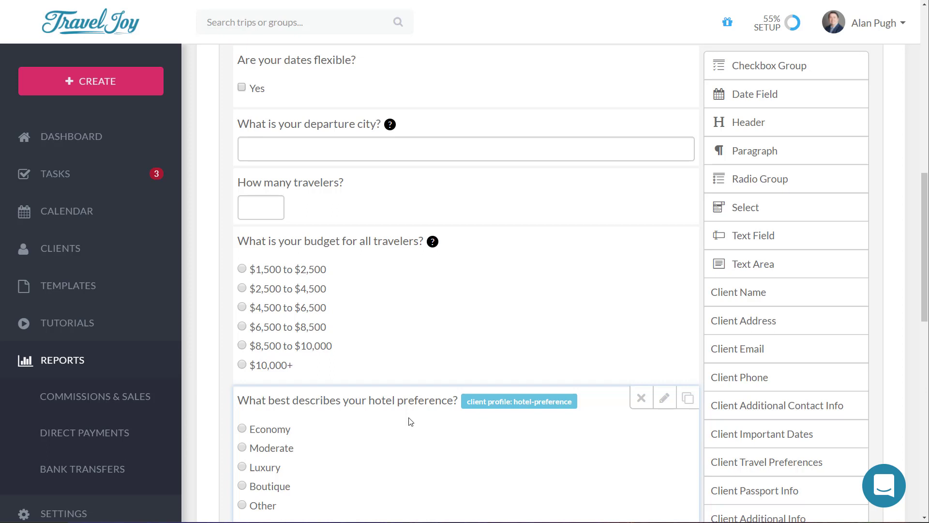
# Step: Read the client-profile badge tooltips on the form, then expand the Settings section
pyautogui.scroll(-4, 484, 387)
pyautogui.moveTo(501, 198)
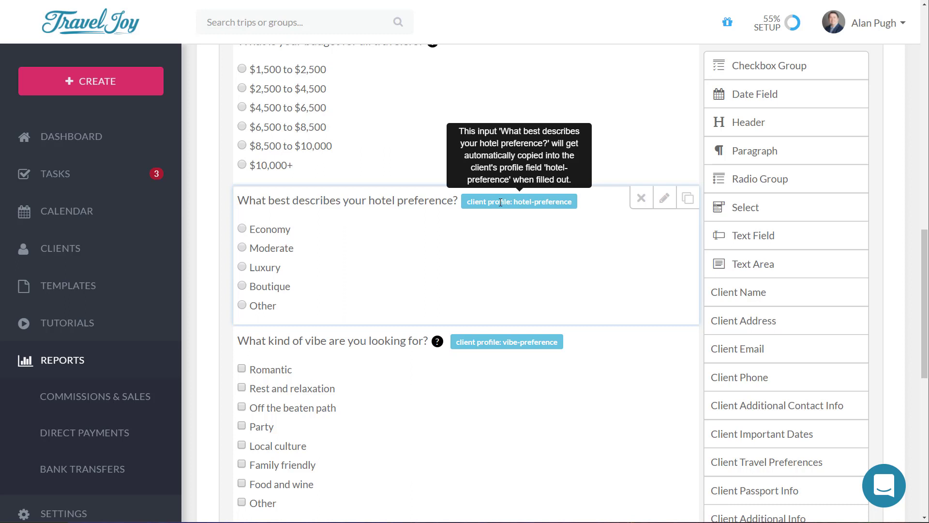
pyautogui.scroll(3, 357, 227)
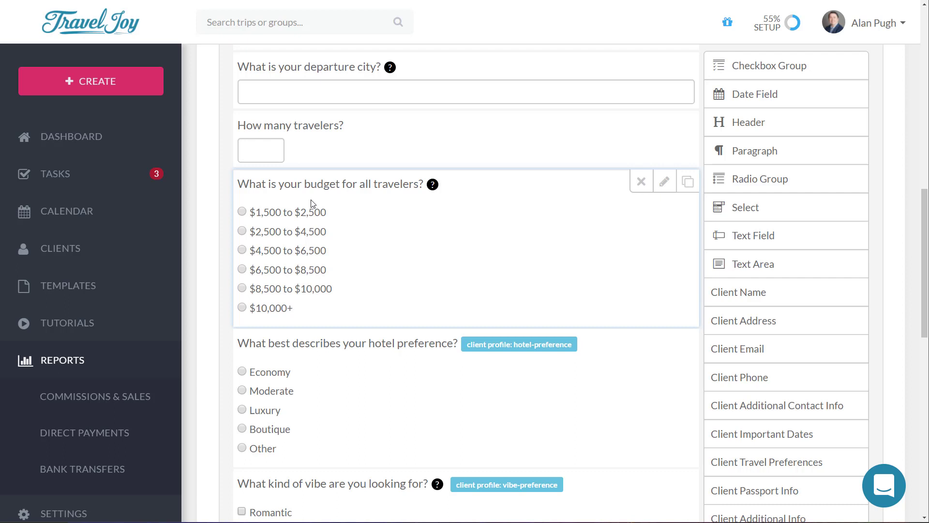
pyautogui.scroll(-5, 315, 242)
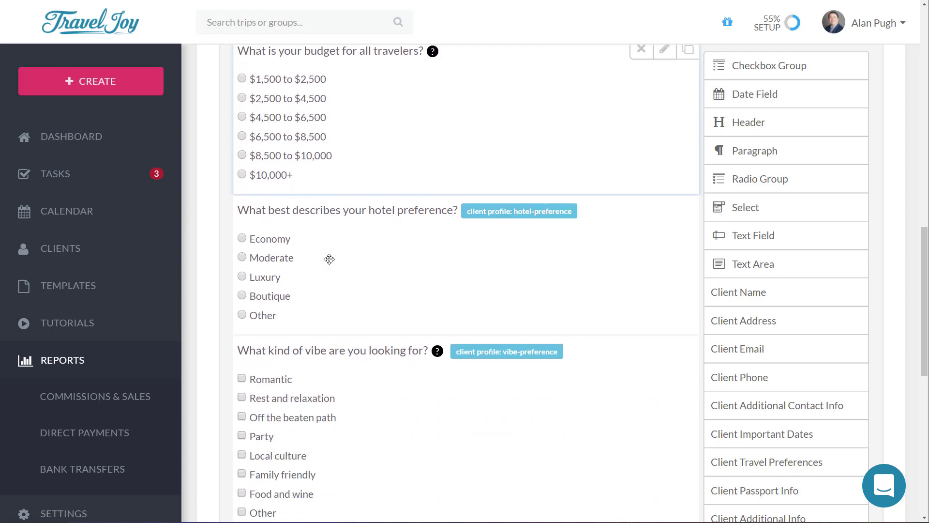
pyautogui.moveTo(504, 242)
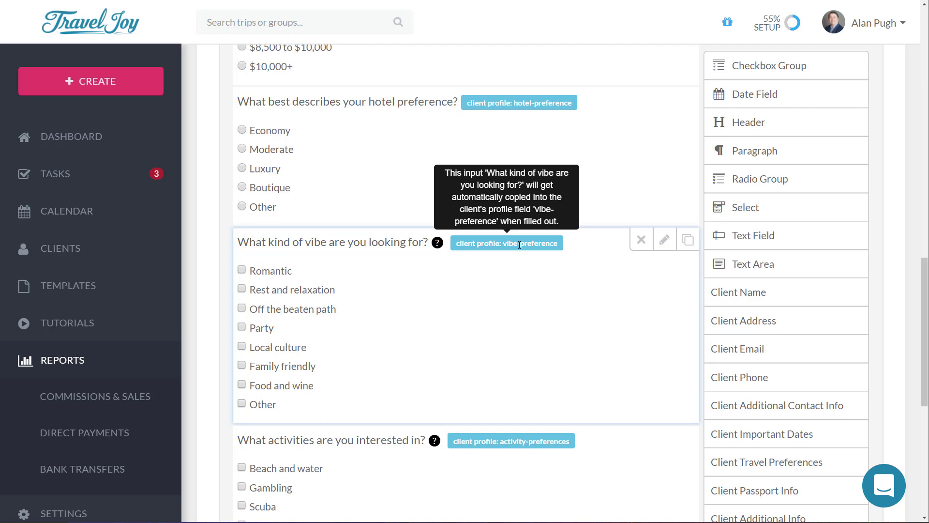
pyautogui.scroll(-1, 50, 340)
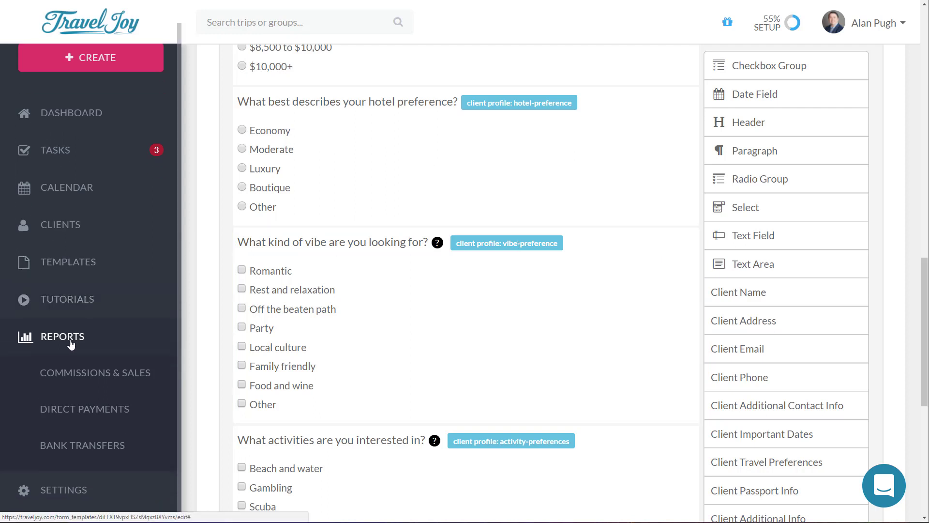
pyautogui.click(77, 490)
# Step: View the Team members page, then return to the dashboard of six active trips
pyautogui.scroll(-5, 86, 482)
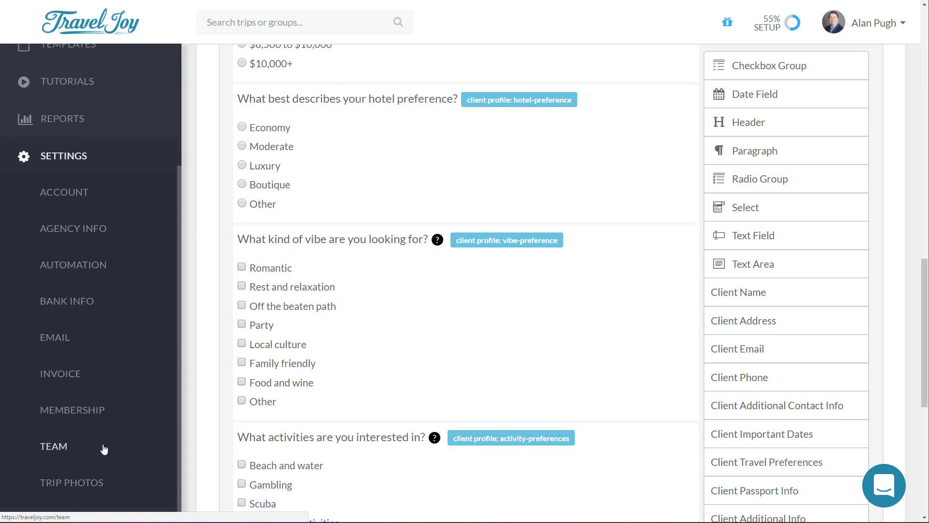
pyautogui.click(57, 447)
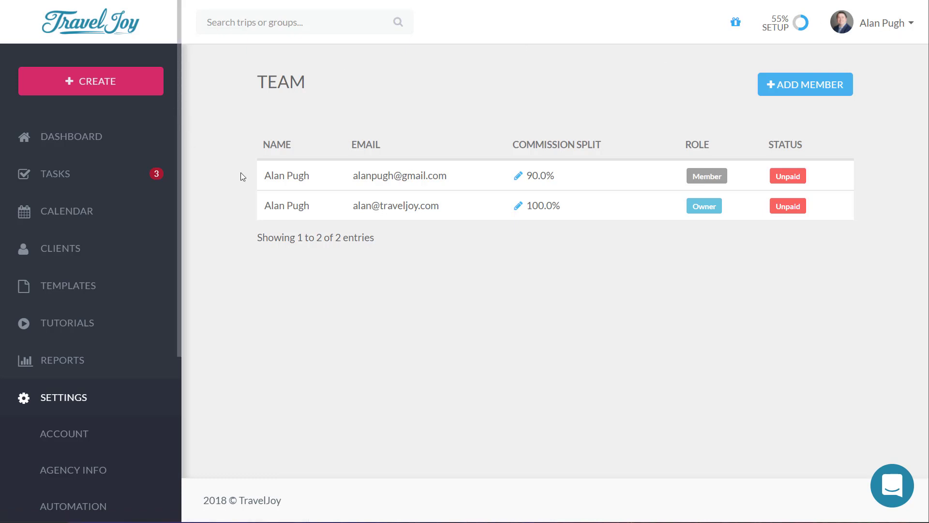
pyautogui.click(73, 137)
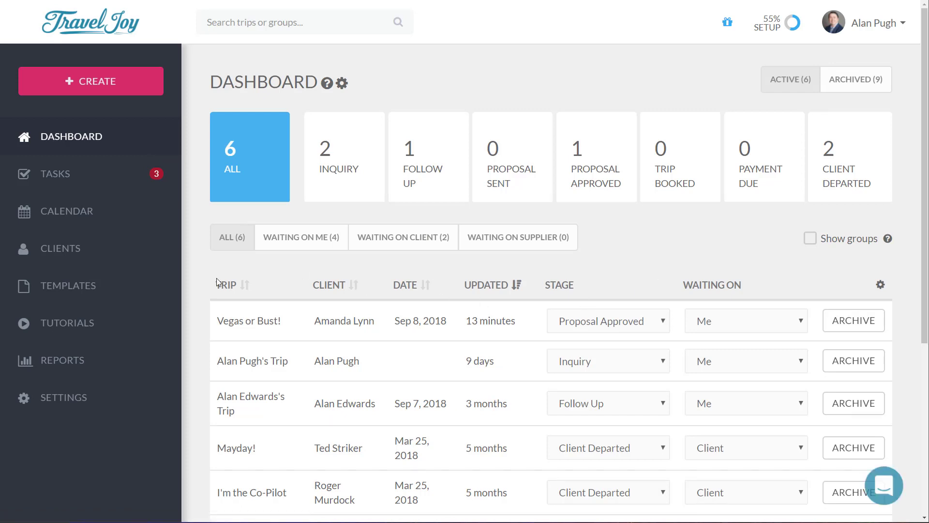
# Step: On the Vegas or Bust! trip, start a new message with 'Hello' and select that word
pyautogui.click(274, 323)
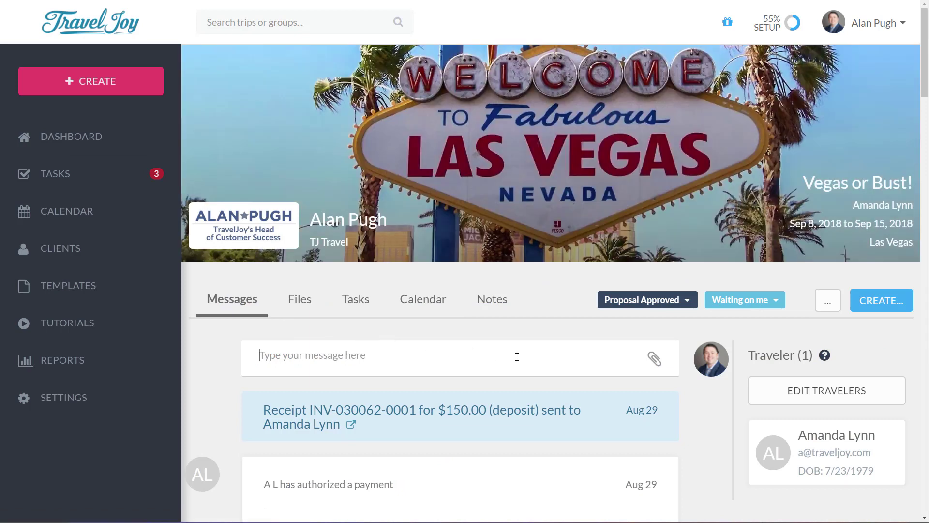
pyautogui.click(517, 357)
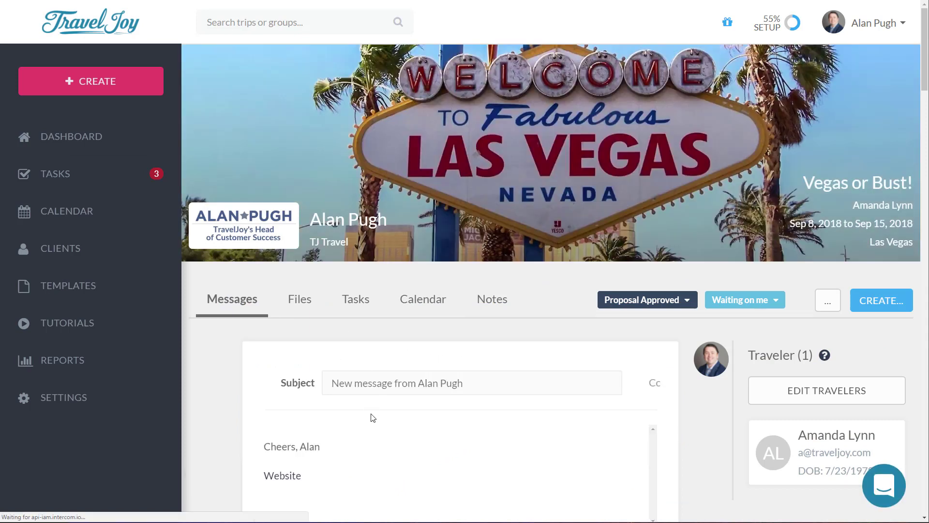
pyautogui.write('Hello')
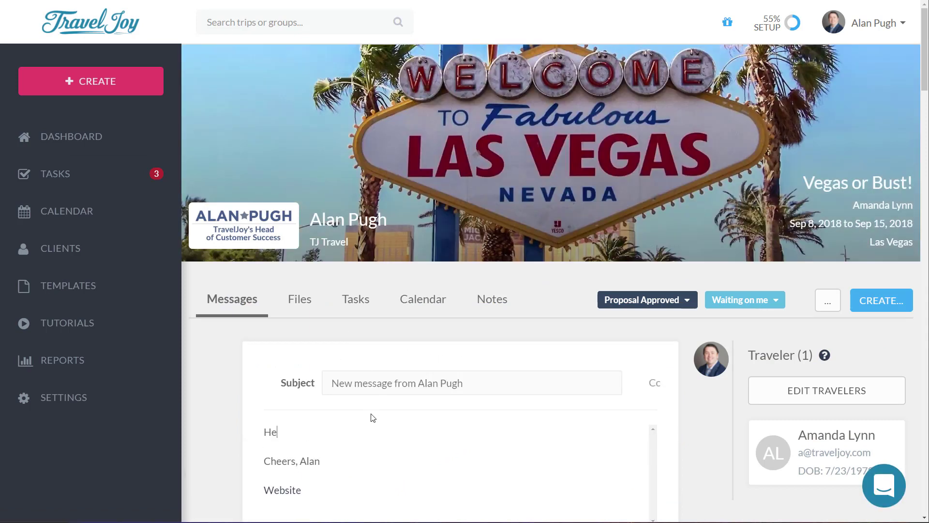
pyautogui.doubleClick(272, 431)
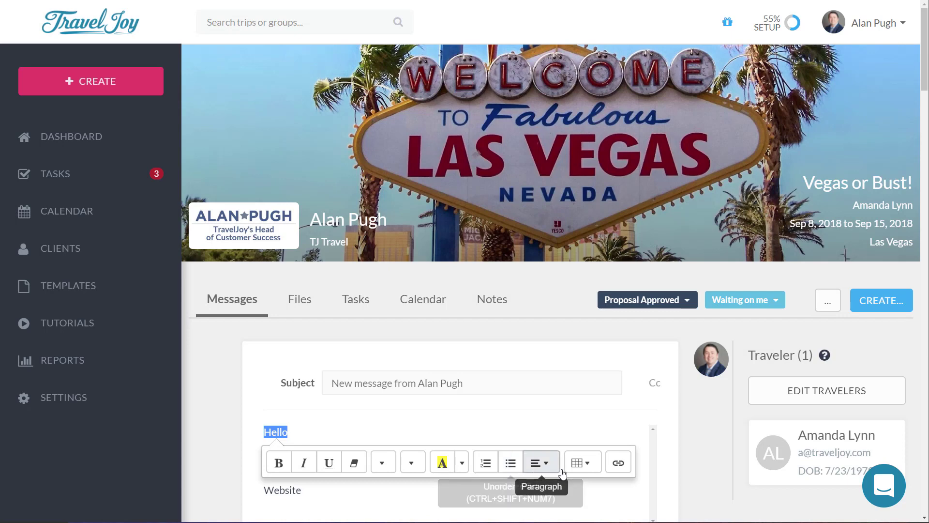
pyautogui.click(624, 470)
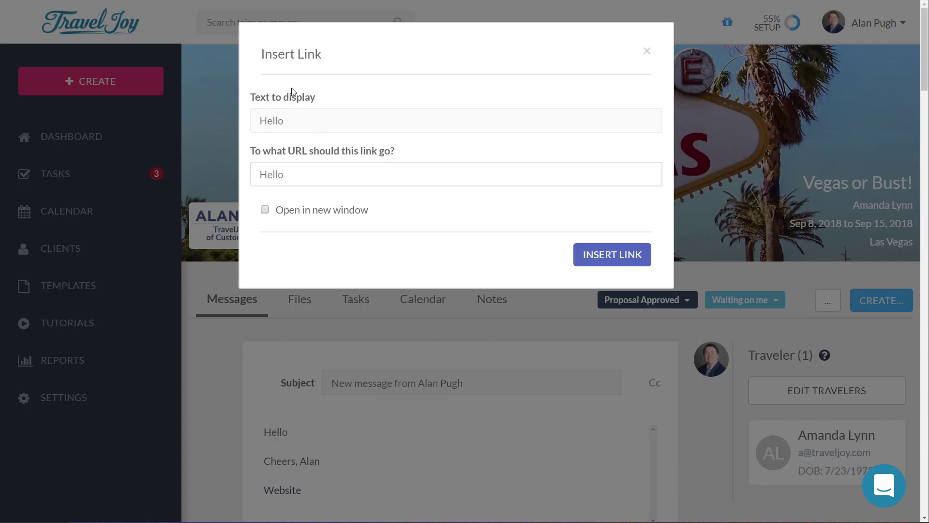
pyautogui.moveTo(302, 175); pyautogui.dragTo(222, 168)
pyautogui.write('https://www.trab')
pyautogui.press('BackSpace')
pyautogui.write('veljoy.com')
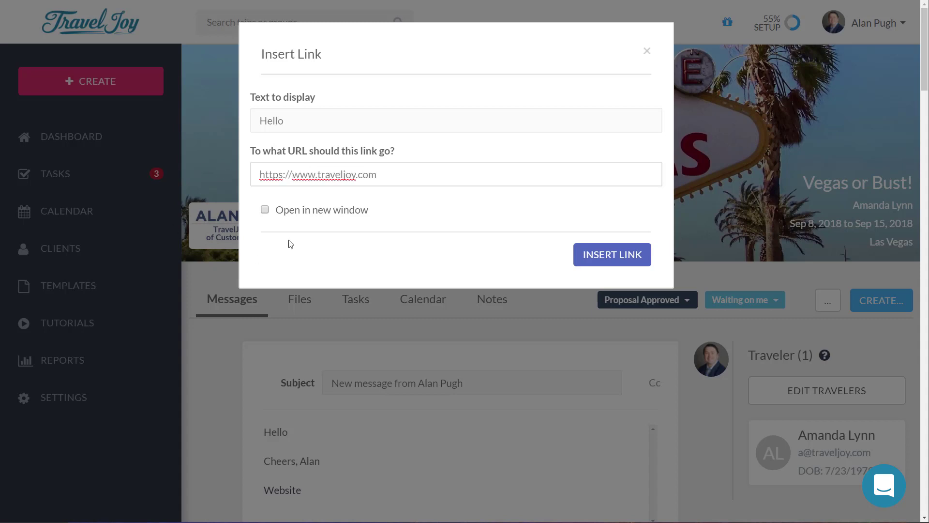
pyautogui.click(291, 210)
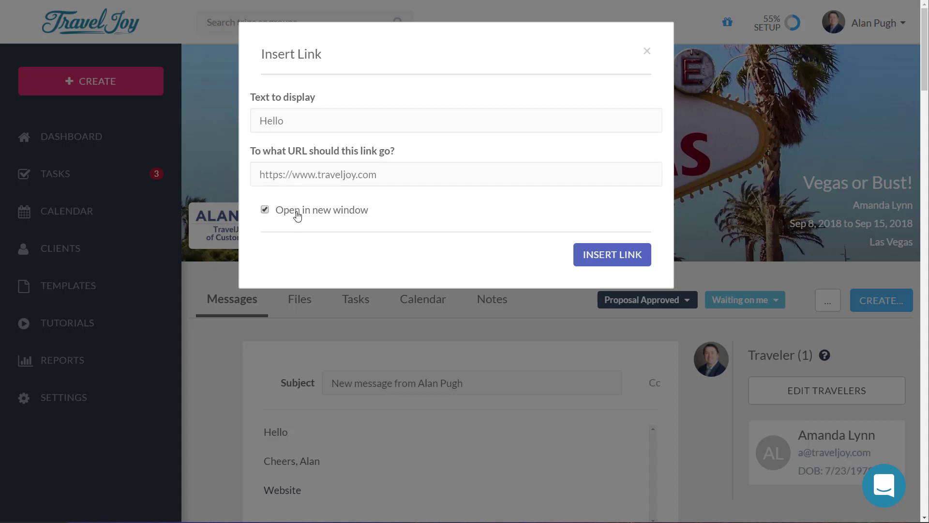
pyautogui.click(603, 254)
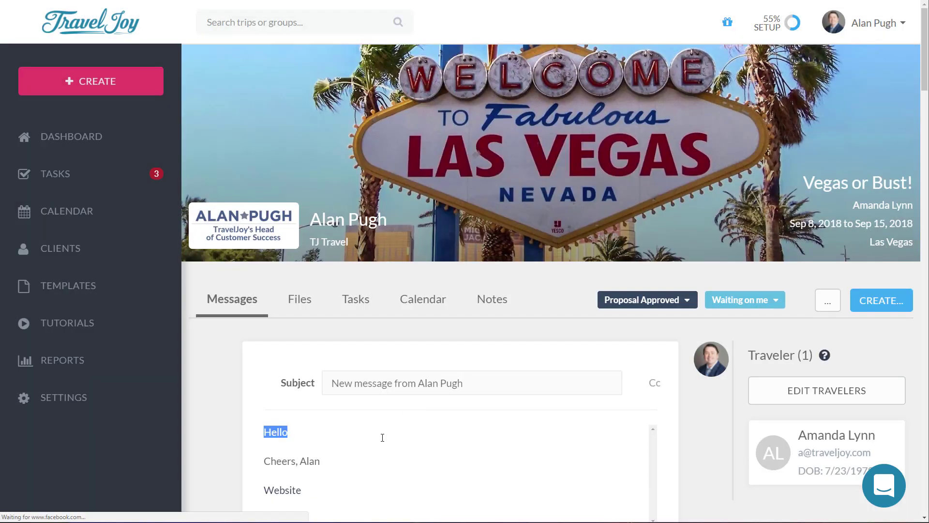
pyautogui.click(323, 452)
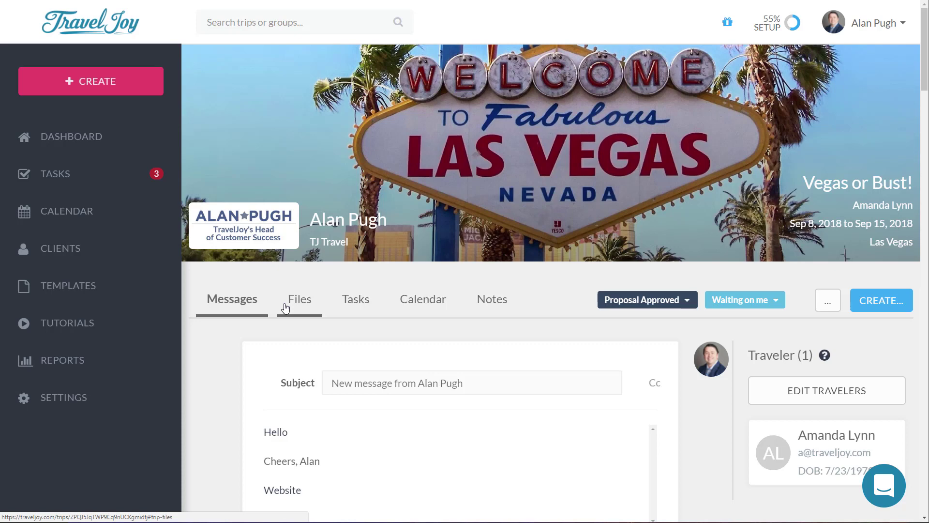
# Step: Search the help messenger for 'group booking' and start a new support conversation
pyautogui.click(886, 486)
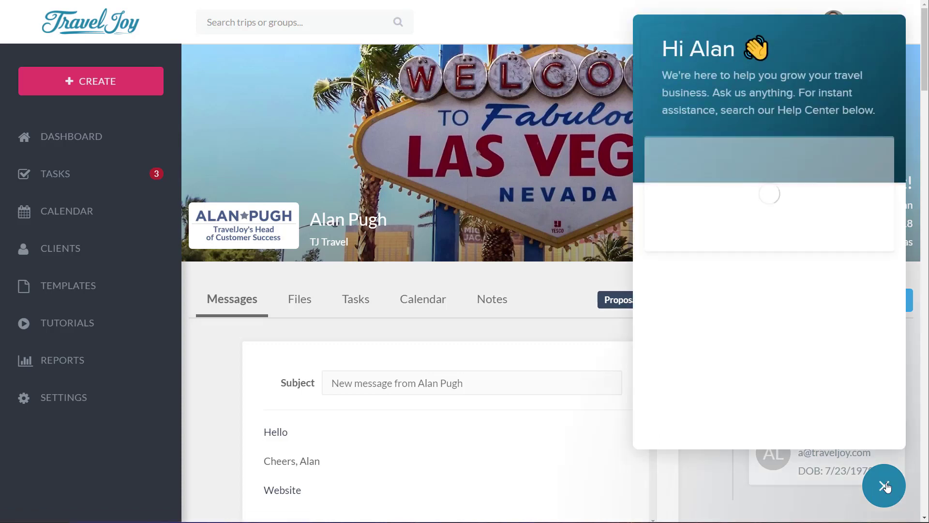
pyautogui.scroll(-1, 728, 397)
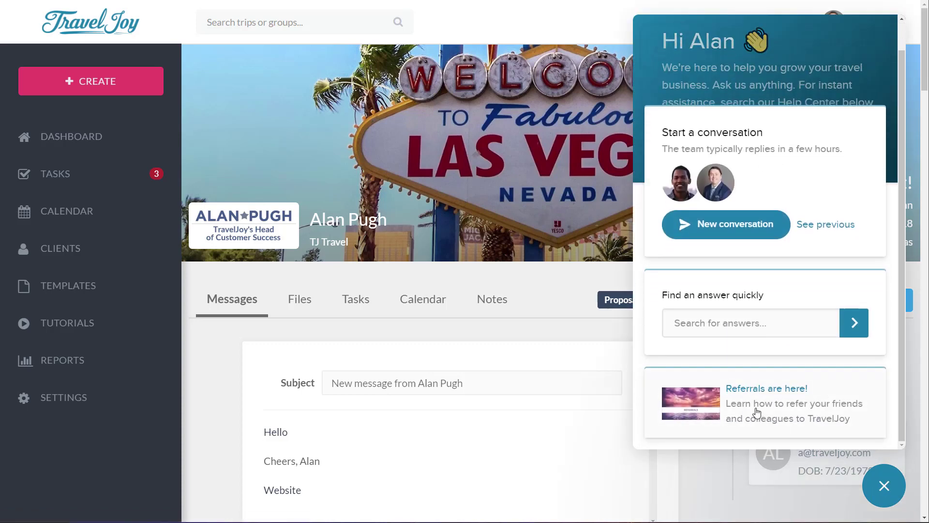
pyautogui.click(733, 317)
pyautogui.write('groun')
pyautogui.write('p booking')
pyautogui.press('Return')
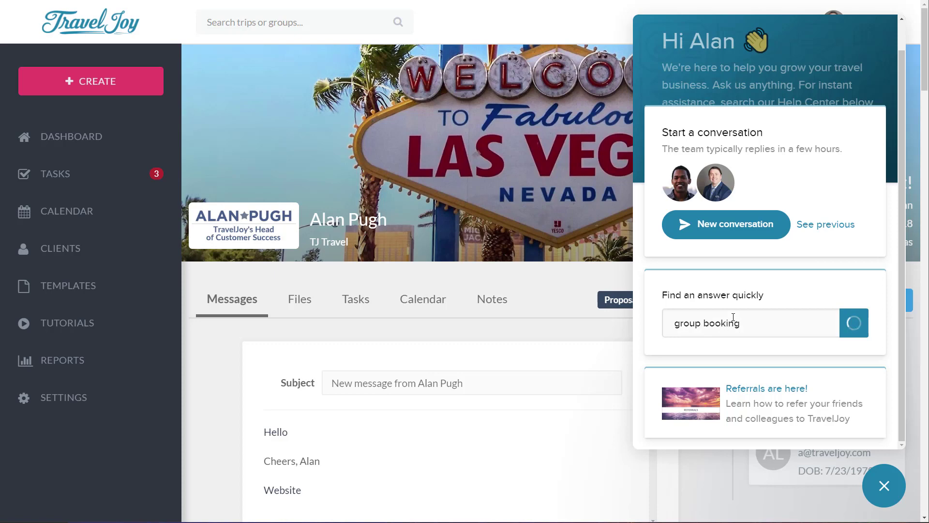
pyautogui.scroll(-2, 733, 329)
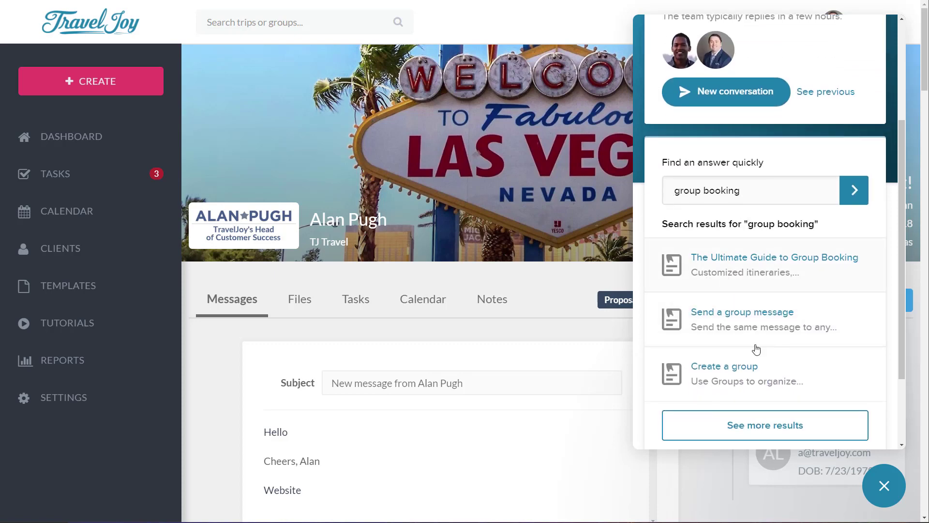
pyautogui.scroll(3, 792, 358)
pyautogui.scroll(1, 791, 363)
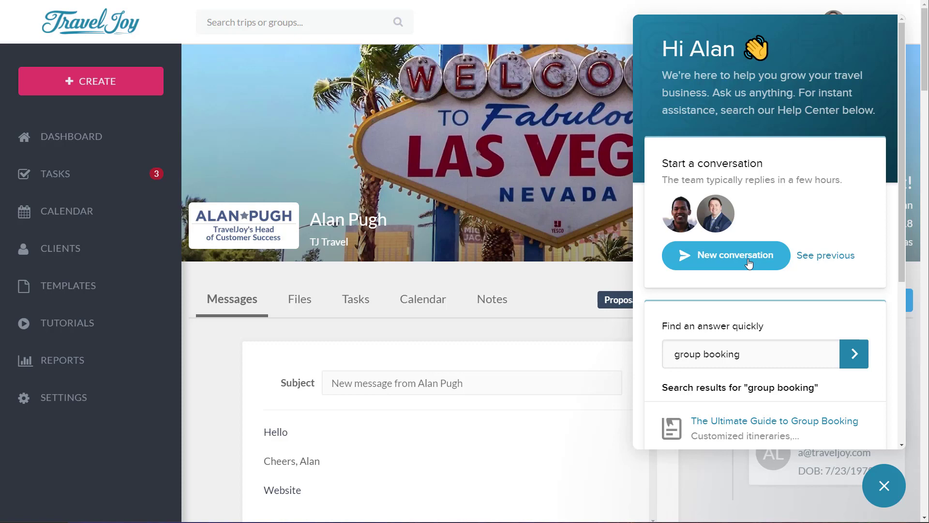
pyautogui.click(749, 263)
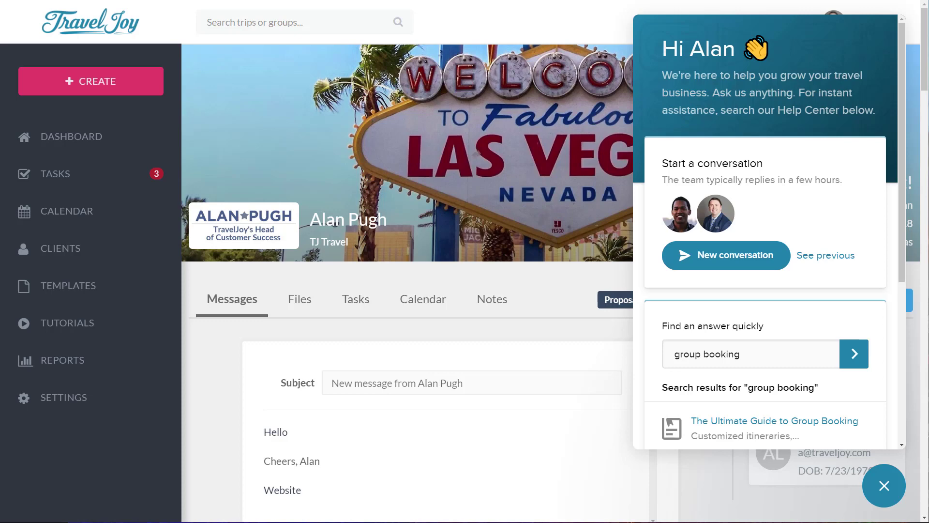
# Step: Abandon the unsent message for the Tutorials page and scroll through the video guides
pyautogui.click(93, 325)
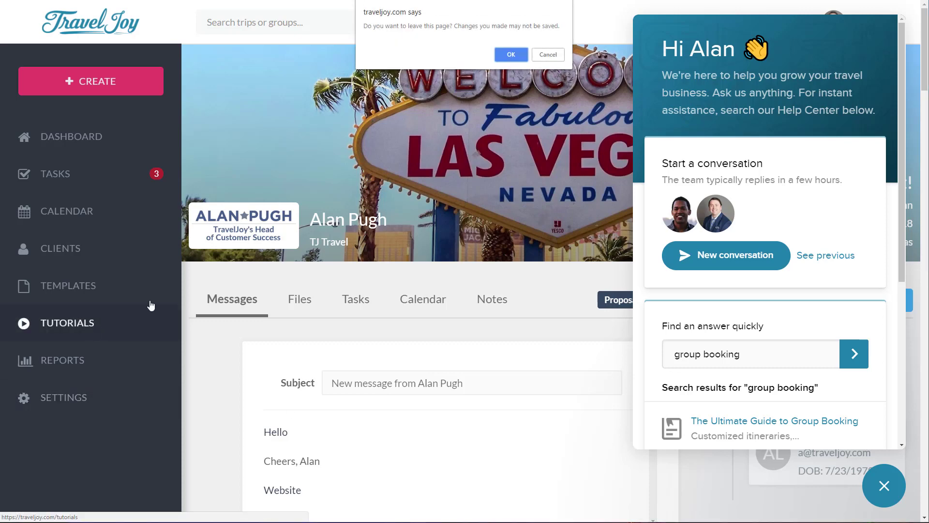
pyautogui.click(506, 55)
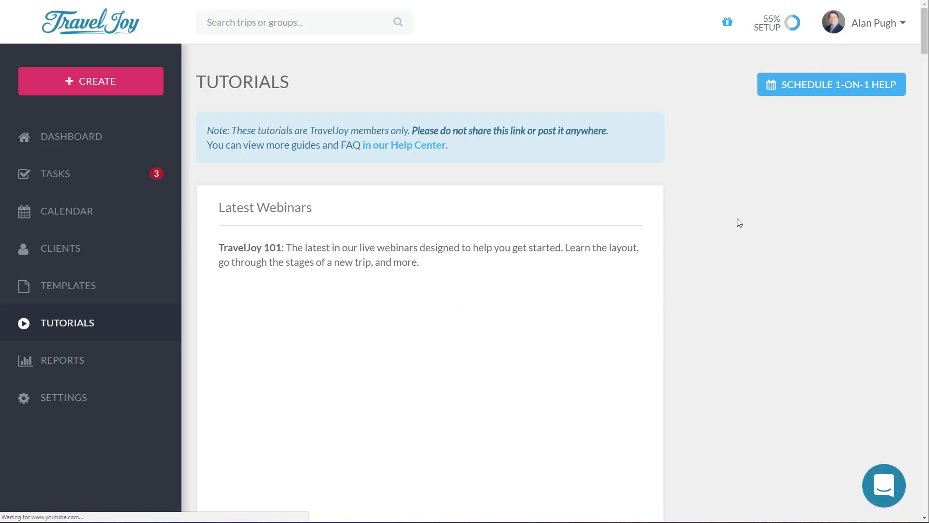
pyautogui.scroll(-2, 730, 222)
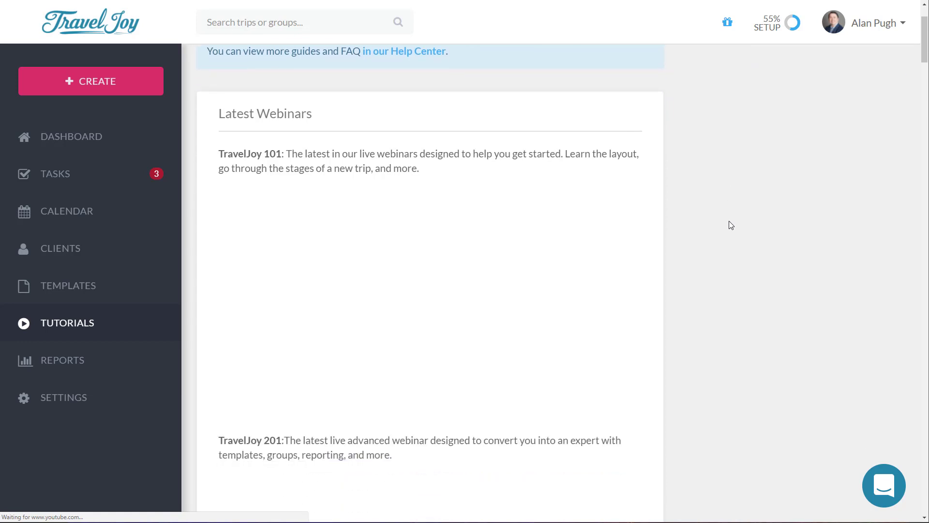
pyautogui.scroll(-3, 687, 224)
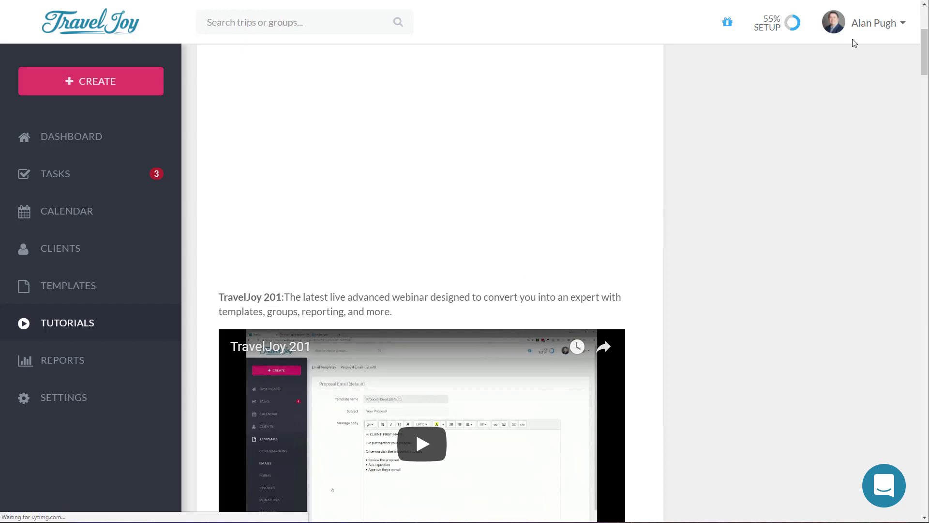
pyautogui.scroll(-10, 784, 178)
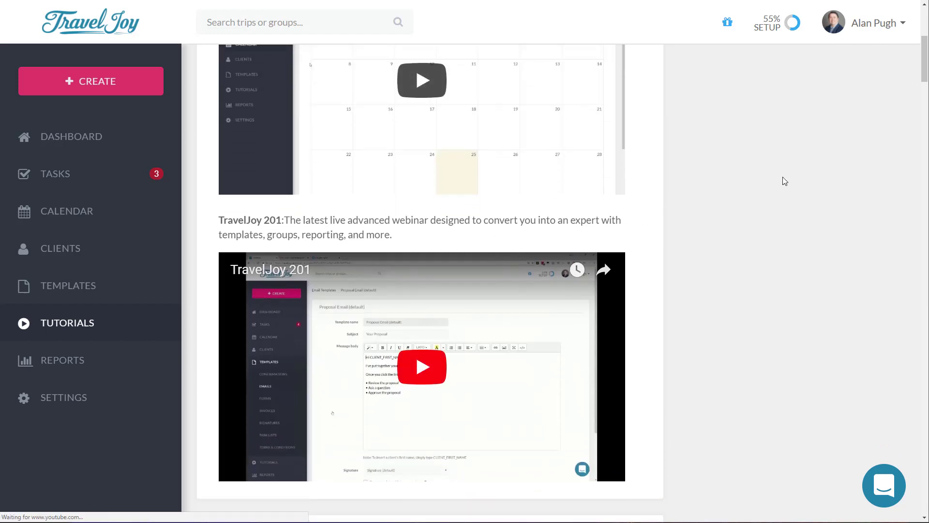
pyautogui.scroll(-20, 785, 181)
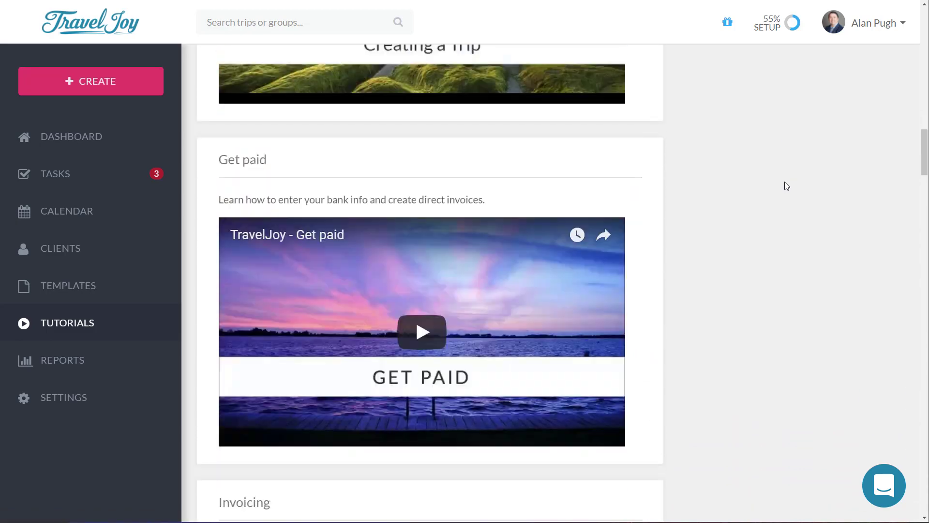
pyautogui.scroll(-20, 784, 185)
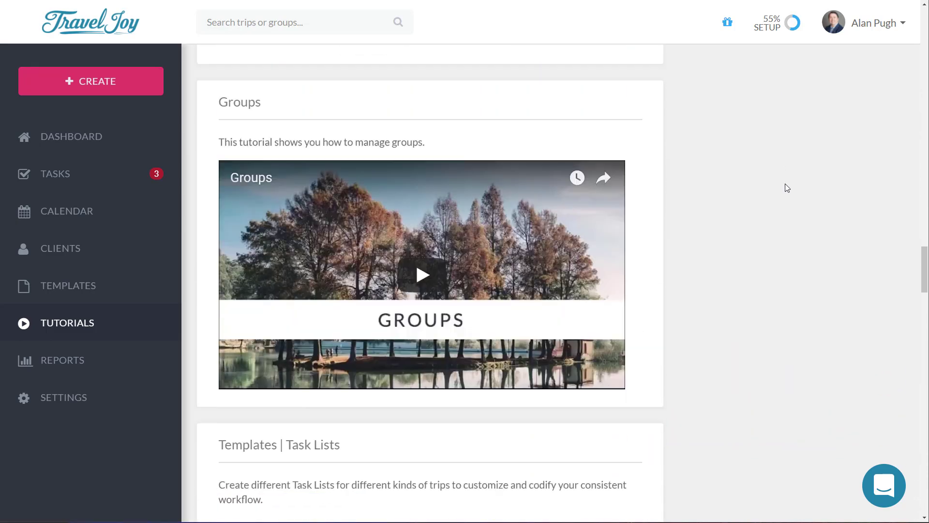
pyautogui.scroll(-15, 785, 184)
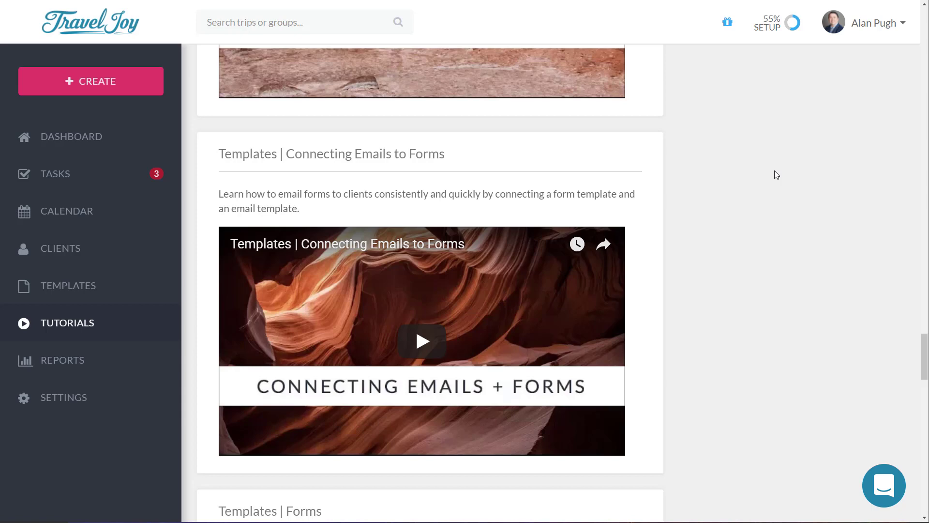
# Step: Briefly open the help messenger, then go to Settings > Membership to see the plans
pyautogui.click(890, 500)
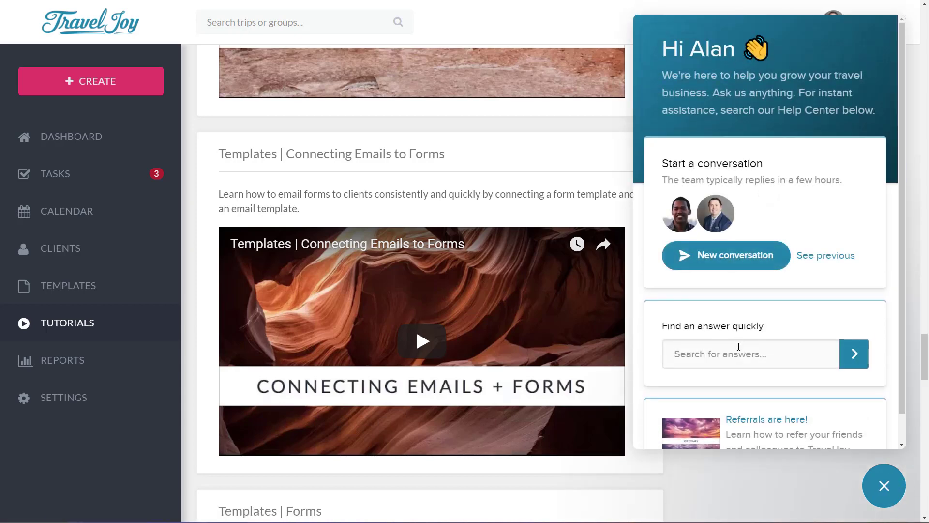
pyautogui.click(731, 355)
pyautogui.click(72, 403)
pyautogui.scroll(-5, 73, 405)
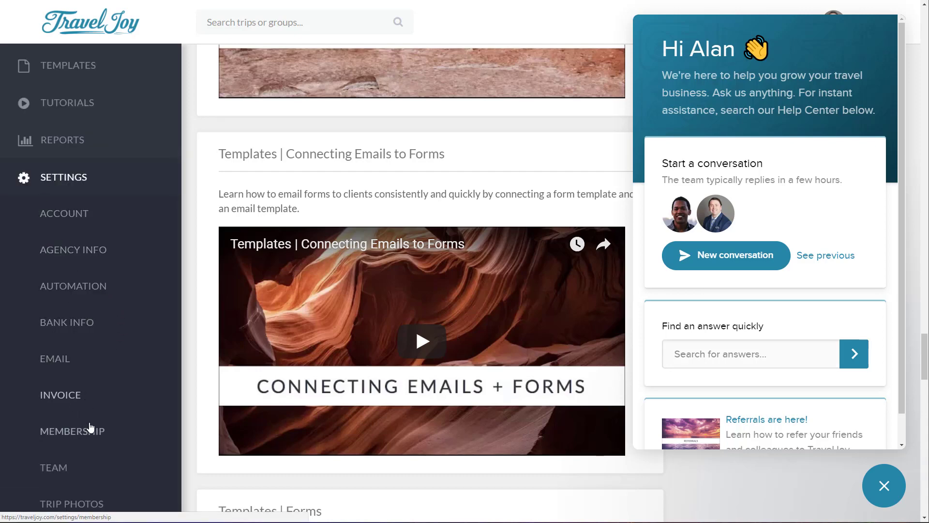
pyautogui.click(92, 441)
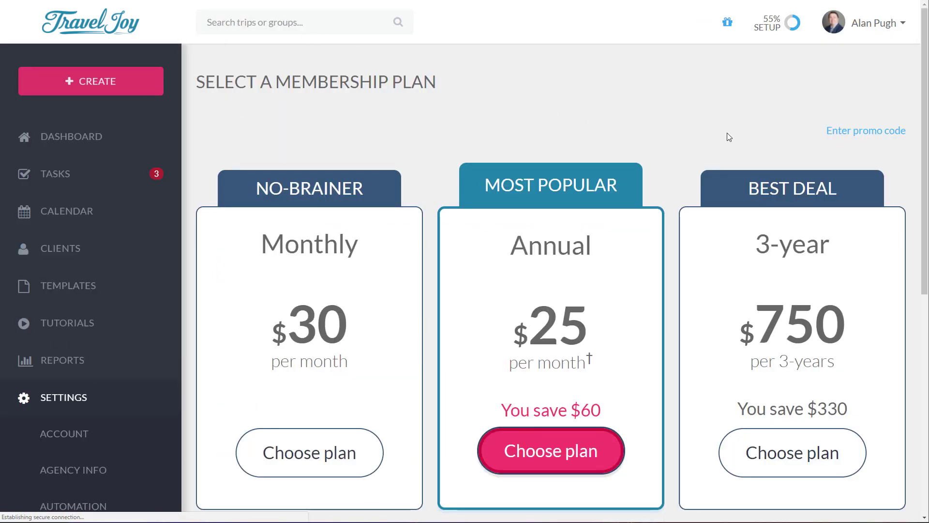
# Step: Apply promo code TJROCKS to the membership plans
pyautogui.click(888, 132)
pyautogui.write('TJROCKS')
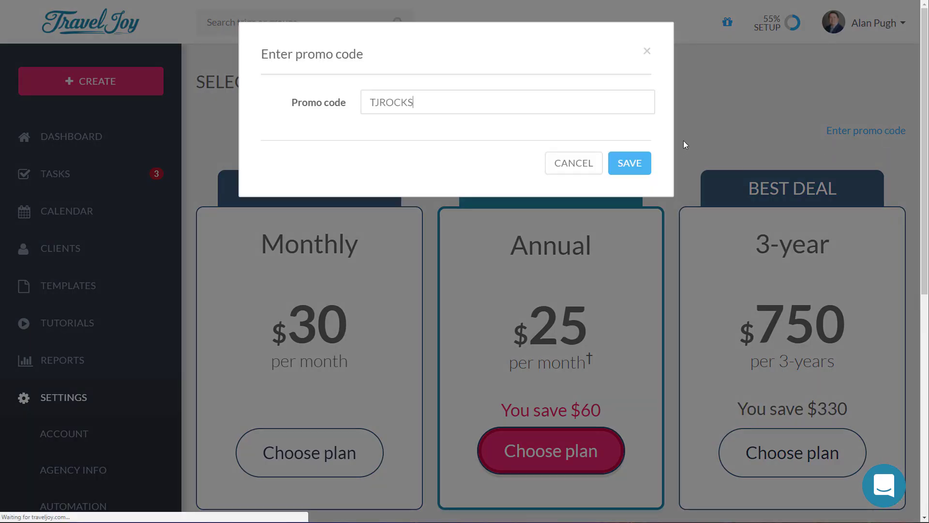
pyautogui.click(629, 163)
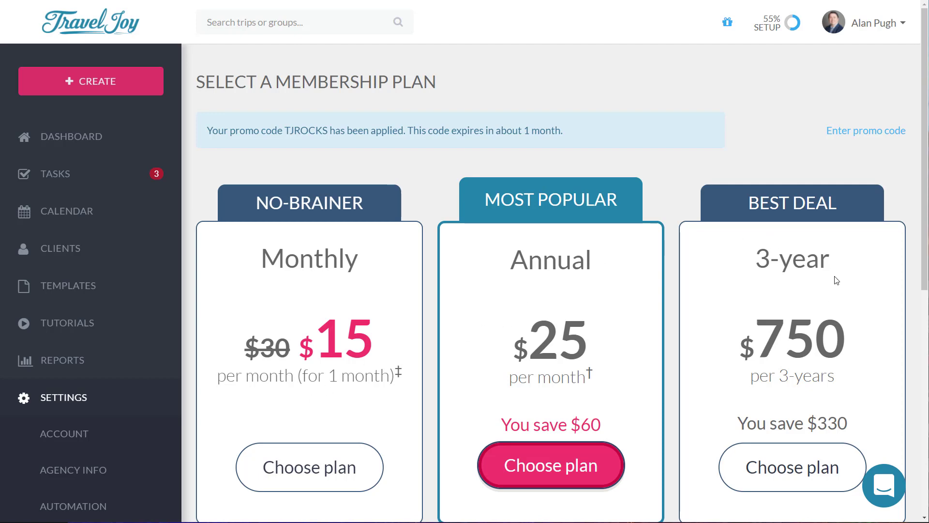
# Step: Scroll to the Membership includes section and highlight its benefit text
pyautogui.scroll(-6, 629, 346)
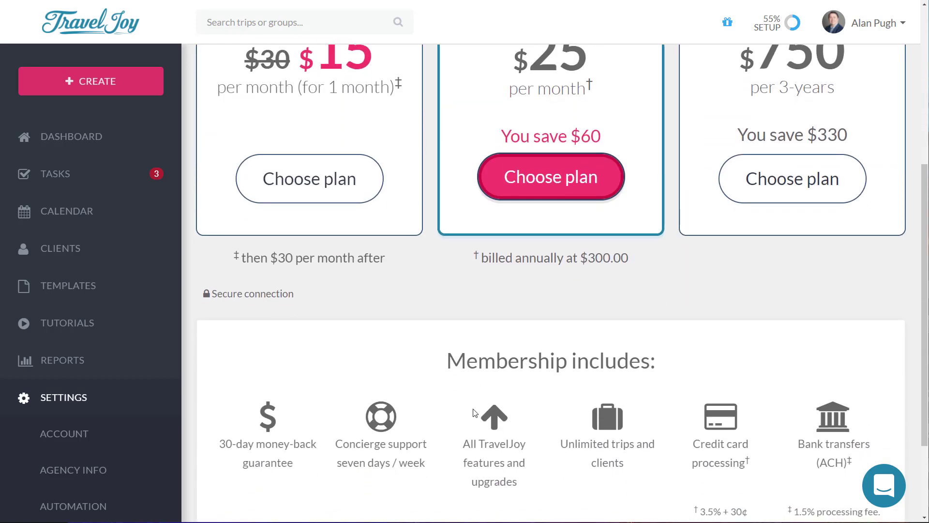
pyautogui.moveTo(227, 438)
pyautogui.mouseDown()
pyautogui.moveTo(312, 442)
pyautogui.moveTo(317, 461)
pyautogui.moveTo(297, 467)
pyautogui.moveTo(201, 448)
pyautogui.moveTo(225, 440)
pyautogui.mouseUp()
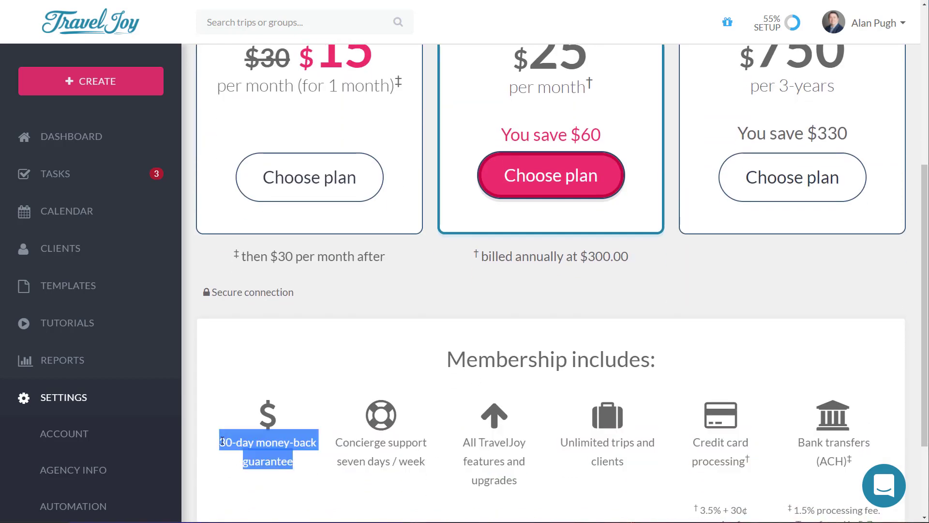
pyautogui.click(319, 400)
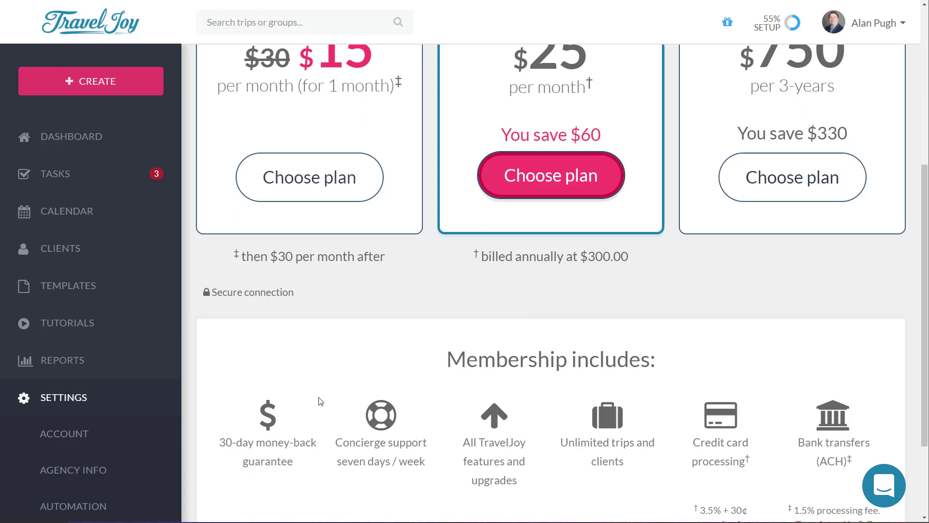